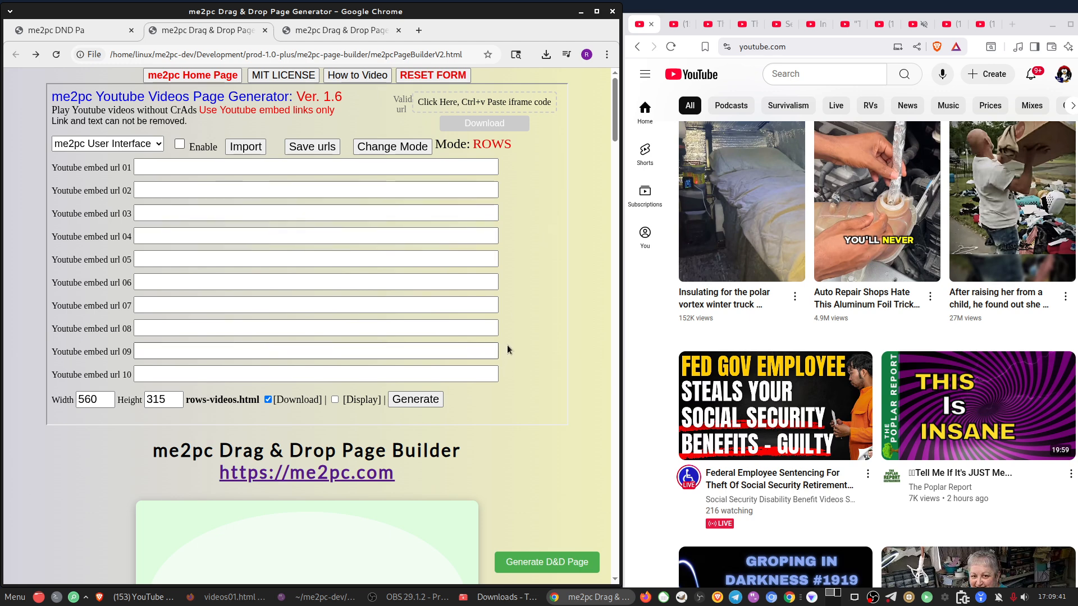
Look over the page builder's URL form and drop areas, and view the MIT license before closing it.
{"action": "scroll", "coordinate": [507, 350], "scroll_direction": "down", "scroll_amount": 6}
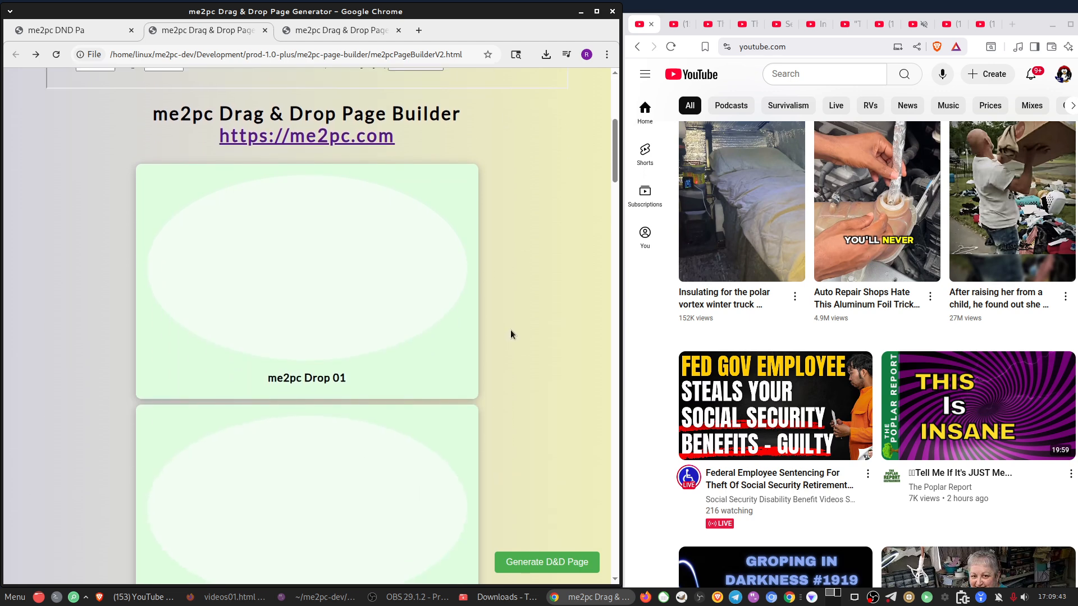
{"action": "scroll", "coordinate": [525, 326], "scroll_direction": "down", "scroll_amount": 2}
{"action": "scroll", "coordinate": [523, 318], "scroll_direction": "up", "scroll_amount": 8}
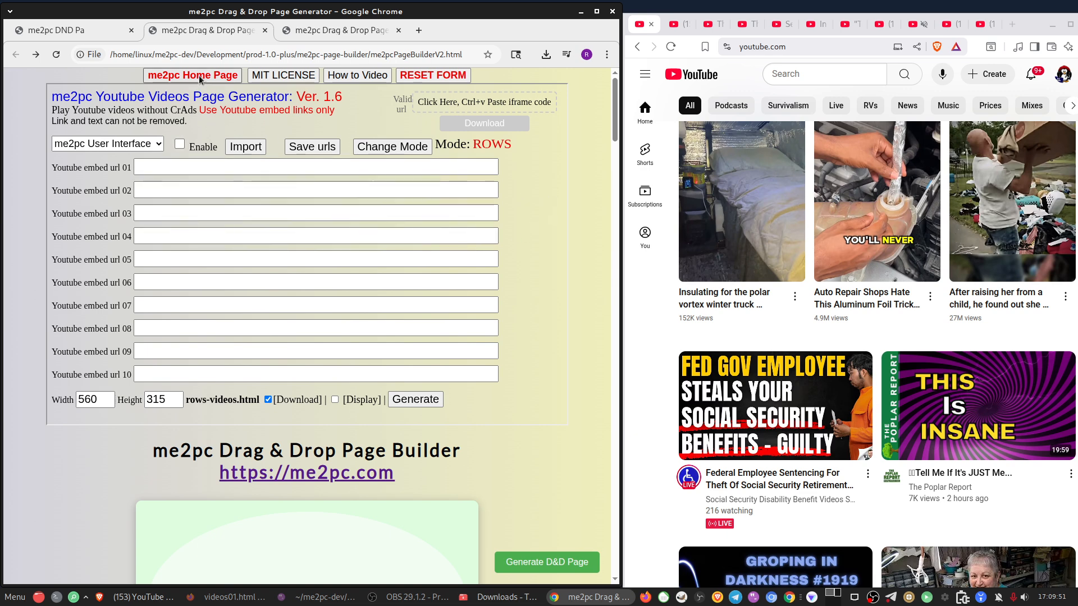
{"action": "left_click", "coordinate": [269, 76]}
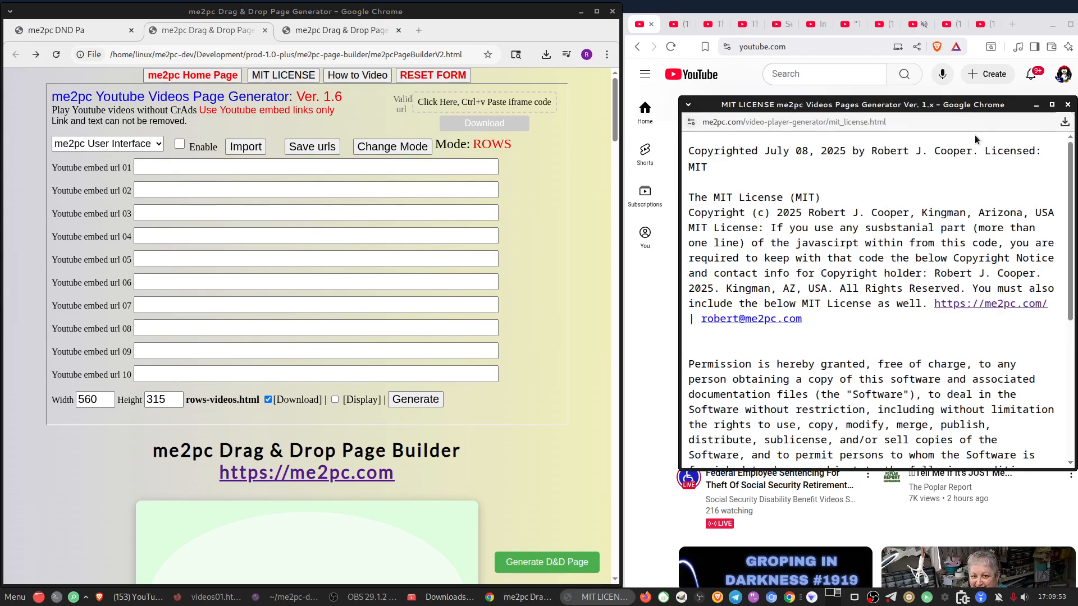
{"action": "left_click_drag", "start_coordinate": [995, 109], "coordinate": [746, 114]}
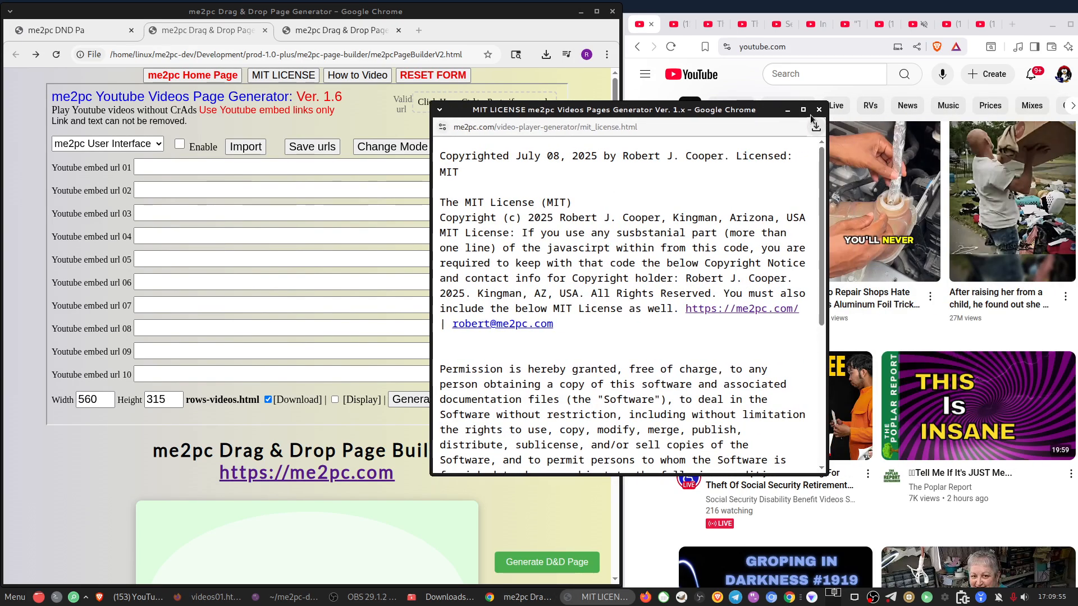
{"action": "left_click", "coordinate": [819, 110]}
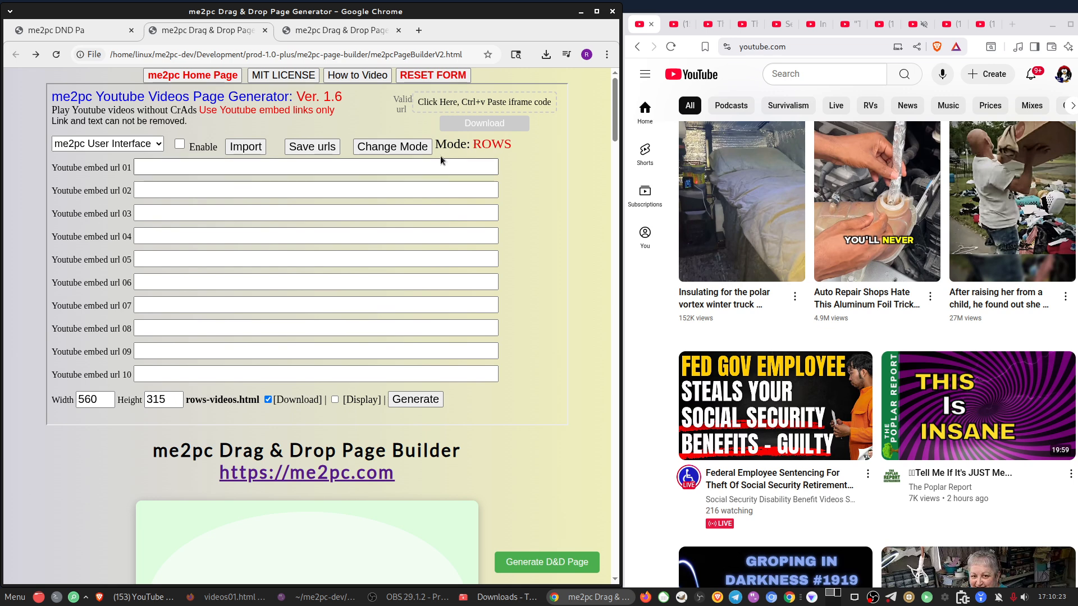
Switch the video page generator's mode to VERTICAL and reload the page.
{"action": "left_click", "coordinate": [412, 147]}
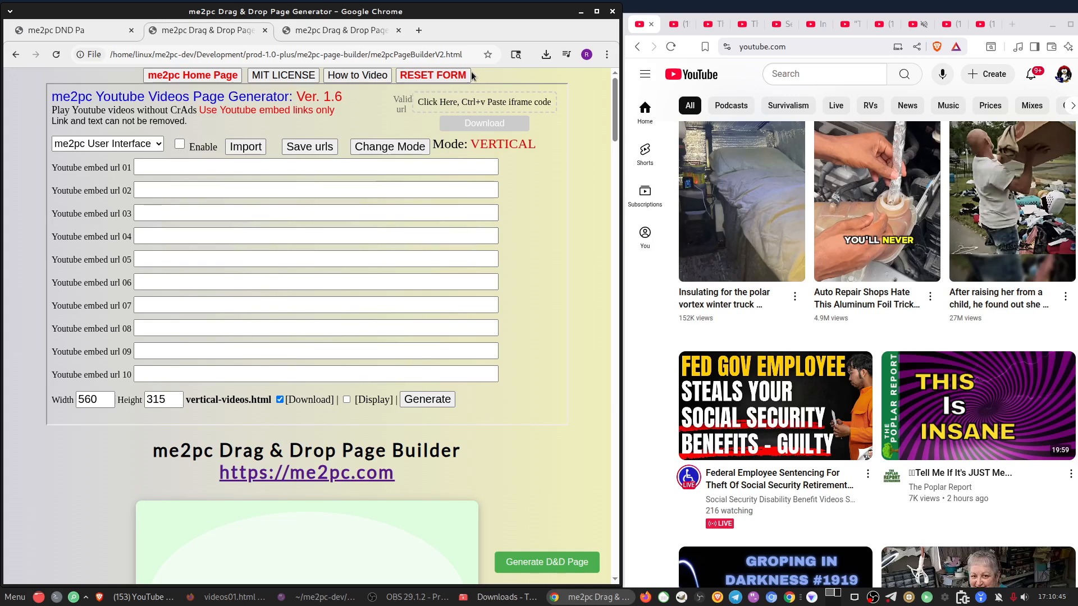
{"action": "right_click", "coordinate": [544, 194]}
{"action": "left_click", "coordinate": [567, 201]}
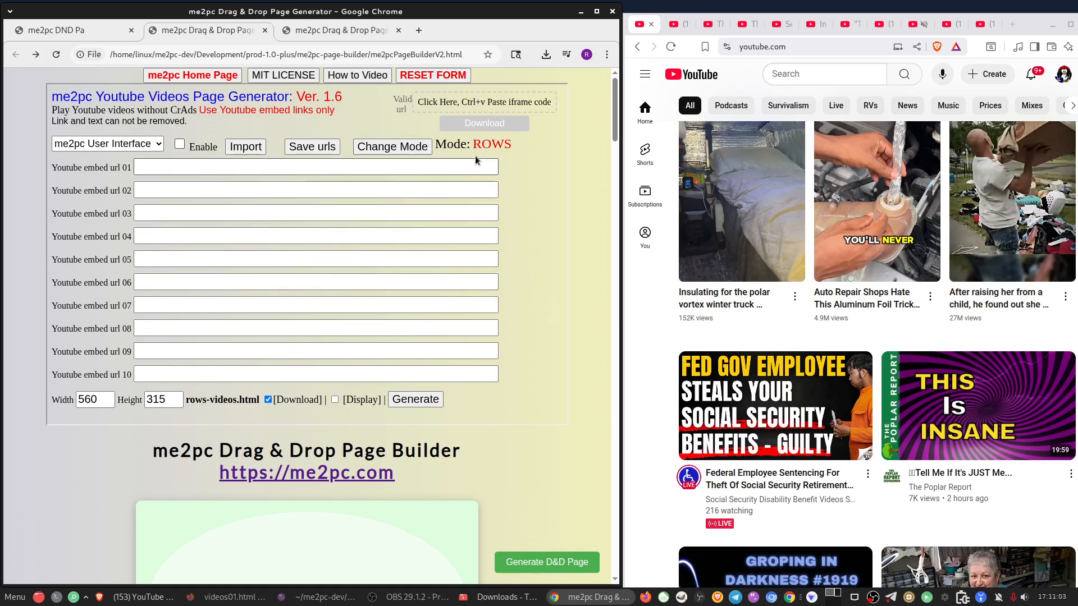
Open the embed code of the "FIRST MY NEIGHBOR..." video and transfer its embed URL, without the si parameter, into Youtube embed url 01.
{"action": "left_click", "coordinate": [662, 179]}
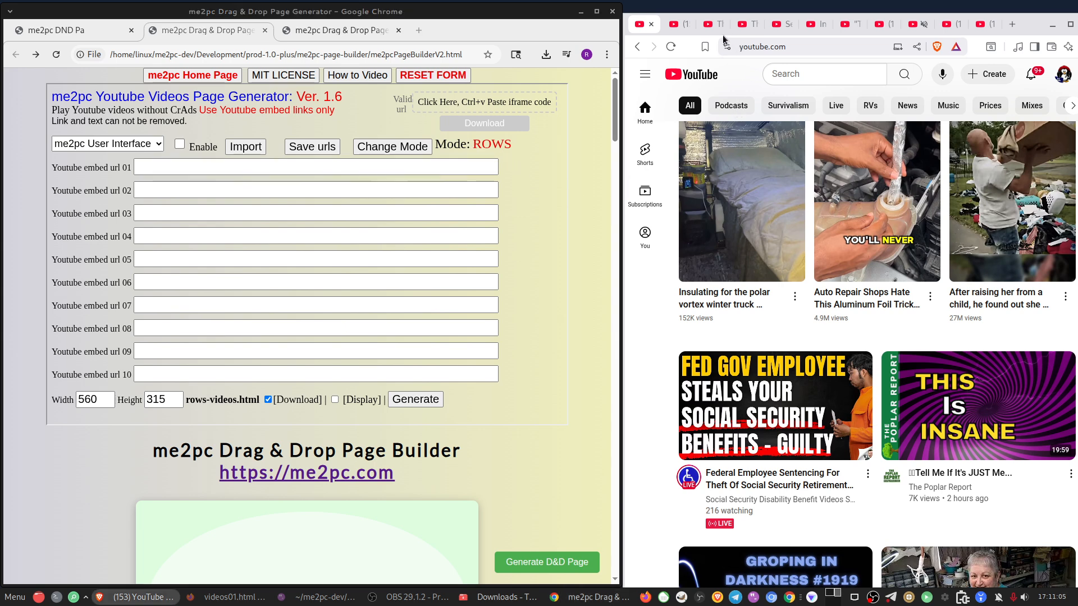
{"action": "left_click", "coordinate": [344, 131]}
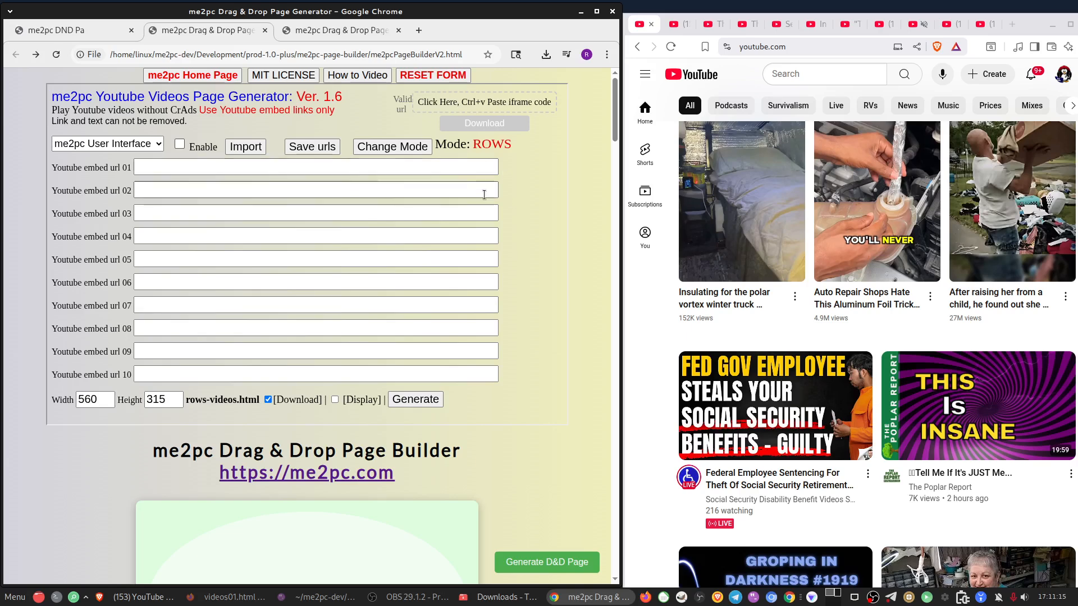
{"action": "left_click", "coordinate": [413, 169]}
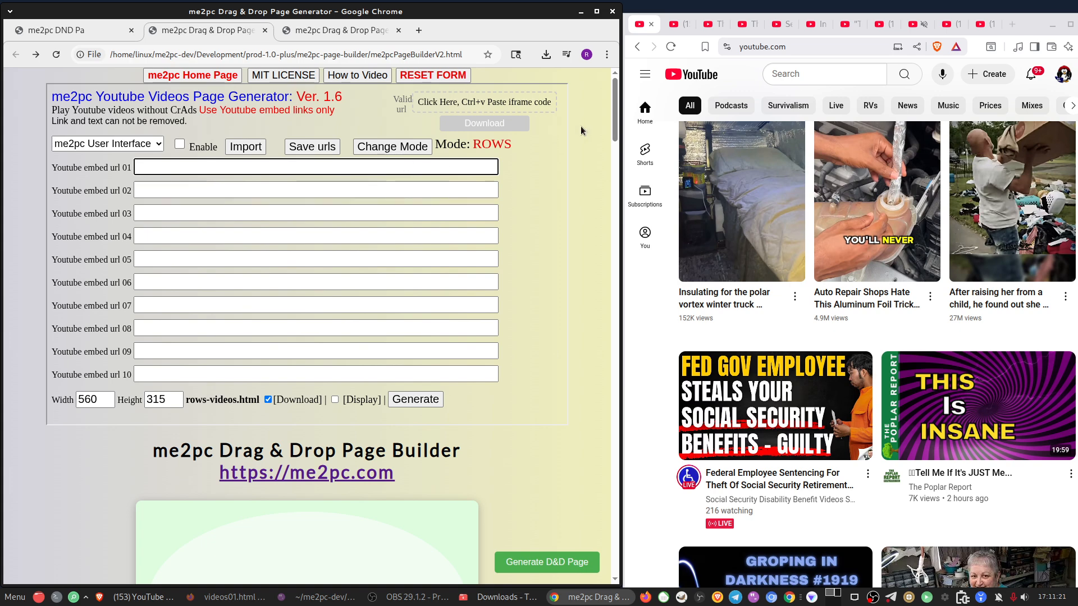
{"action": "left_click", "coordinate": [677, 23]}
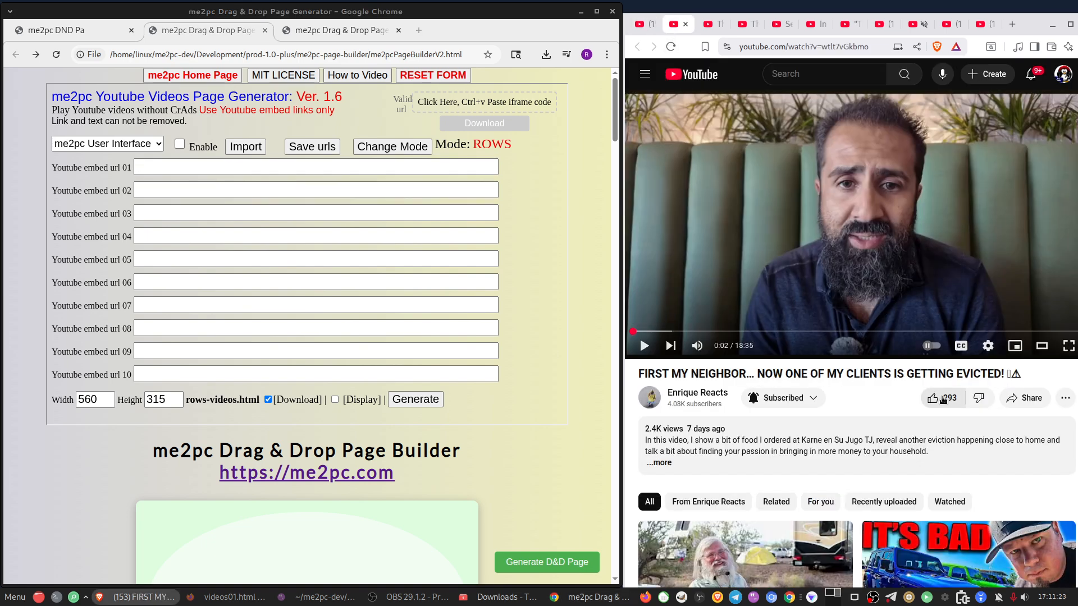
{"action": "left_click", "coordinate": [1025, 398]}
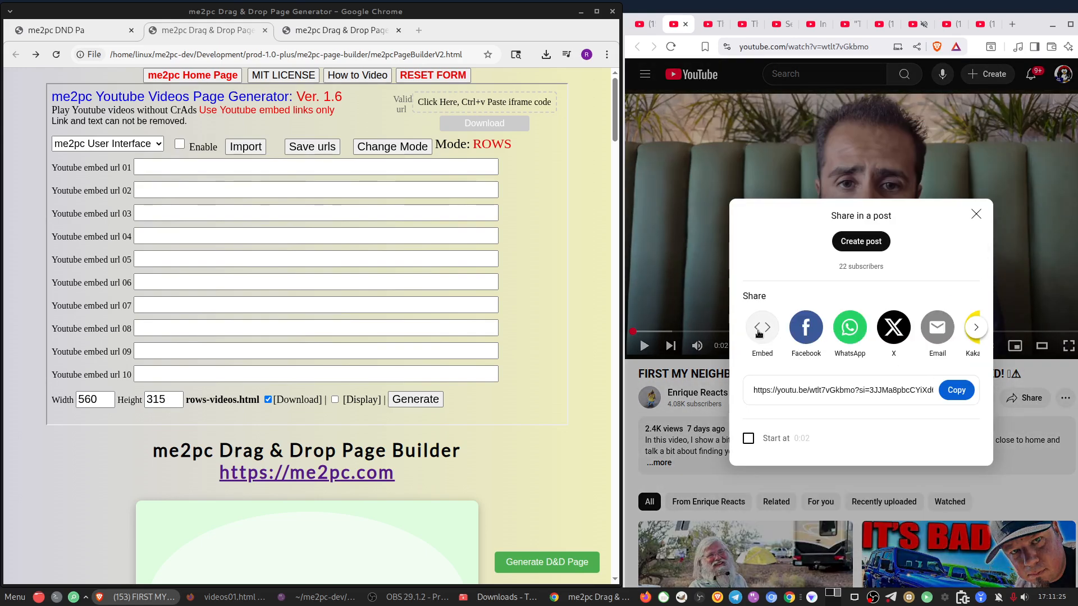
{"action": "left_click", "coordinate": [759, 331]}
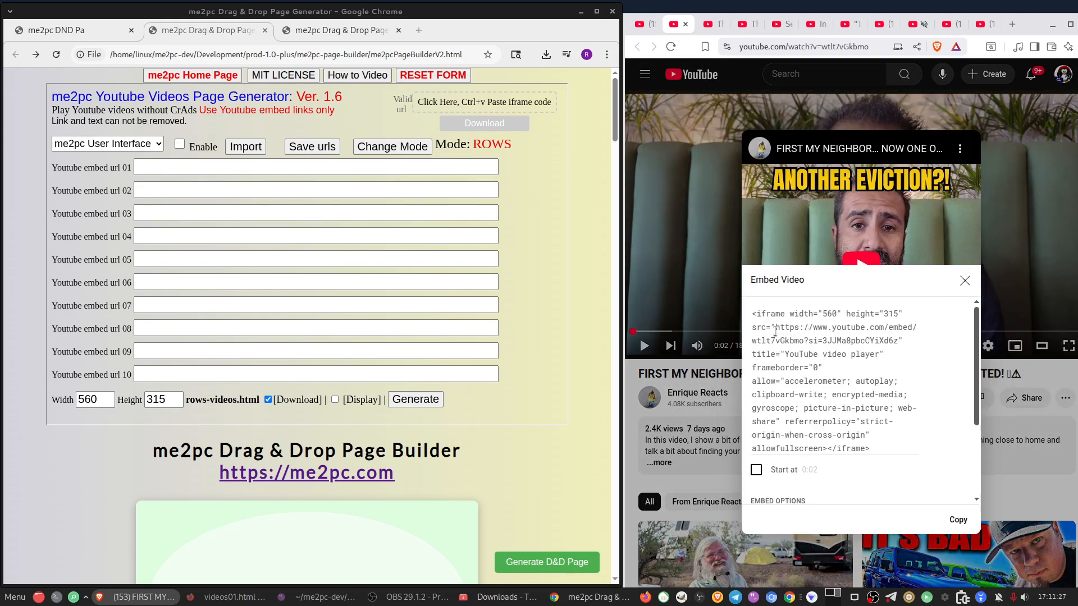
{"action": "mouse_move", "coordinate": [775, 331]}
{"action": "left_mouse_down"}
{"action": "mouse_move", "coordinate": [816, 355]}
{"action": "mouse_move", "coordinate": [809, 341]}
{"action": "left_mouse_up"}
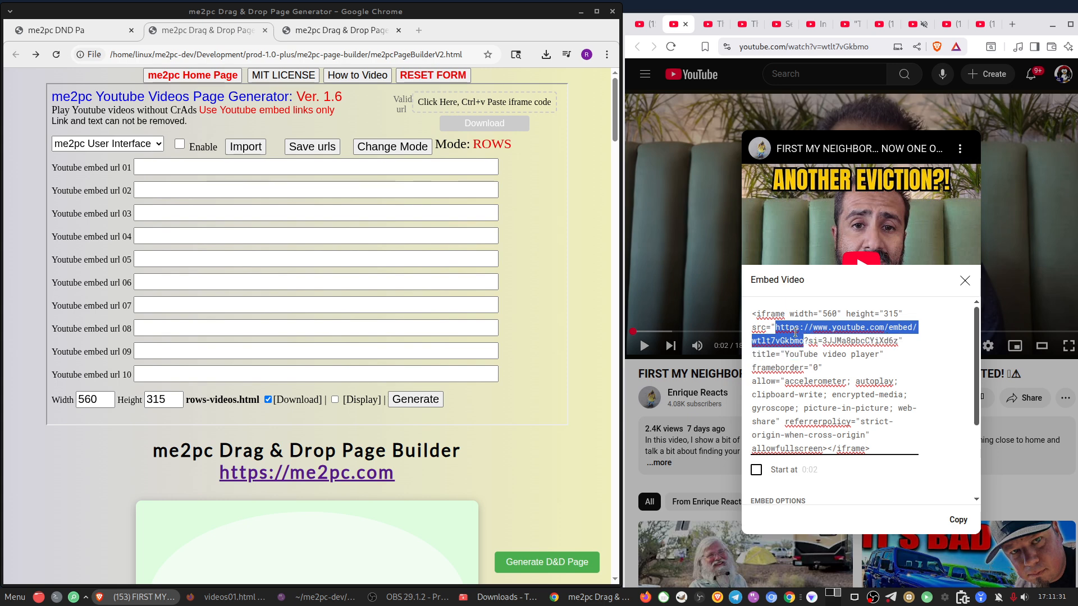
{"action": "left_click_drag", "start_coordinate": [796, 329], "coordinate": [279, 169]}
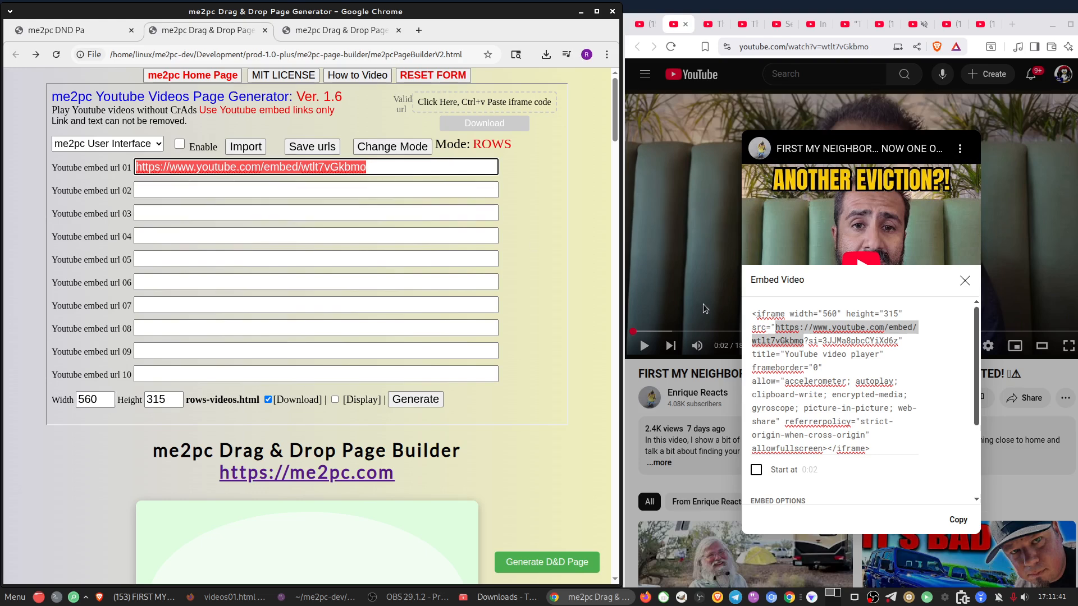
Try to add the same video again by copying its full iframe code into the generator's iframe paste area.
{"action": "left_click", "coordinate": [876, 433]}
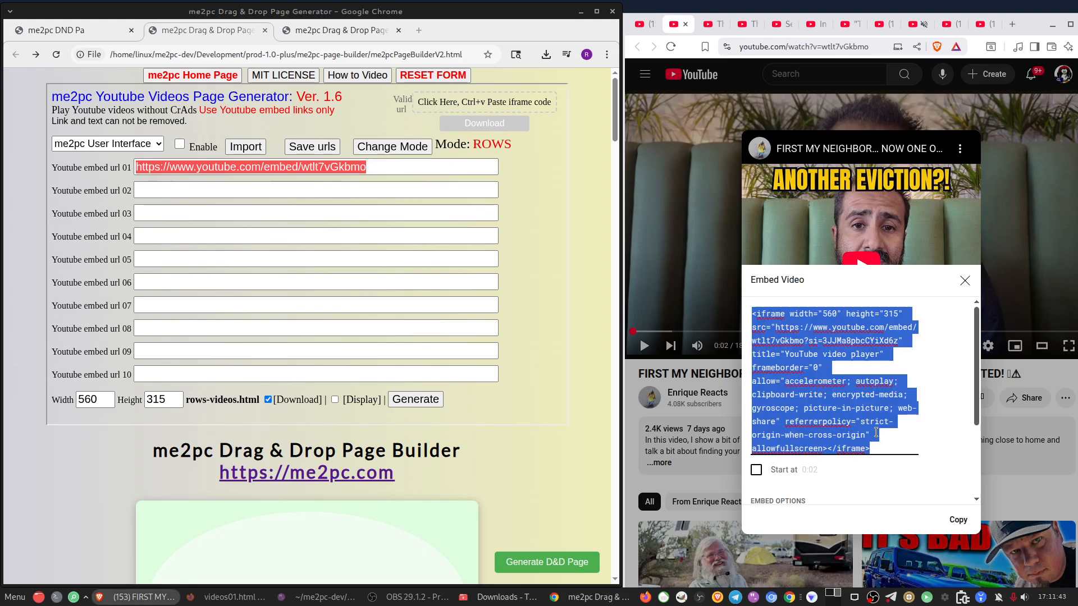
{"action": "left_click", "coordinate": [958, 520]}
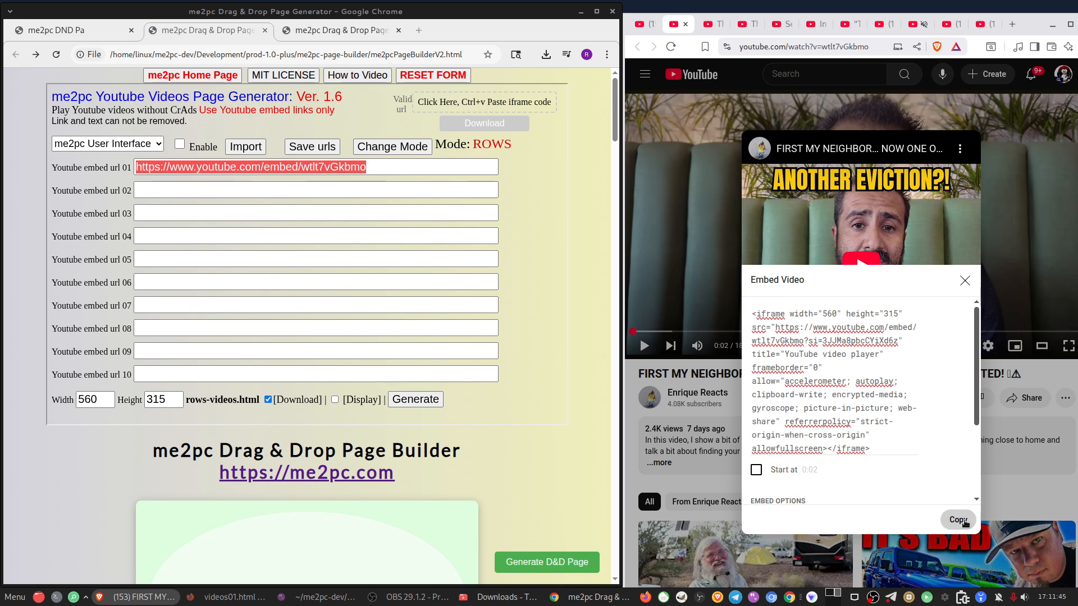
{"action": "left_click", "coordinate": [471, 104]}
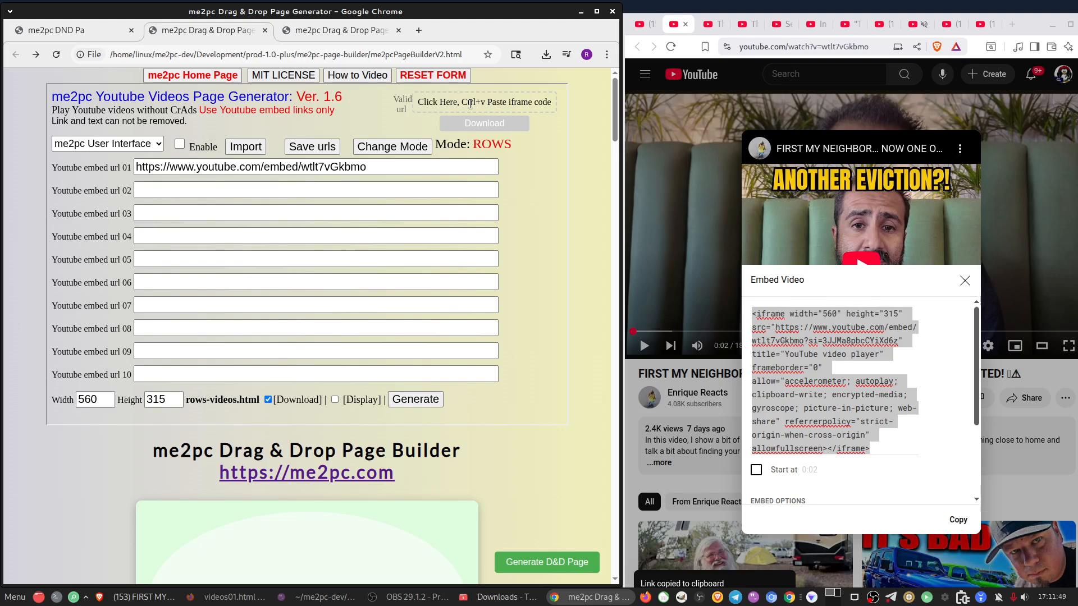
{"action": "key", "text": "ctrl+v"}
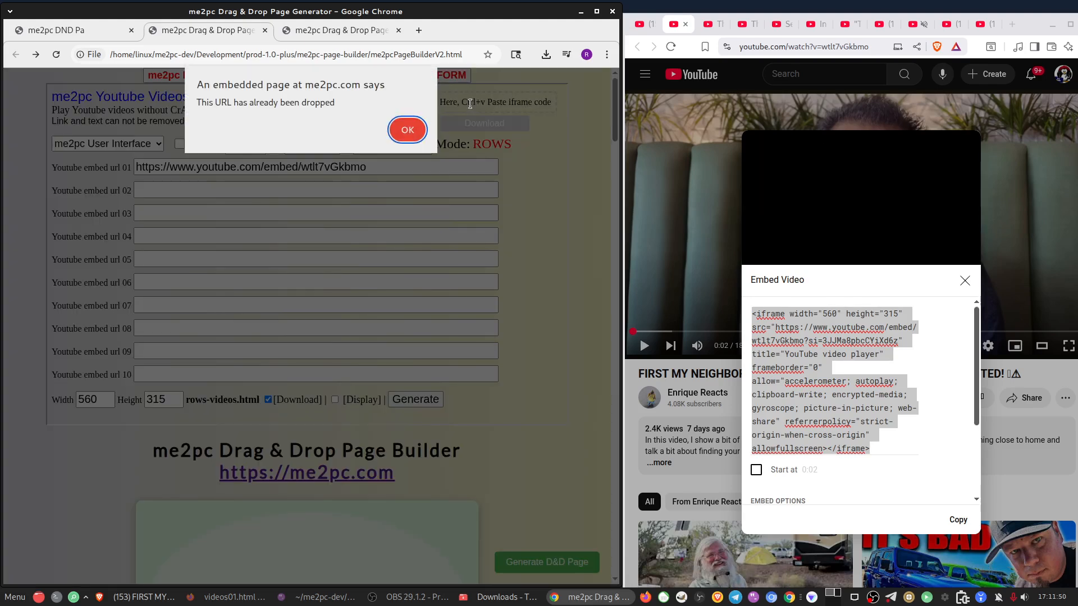
{"action": "left_click", "coordinate": [413, 131]}
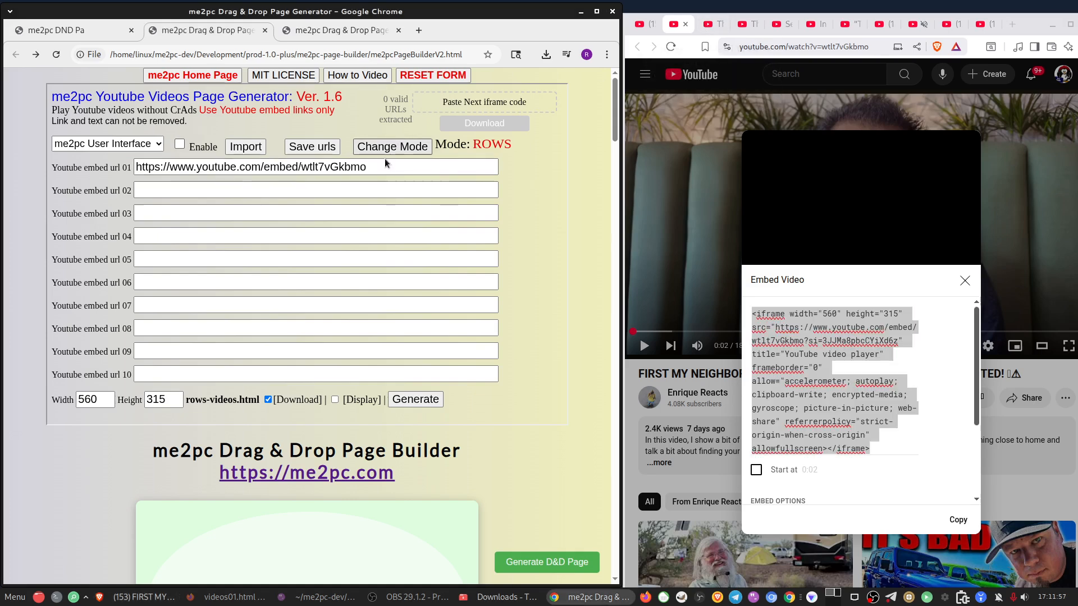
Copy the iframe embed code of the "They warned us NOT to come here!" video into the generator's iframe paste area.
{"action": "key", "text": "ctrl+Tab"}
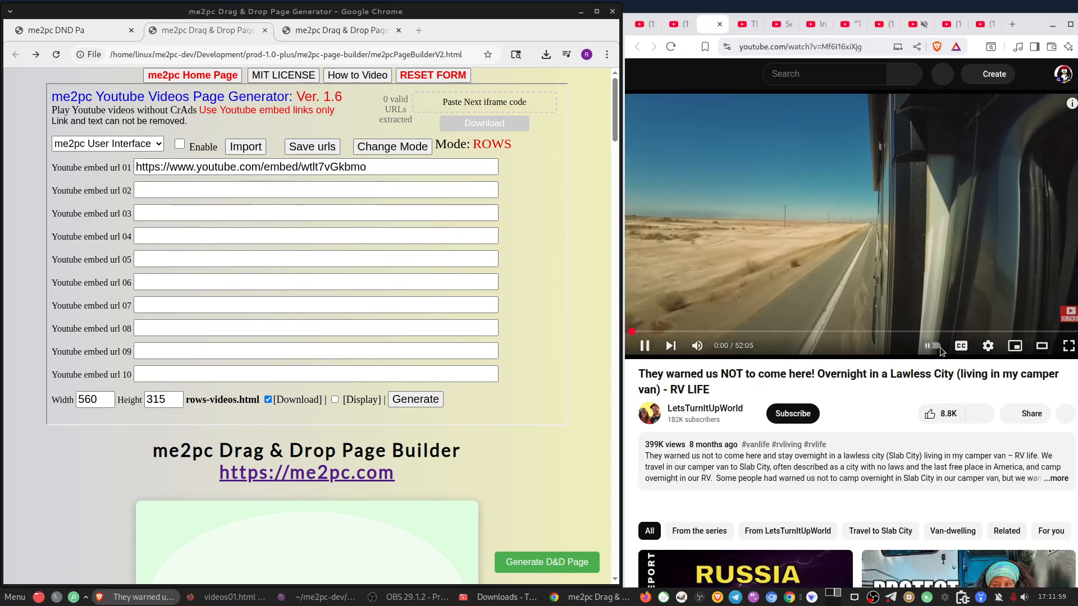
{"action": "left_click", "coordinate": [1030, 414]}
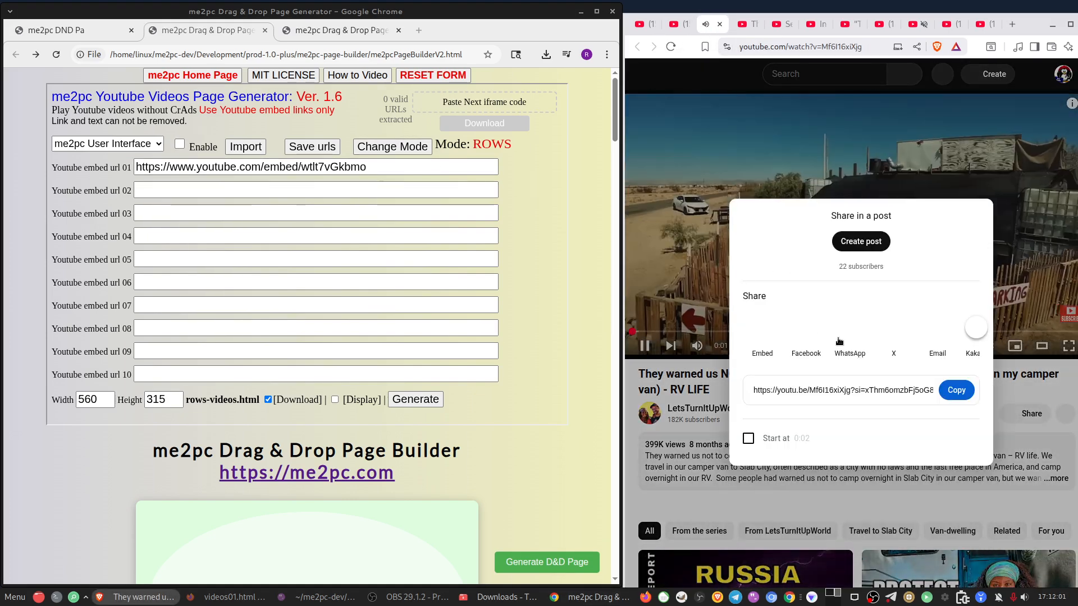
{"action": "left_click", "coordinate": [767, 340]}
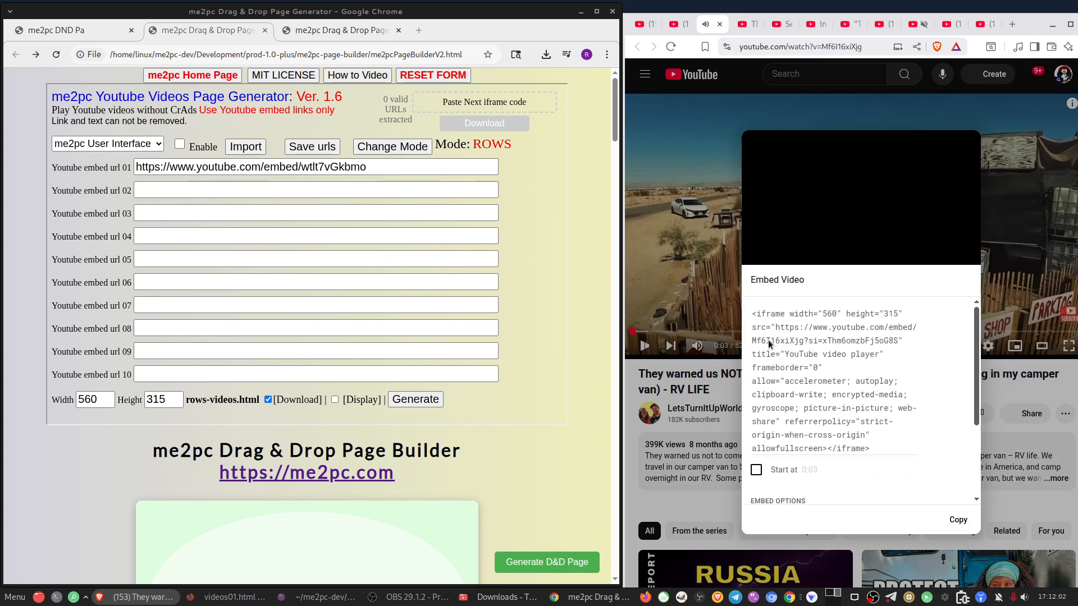
{"action": "left_click", "coordinate": [958, 520]}
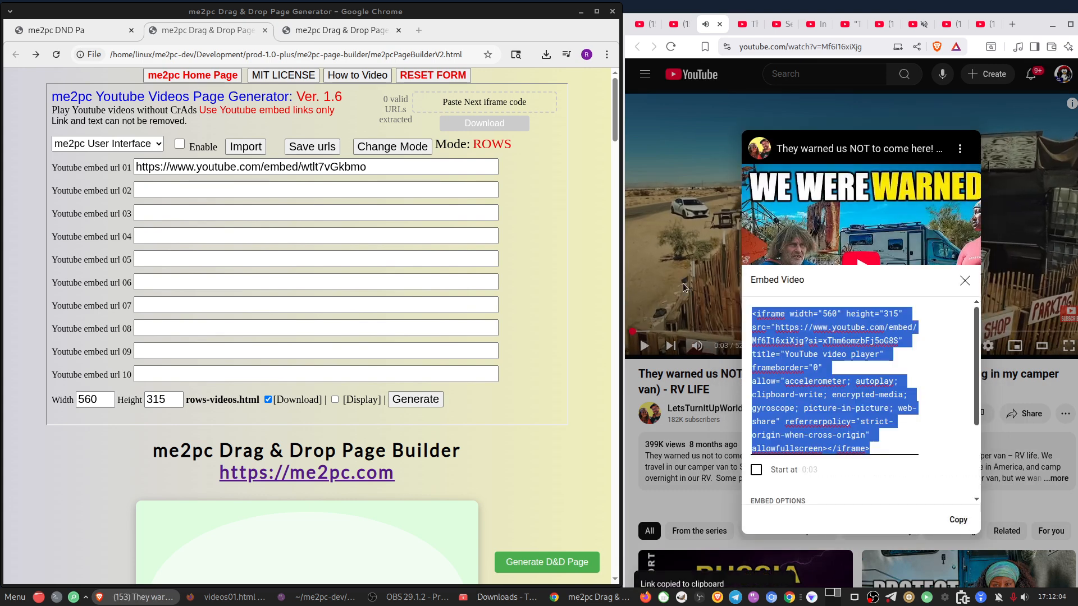
{"action": "left_click", "coordinate": [463, 102]}
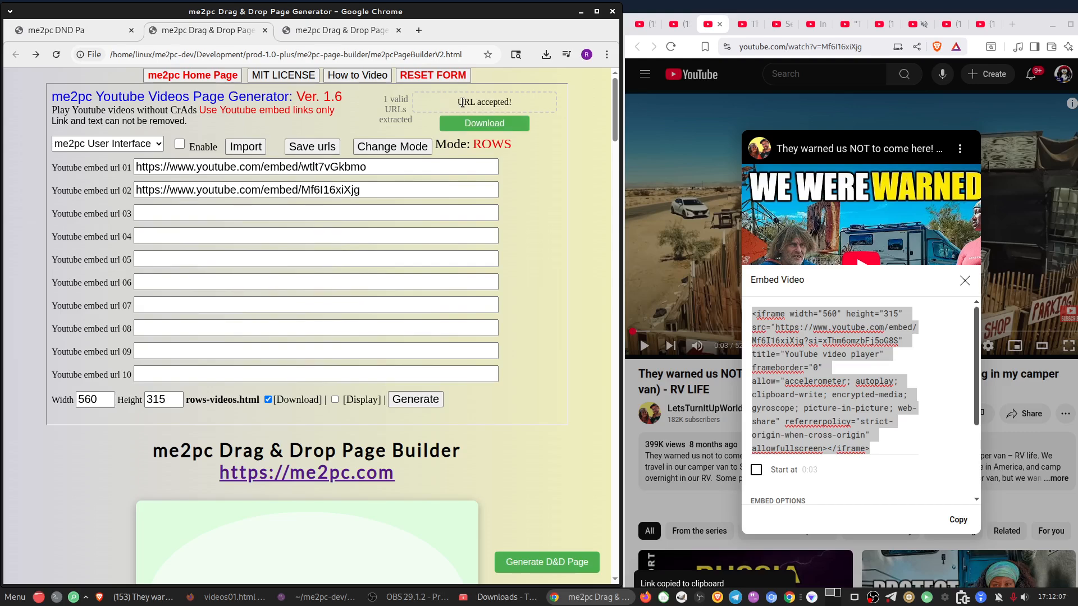
{"action": "left_click", "coordinate": [836, 345]}
{"action": "left_click", "coordinate": [850, 342]}
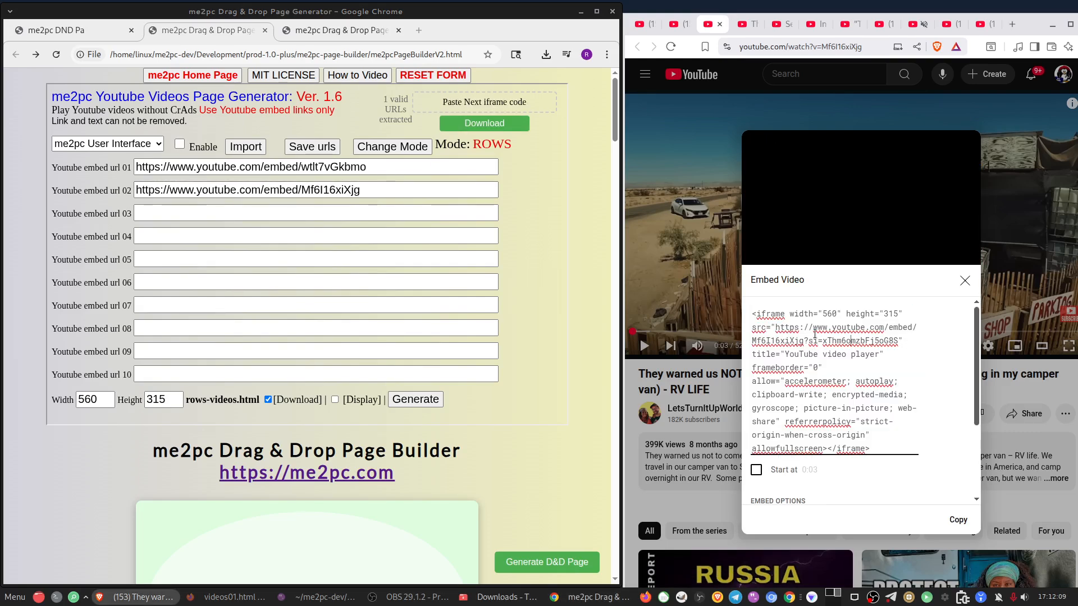
{"action": "left_click_drag", "start_coordinate": [775, 328], "coordinate": [802, 340]}
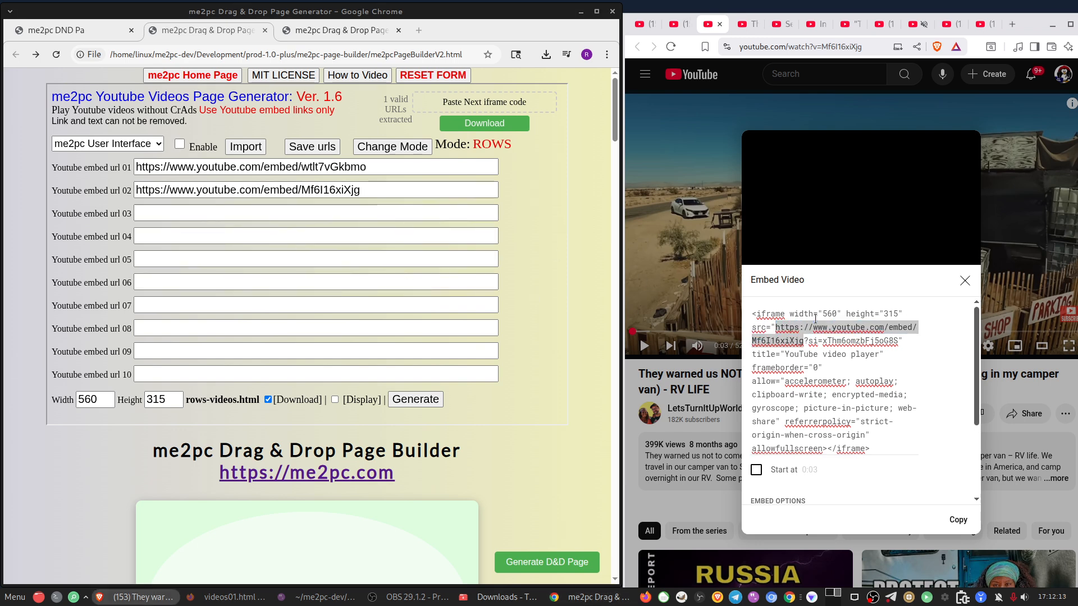
{"action": "left_click", "coordinate": [800, 334]}
{"action": "left_click", "coordinate": [548, 178]}
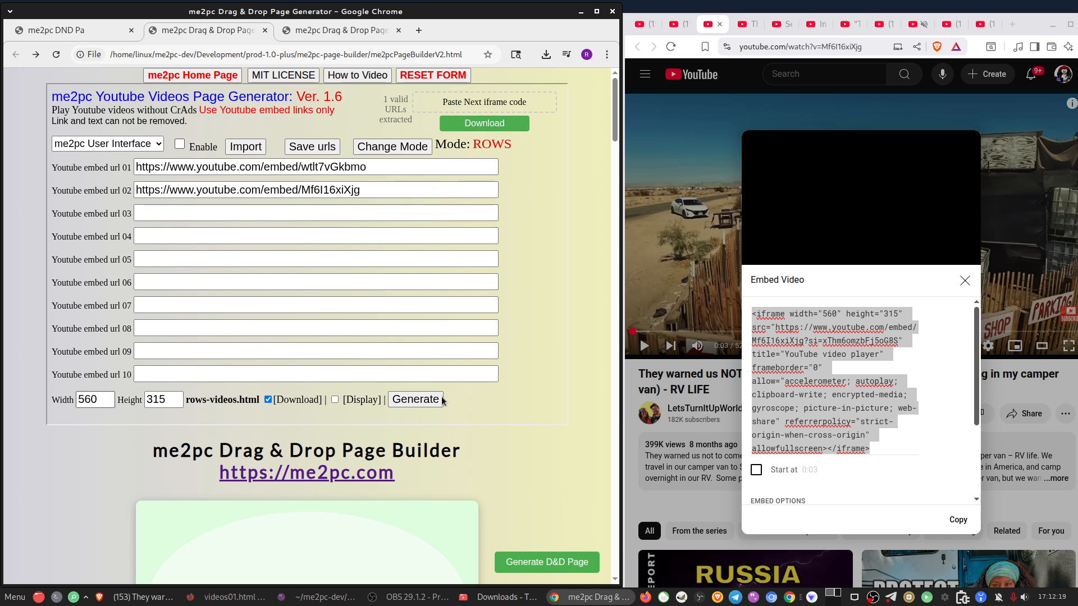
Turn off Download and turn on Display, generate the rows video page, and close the displayed result.
{"action": "left_click", "coordinate": [268, 399]}
{"action": "left_click", "coordinate": [334, 400]}
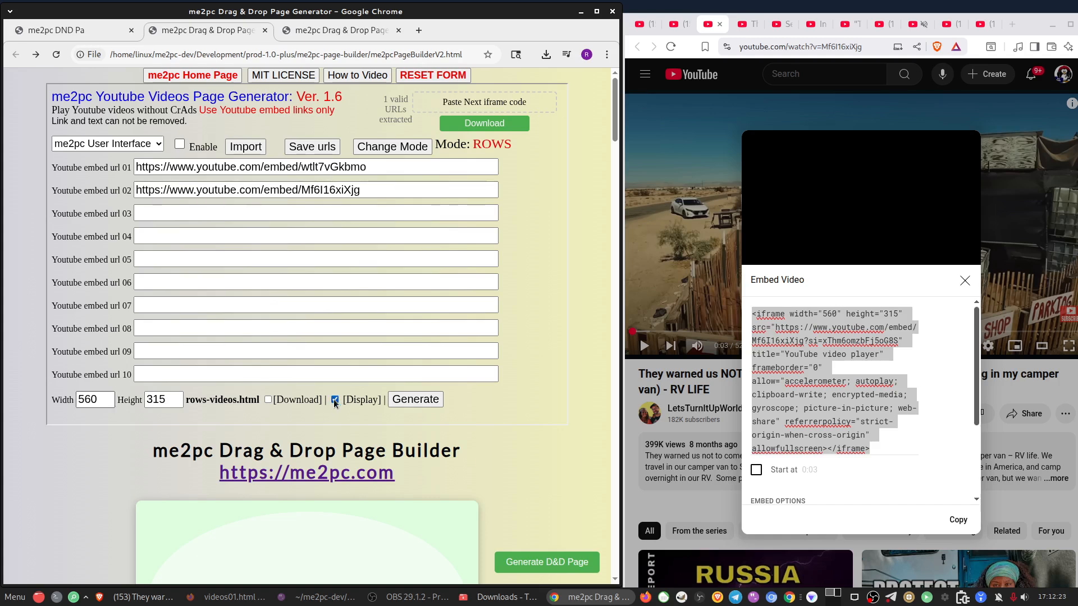
{"action": "left_click", "coordinate": [419, 401]}
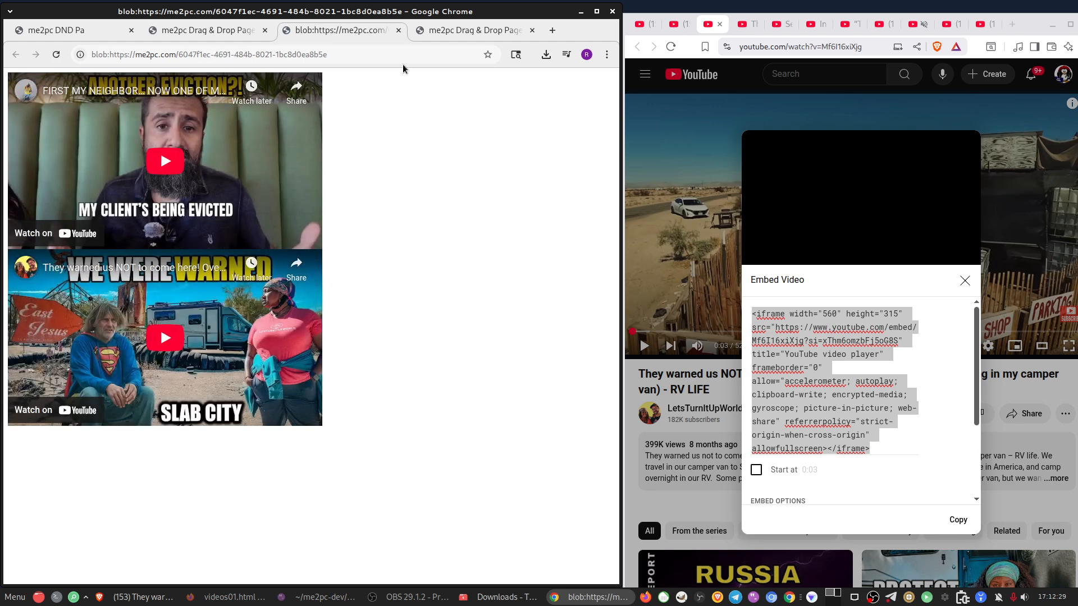
{"action": "left_click", "coordinate": [398, 30]}
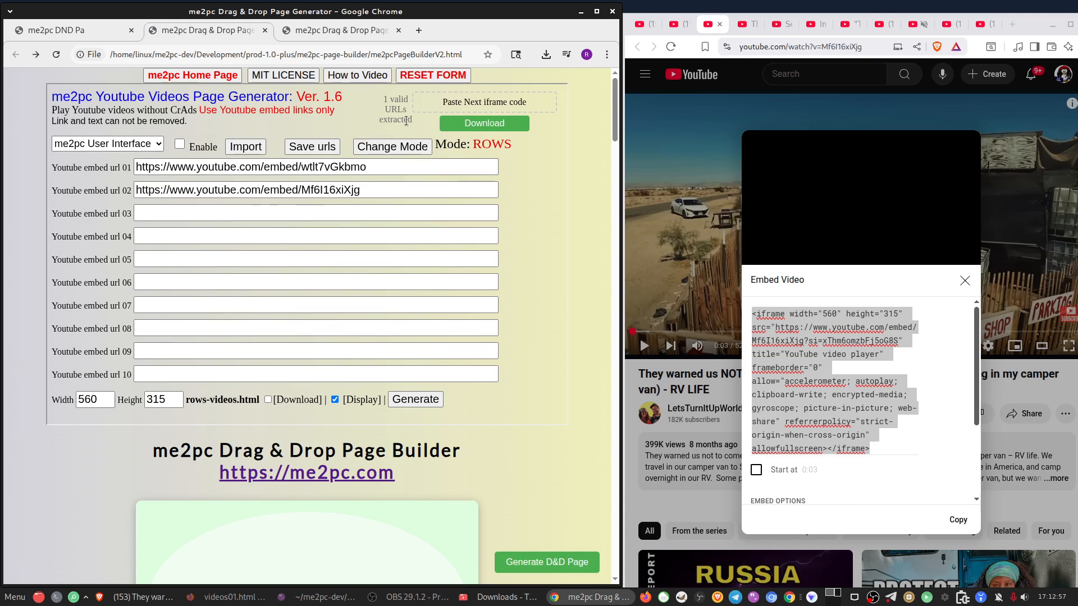
Reload the generator page and import the me2pc User Interface video list with the Enable option on.
{"action": "right_click", "coordinate": [537, 187]}
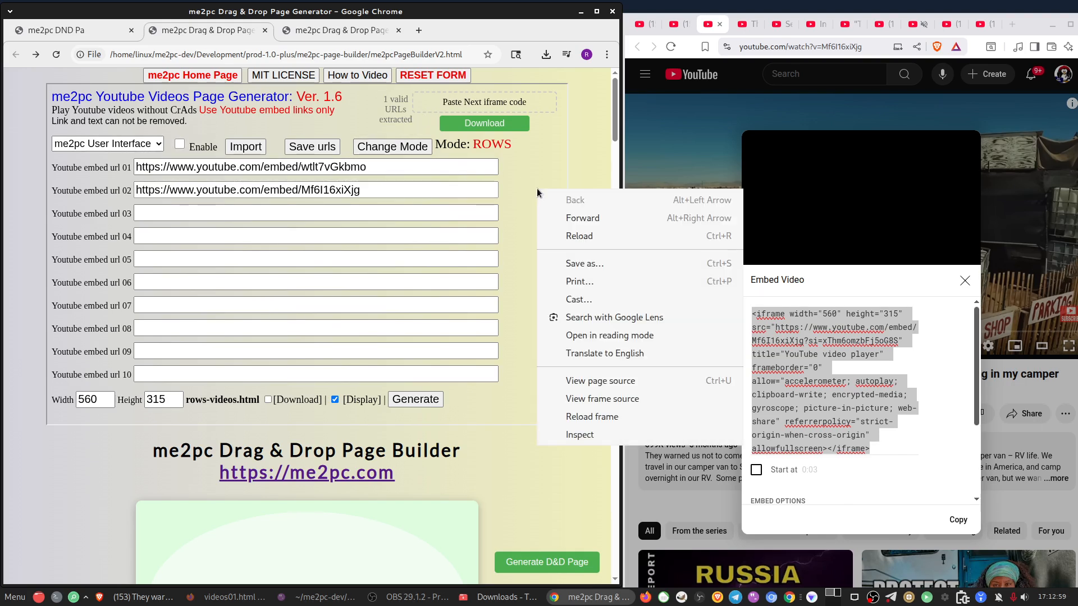
{"action": "left_click", "coordinate": [588, 236]}
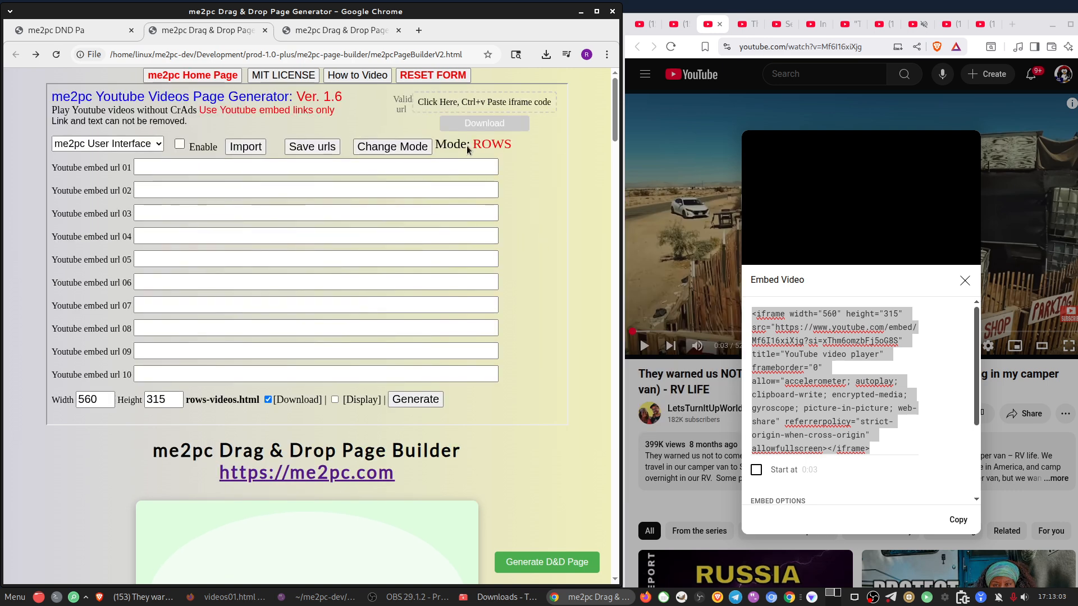
{"action": "left_click", "coordinate": [138, 147]}
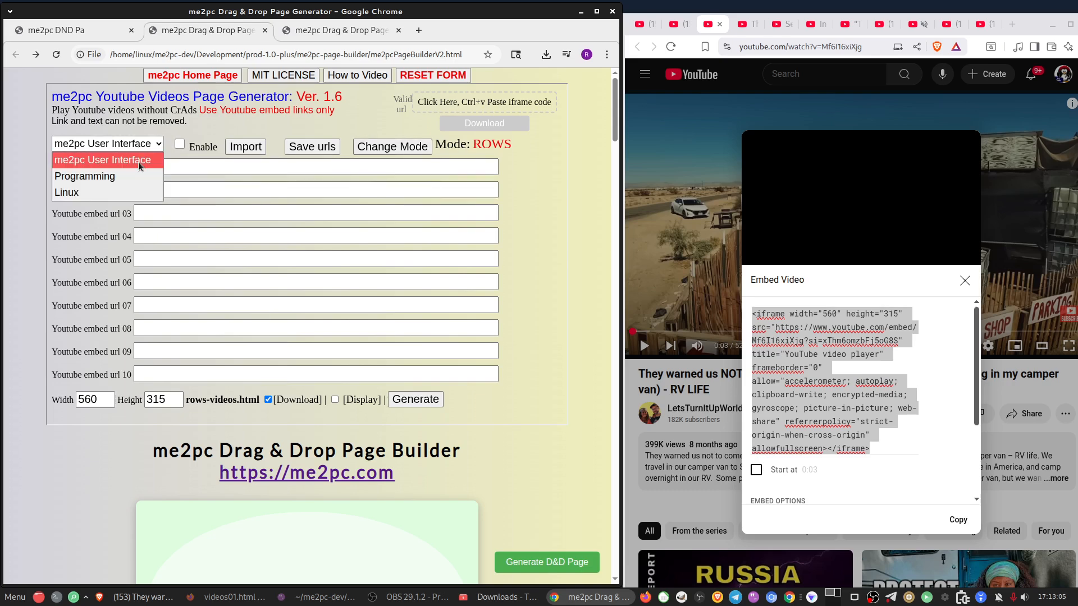
{"action": "left_click", "coordinate": [138, 162]}
{"action": "left_click", "coordinate": [180, 145]}
{"action": "left_click", "coordinate": [244, 147]}
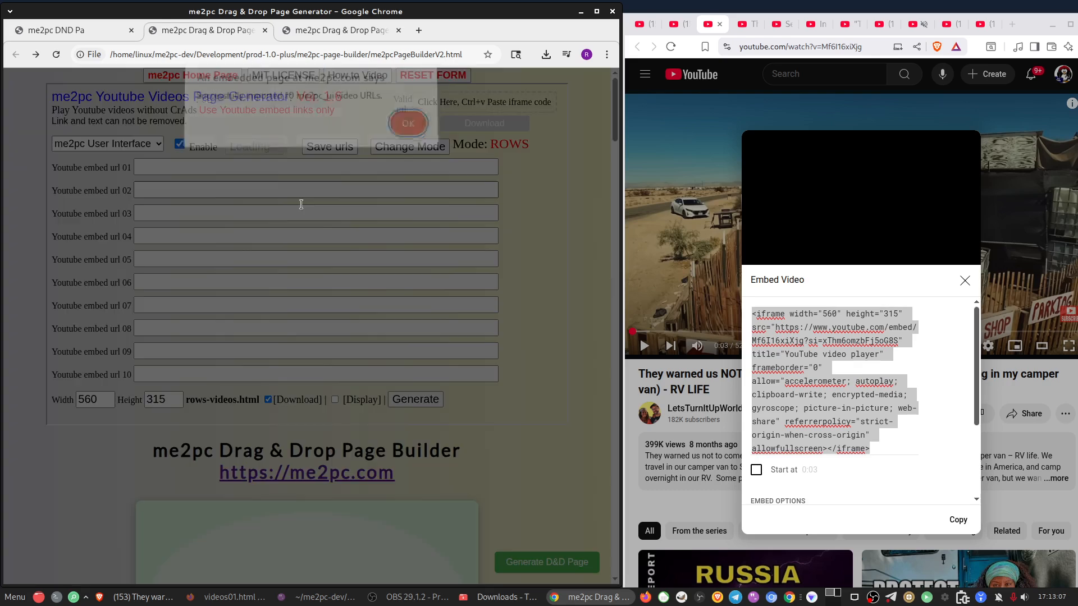
Turn on Display and turn off Download, generate the rows video page from the imported list, and close the displayed result after viewing it.
{"action": "left_click", "coordinate": [406, 130]}
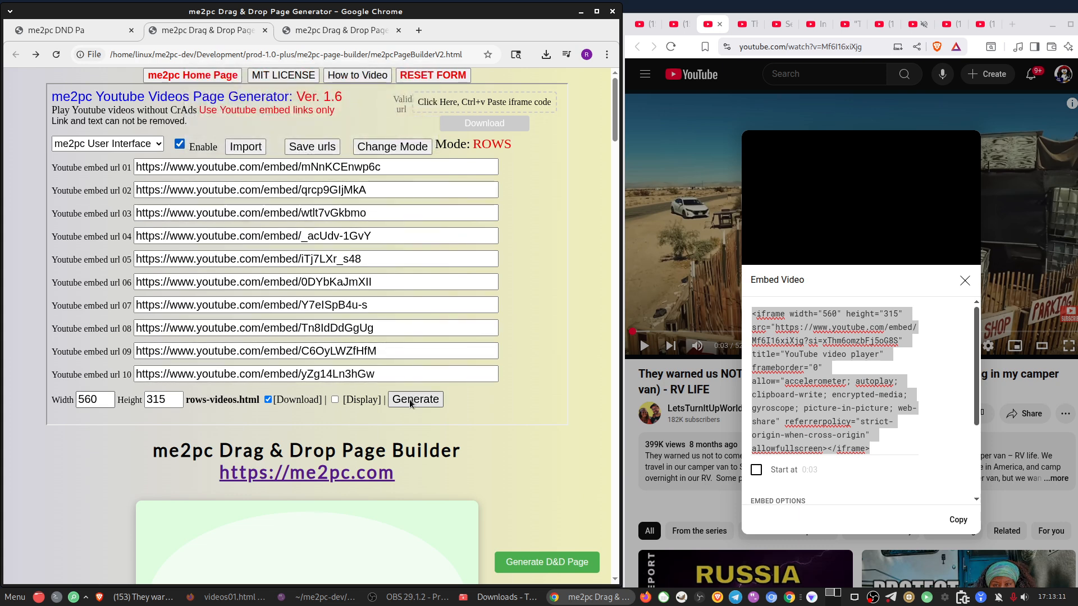
{"action": "left_click", "coordinate": [333, 400]}
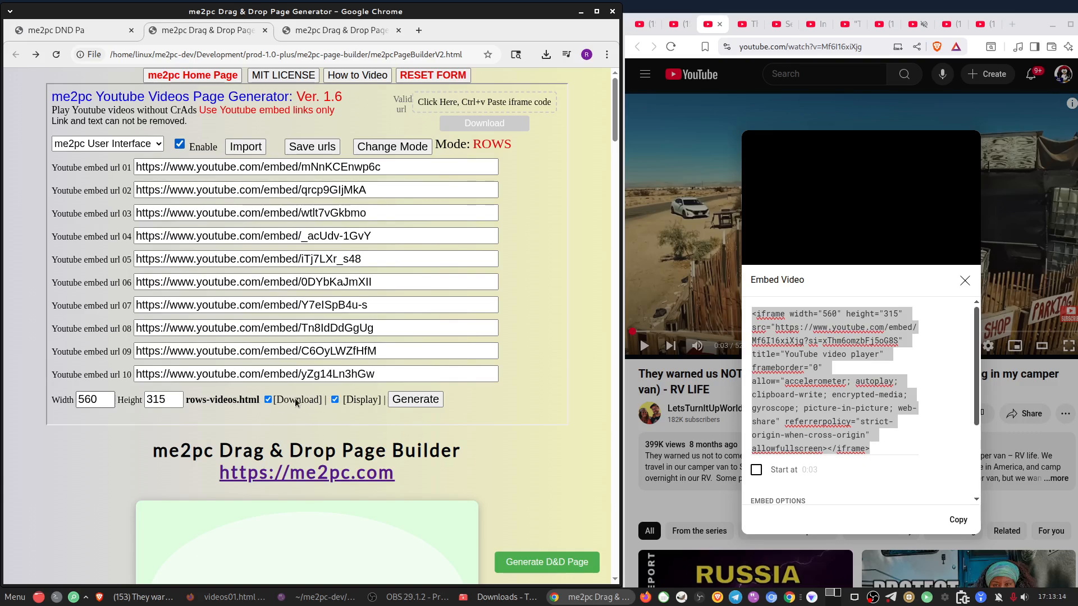
{"action": "left_click", "coordinate": [405, 400]}
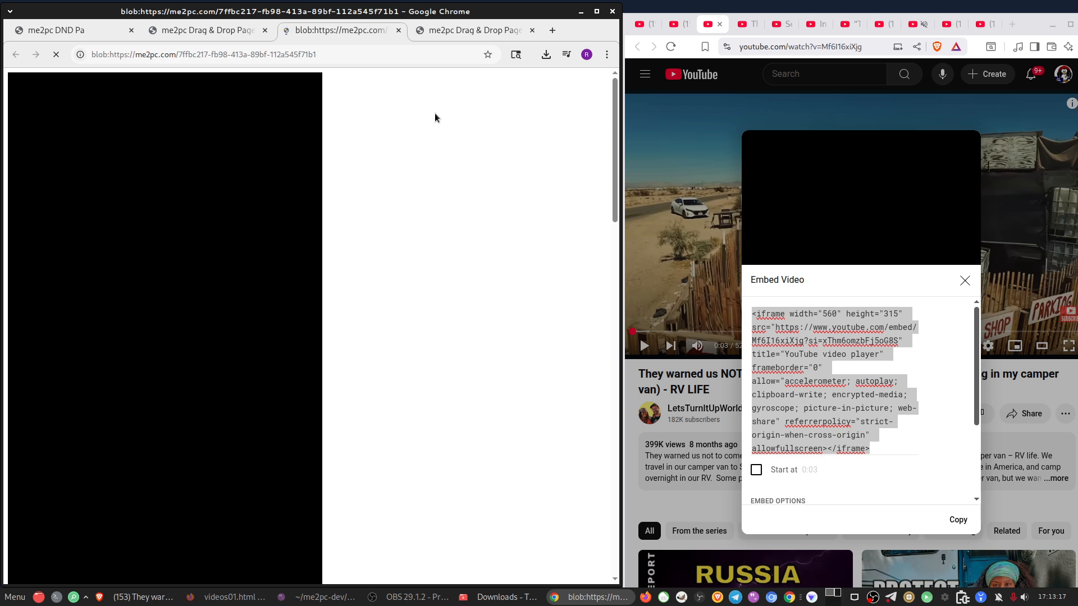
{"action": "mouse_move", "coordinate": [616, 96]}
{"action": "left_mouse_down"}
{"action": "mouse_move", "coordinate": [619, 255]}
{"action": "mouse_move", "coordinate": [622, 79]}
{"action": "left_mouse_up"}
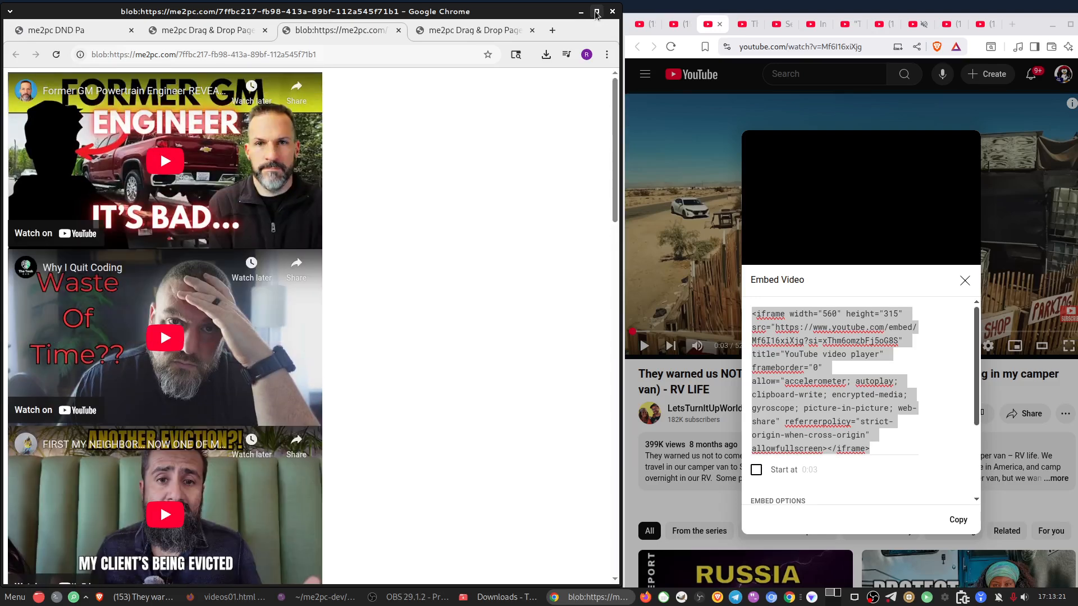
{"action": "left_click", "coordinate": [597, 11]}
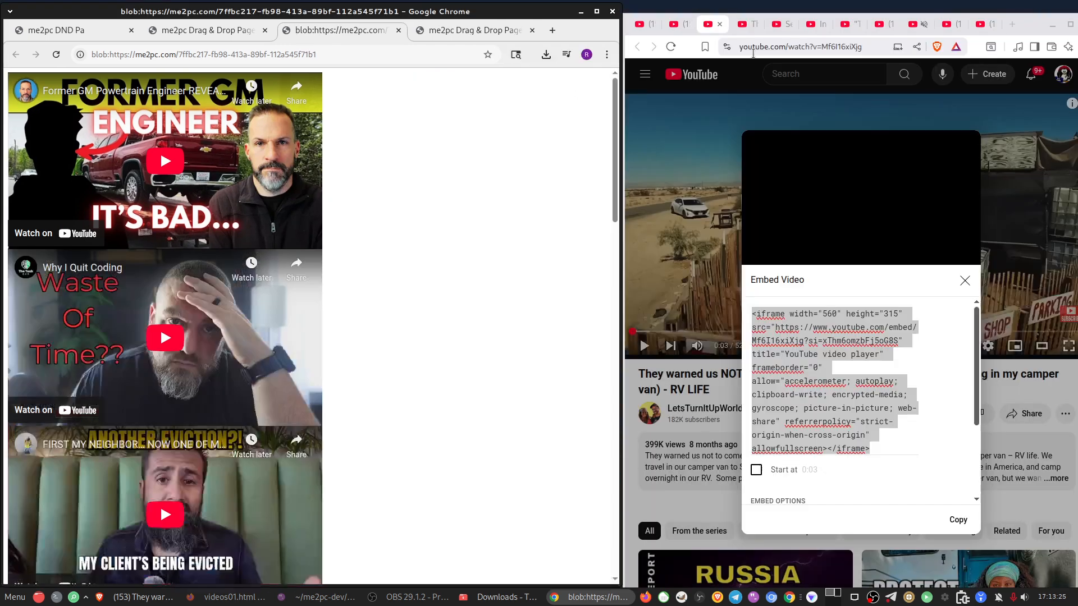
{"action": "left_click", "coordinate": [1056, 6]}
{"action": "left_click", "coordinate": [398, 31]}
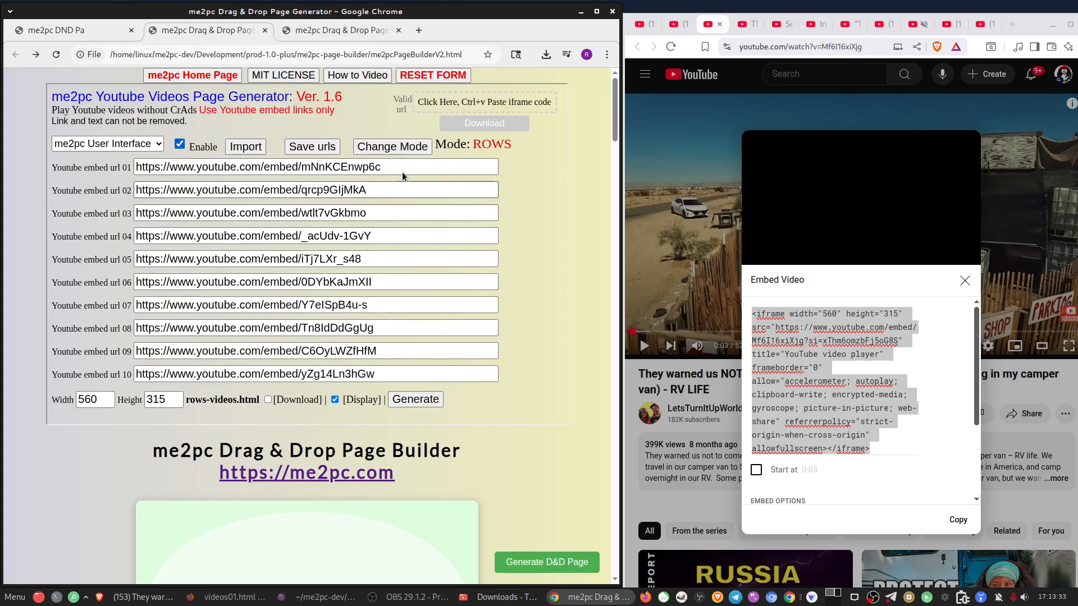
Switch the generator to VERTICAL mode and import the me2pc User Interface video list with the Enable option on.
{"action": "left_click", "coordinate": [392, 146]}
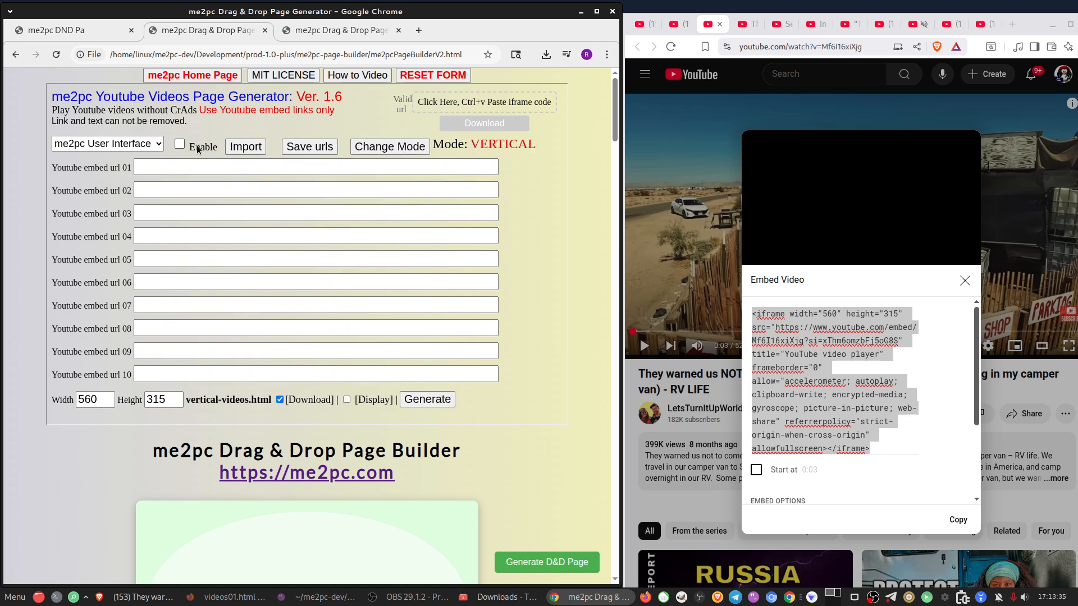
{"action": "left_click", "coordinate": [178, 145]}
{"action": "left_click", "coordinate": [240, 147]}
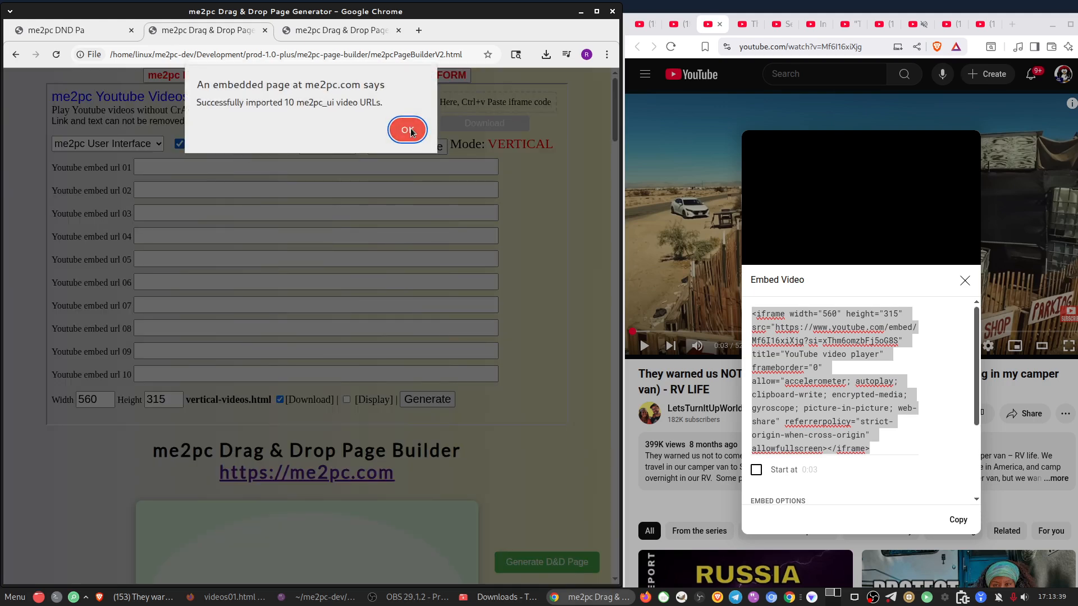
{"action": "left_click", "coordinate": [408, 131]}
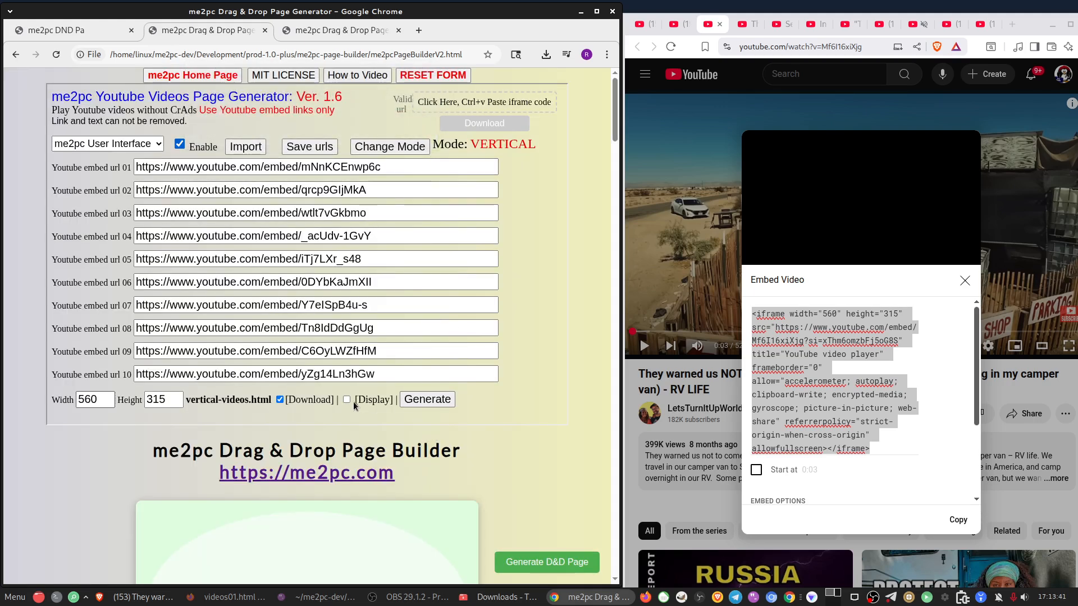
Turn on Display and turn off Download, generate the vertical video page, and close the result after viewing it in a maximized window.
{"action": "left_click", "coordinate": [288, 399]}
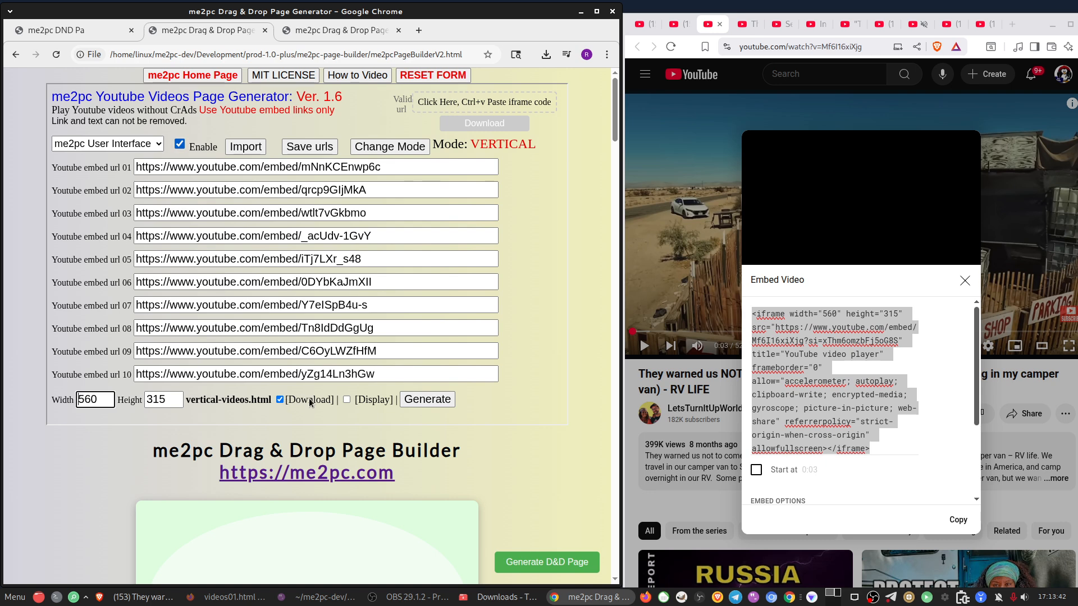
{"action": "left_click", "coordinate": [352, 397]}
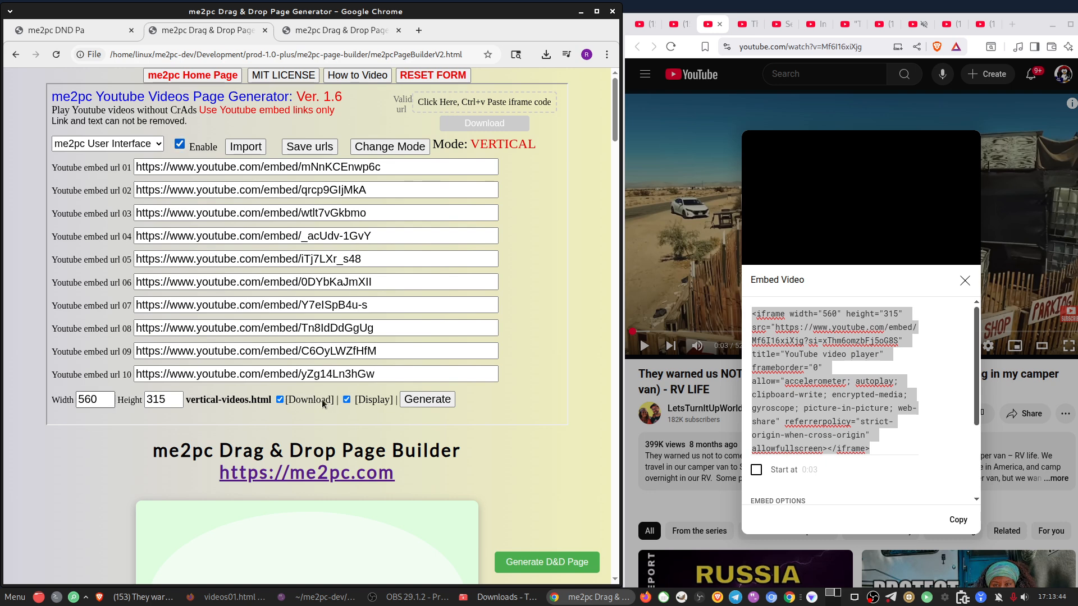
{"action": "left_click", "coordinate": [427, 400]}
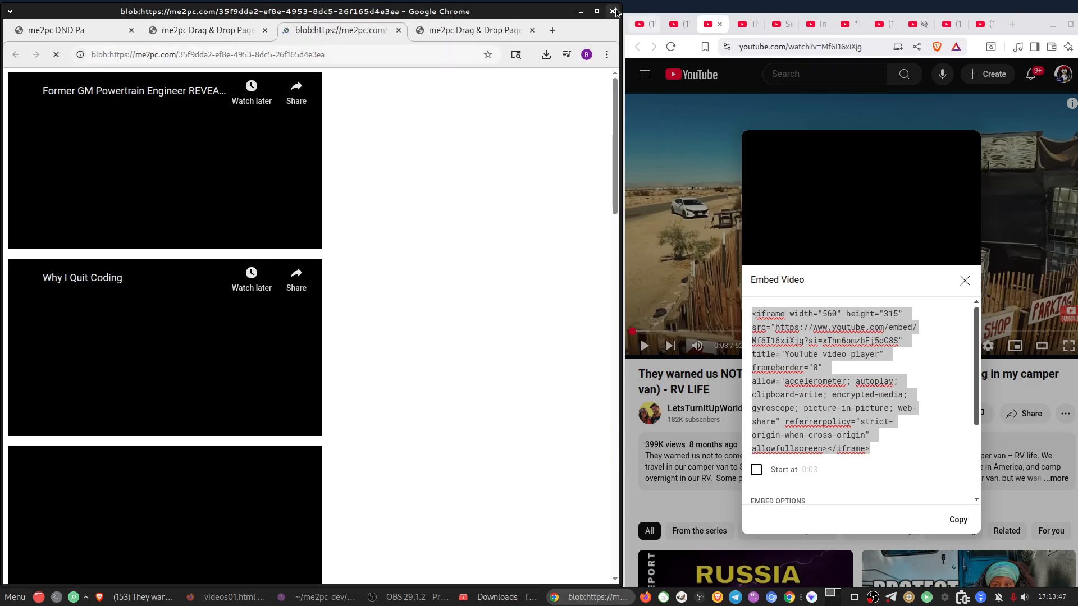
{"action": "left_click", "coordinate": [600, 12]}
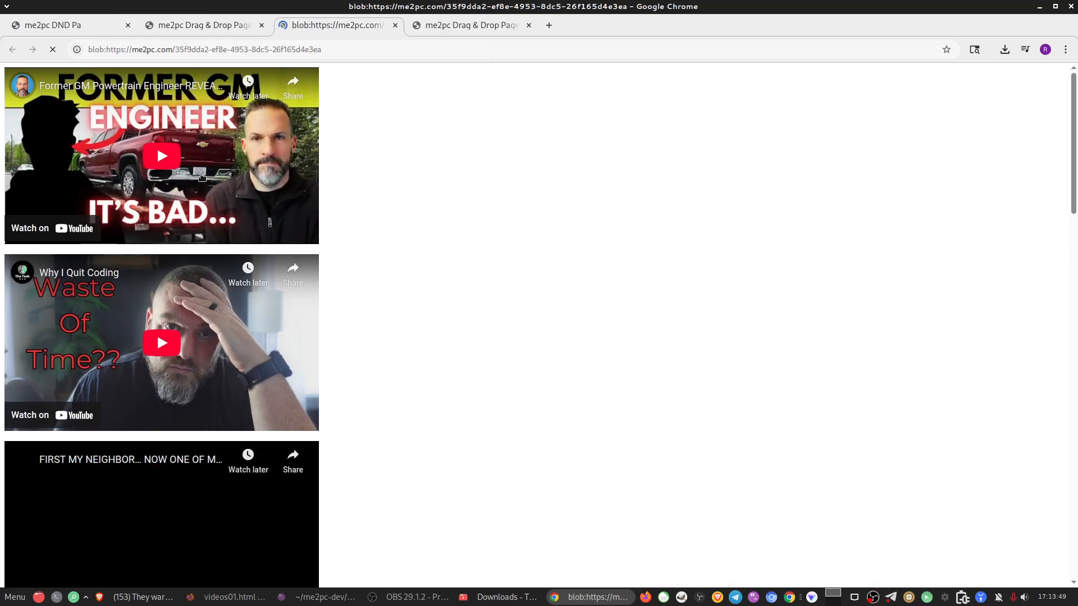
{"action": "left_click", "coordinate": [395, 25]}
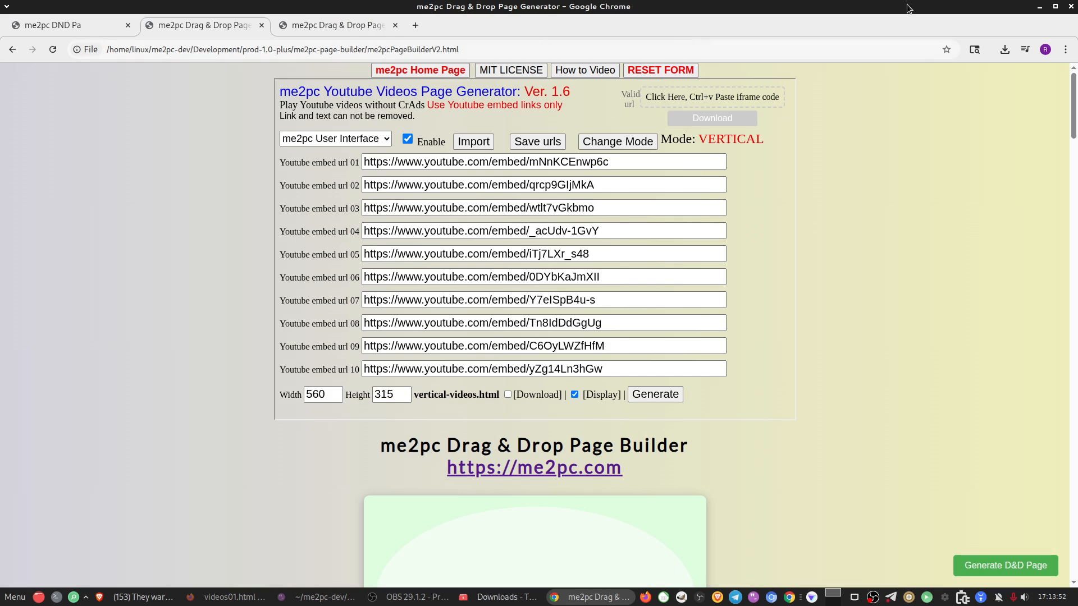
{"action": "left_click", "coordinate": [1055, 8]}
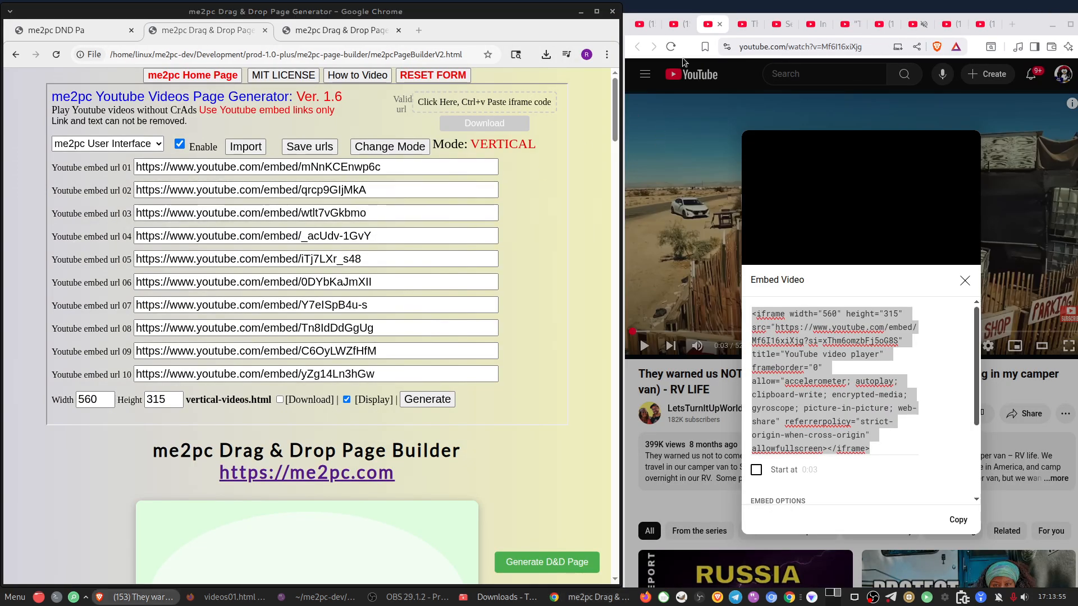
Turn Download back on, then bring up the Downloads folder window in Thunar and set it to Always on Top.
{"action": "left_click", "coordinate": [279, 399]}
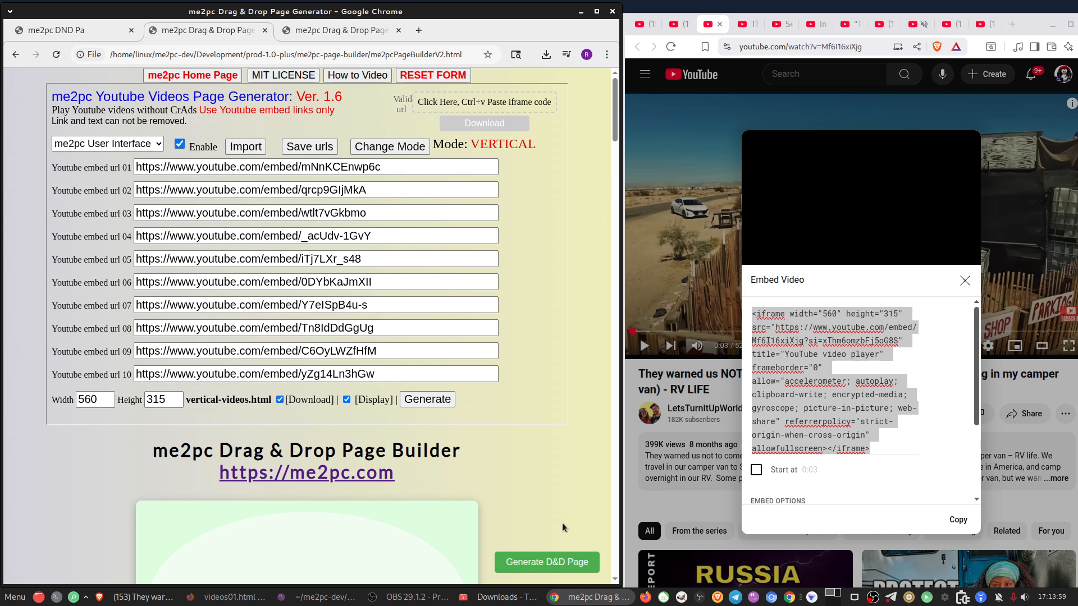
{"action": "left_click", "coordinate": [498, 597]}
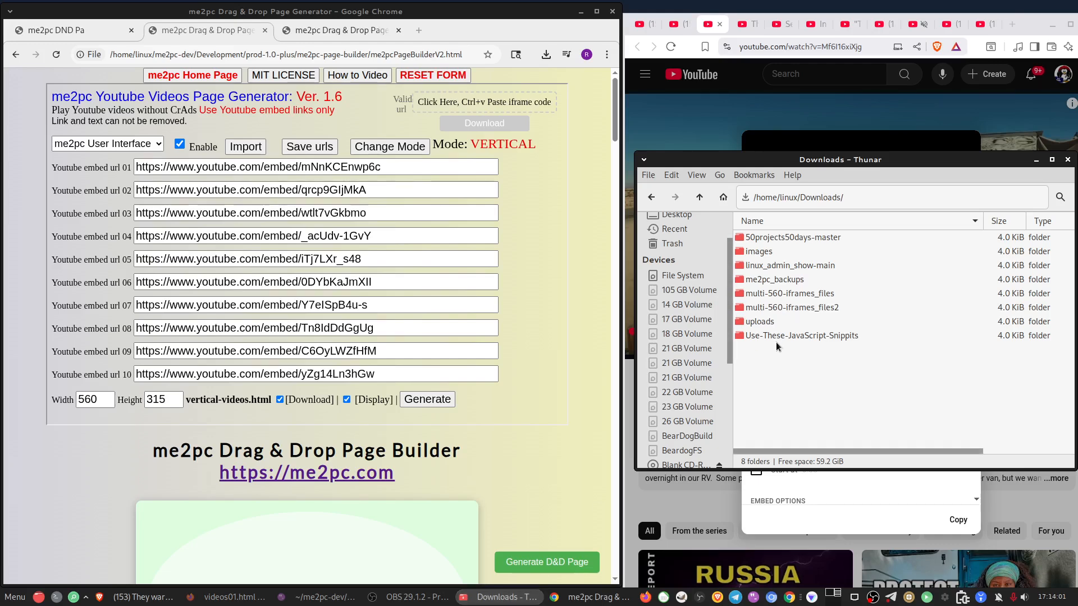
{"action": "right_click", "coordinate": [746, 160]}
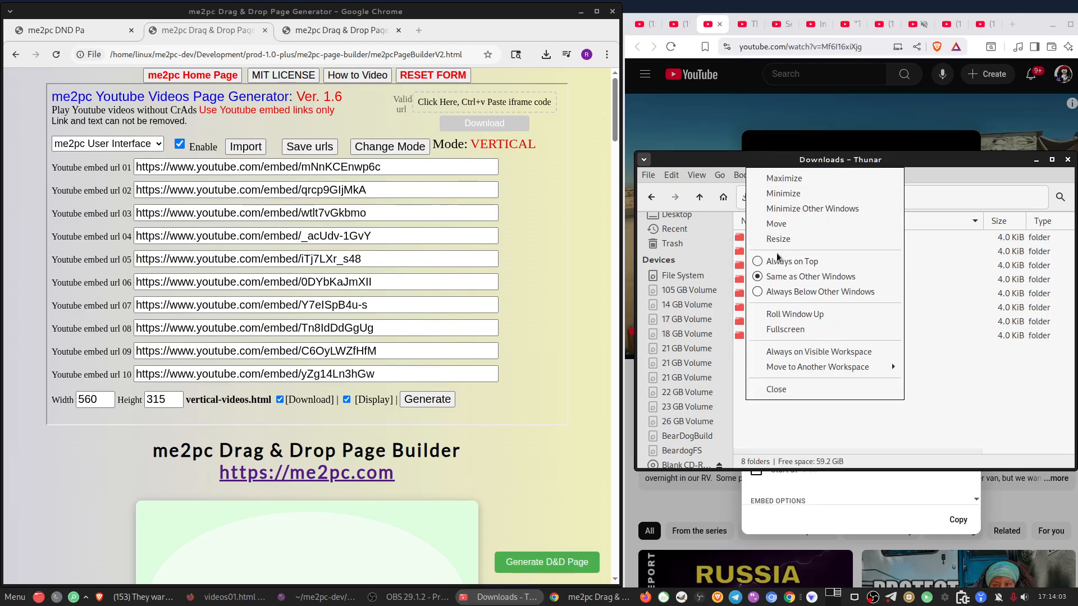
{"action": "left_click", "coordinate": [758, 260]}
Turn off Display and generate the vertical video page as a downloaded file.
{"action": "left_click", "coordinate": [347, 399]}
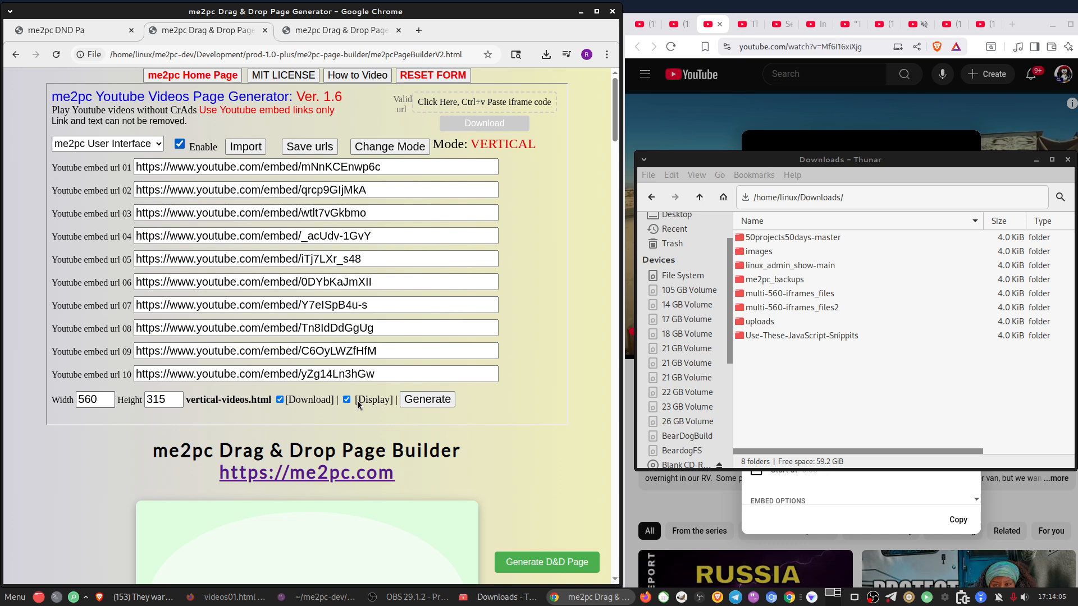
{"action": "left_click", "coordinate": [806, 339]}
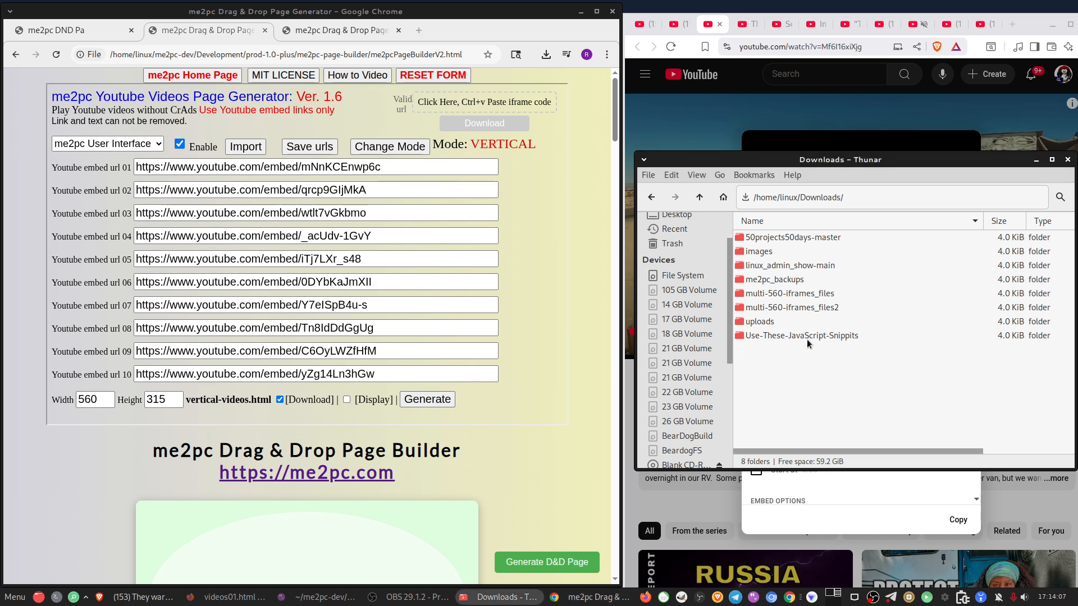
{"action": "left_click", "coordinate": [445, 399]}
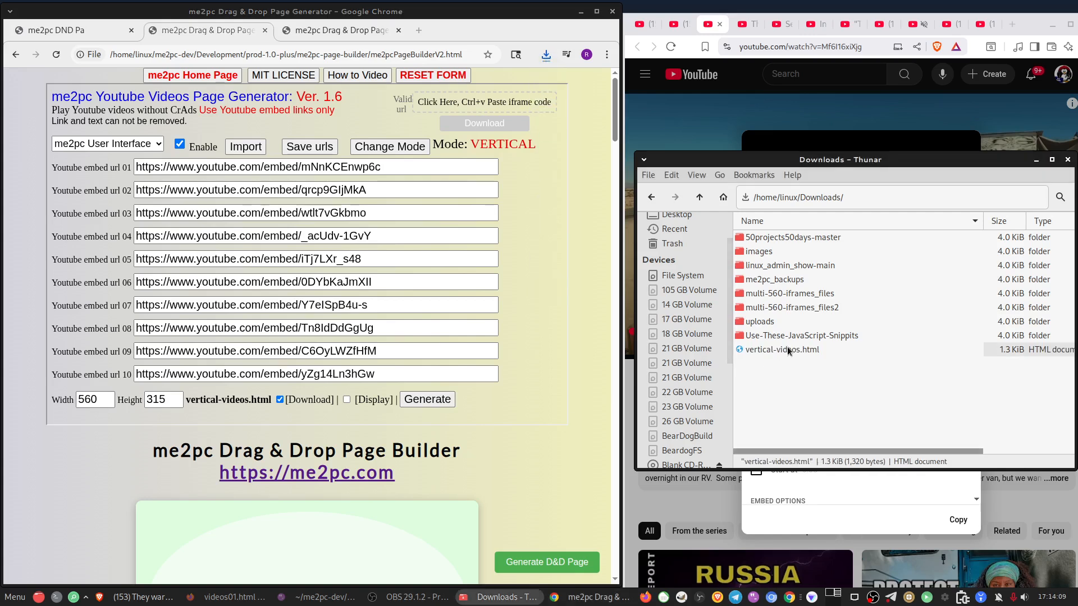
{"action": "left_click", "coordinate": [531, 149]}
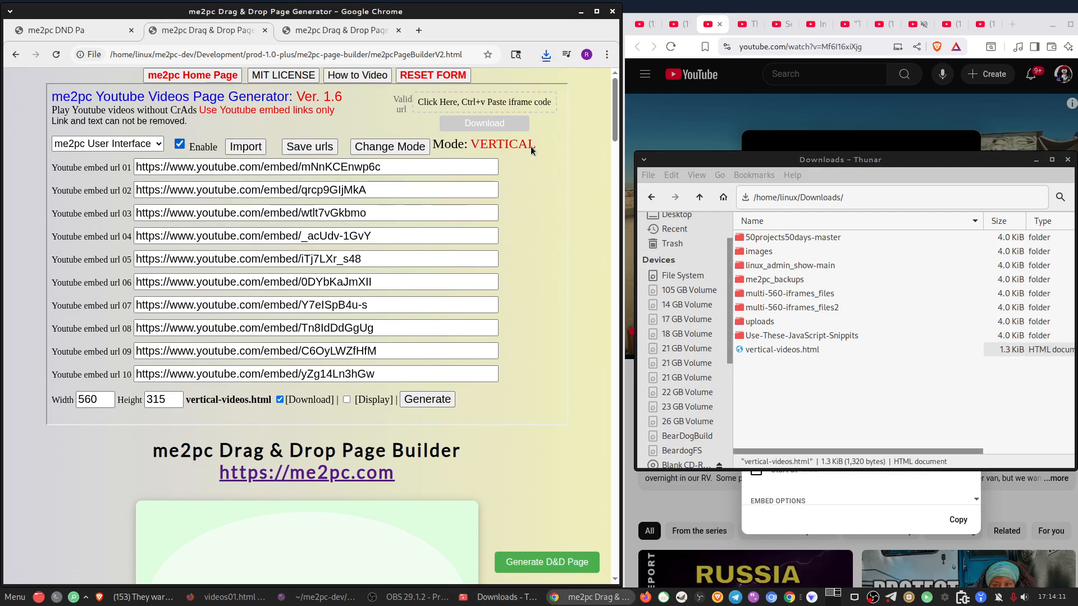
Open vertical-videos.html from Downloads in Mousepad, examine the line-break tags after the iframes, then close the file and minimize the editor.
{"action": "left_click", "coordinate": [821, 357]}
{"action": "right_click", "coordinate": [780, 346]}
{"action": "mouse_move", "coordinate": [813, 374]}
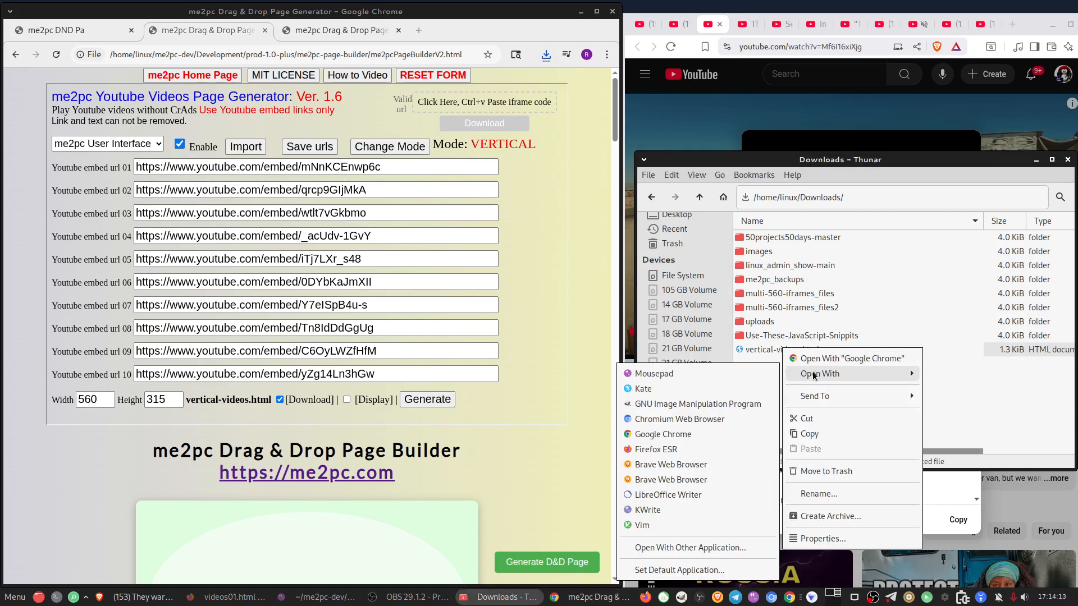
{"action": "left_click", "coordinate": [691, 374]}
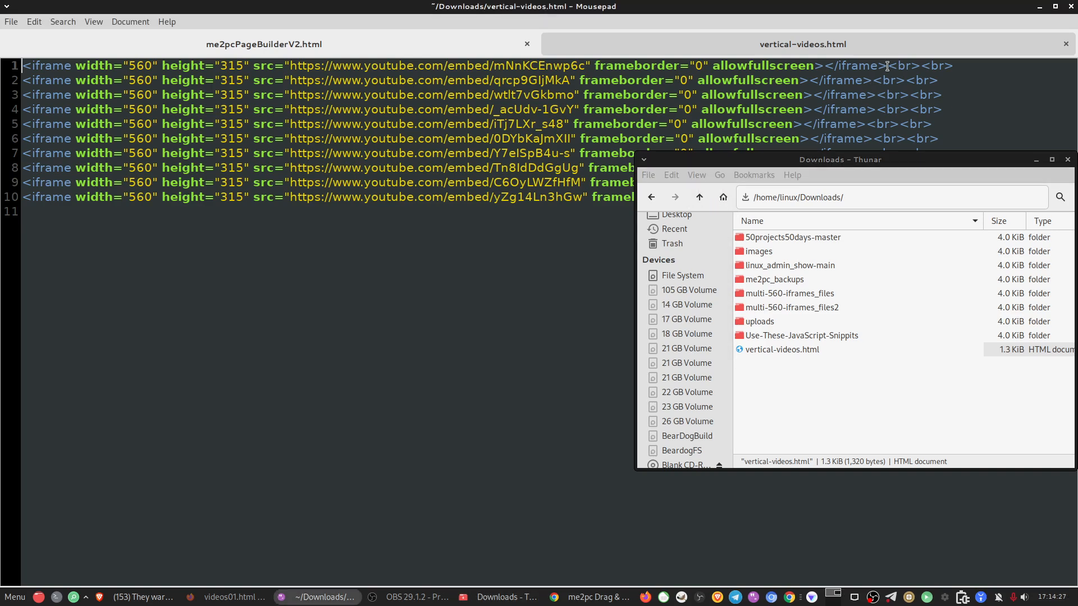
{"action": "left_click_drag", "start_coordinate": [887, 67], "coordinate": [950, 70]}
{"action": "left_click", "coordinate": [945, 85]}
{"action": "left_click", "coordinate": [1065, 44]}
{"action": "left_click", "coordinate": [1042, 7]}
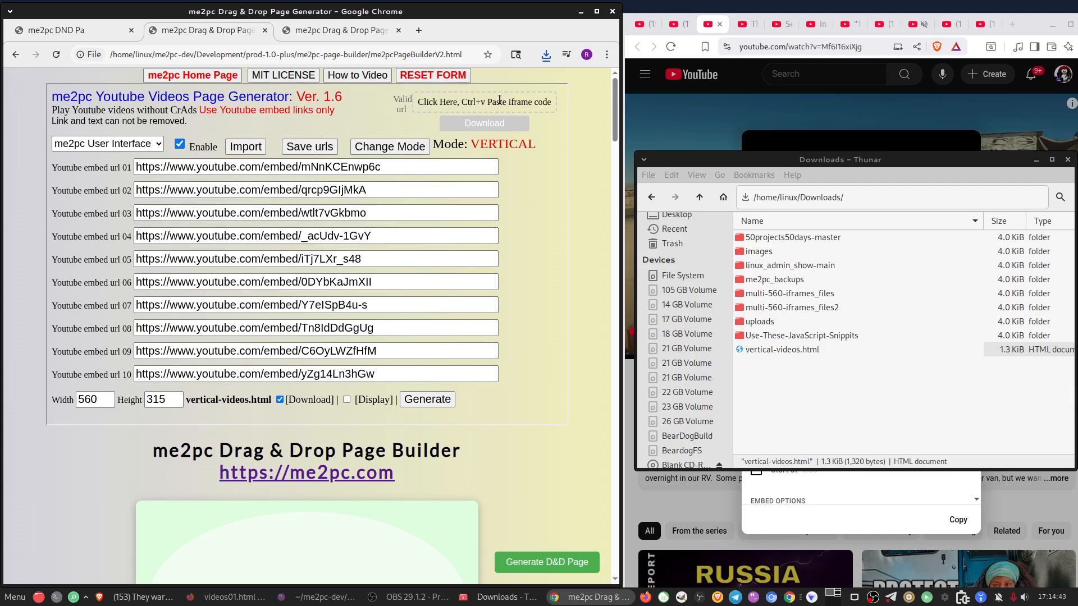
Save the generator's video URLs to a text file, check url-list.txt in Mousepad, then close it and minimize the editor.
{"action": "left_click", "coordinate": [314, 149]}
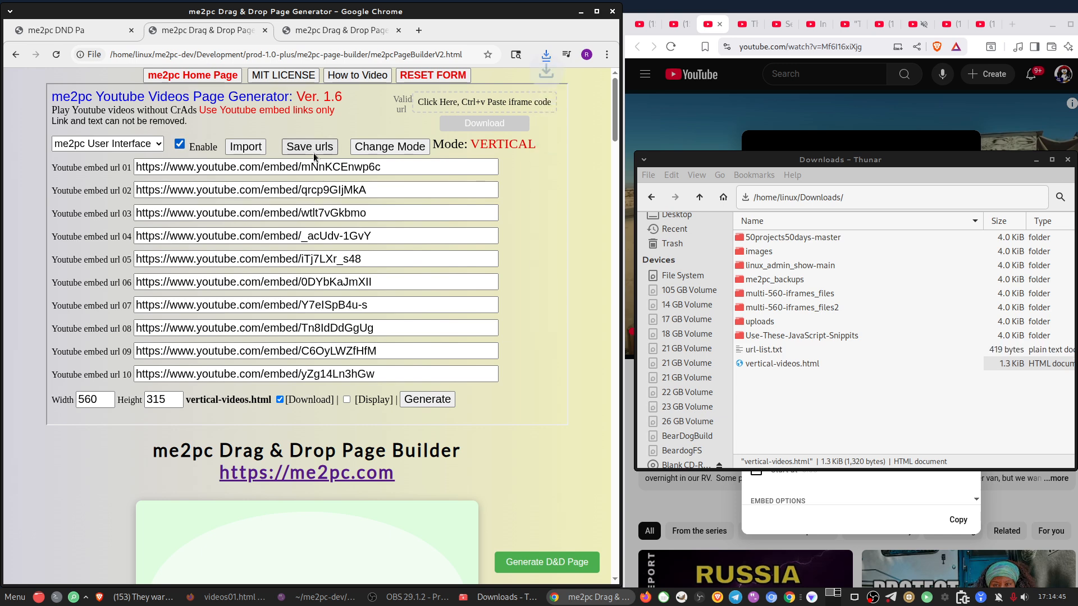
{"action": "left_click", "coordinate": [823, 245]}
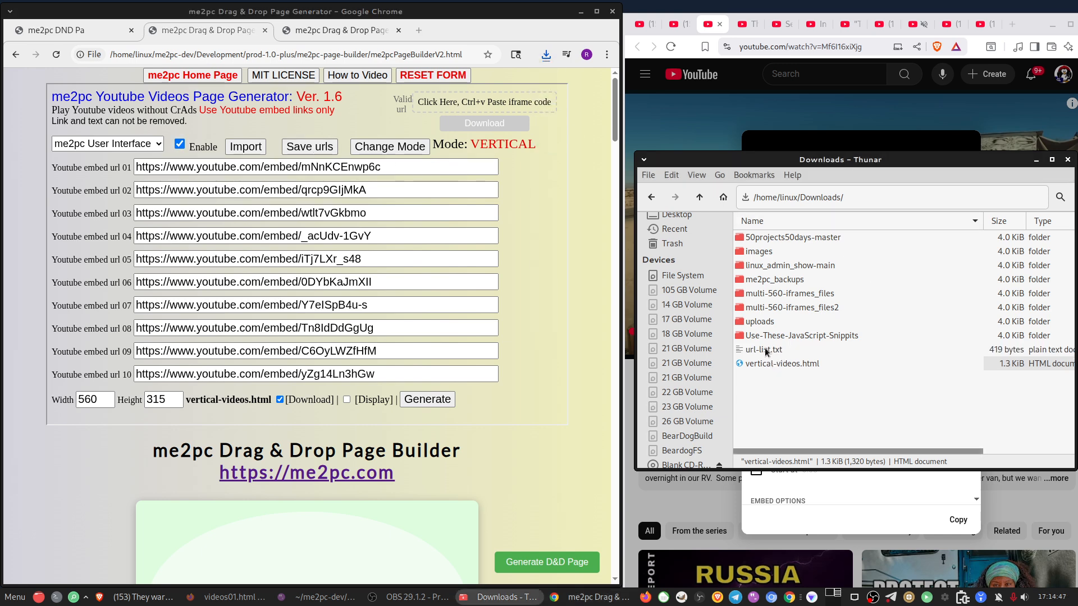
{"action": "right_click", "coordinate": [765, 352]}
{"action": "left_click", "coordinate": [783, 358]}
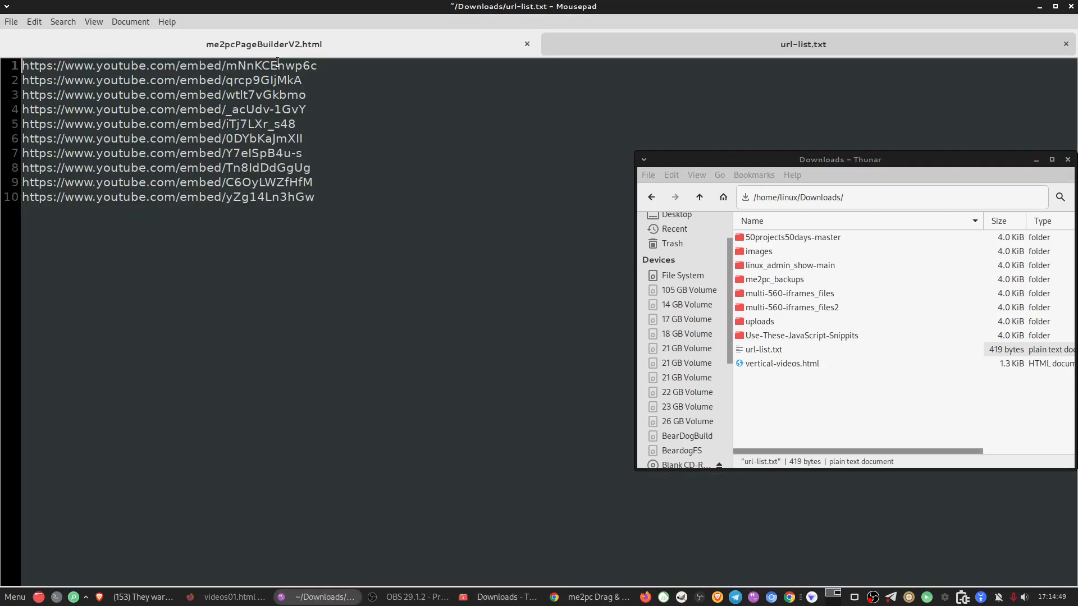
{"action": "left_click", "coordinate": [1066, 44]}
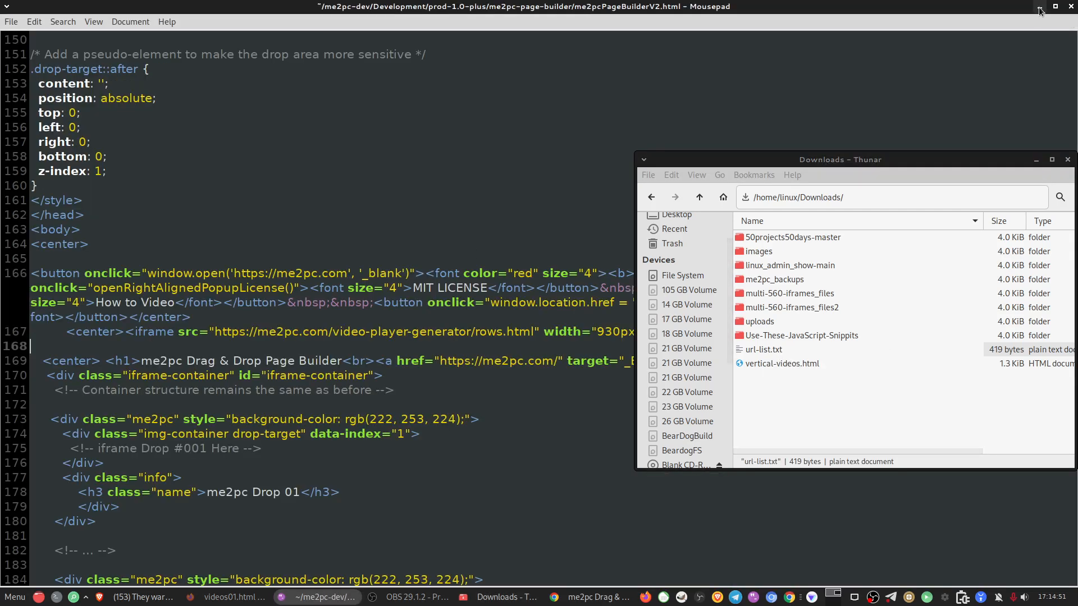
{"action": "left_click", "coordinate": [1040, 7]}
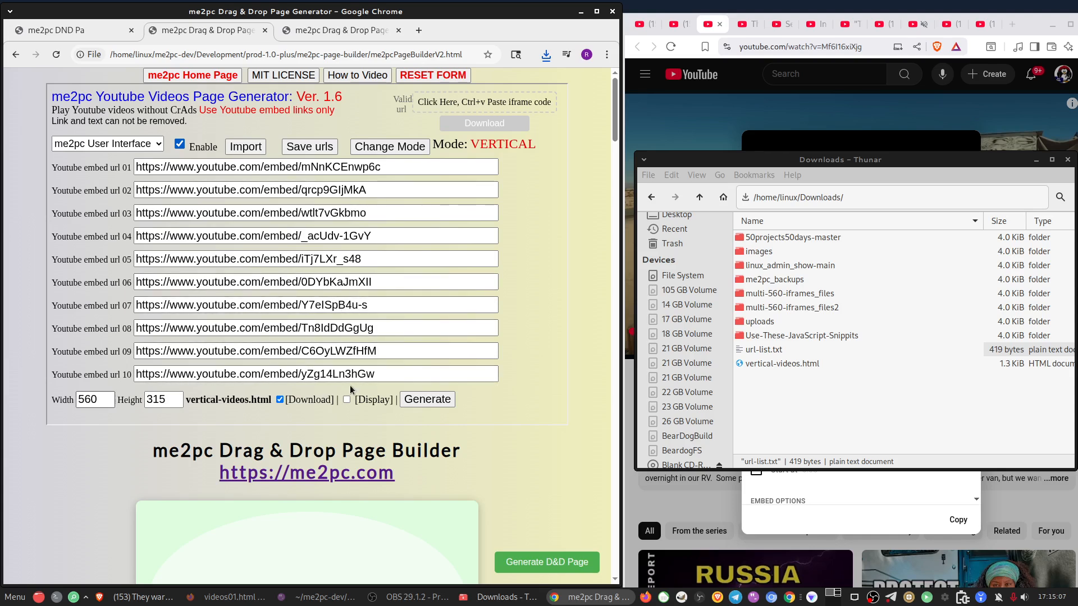
Reopen vertical-videos.html in Mousepad to review its iframe code, then close the file and minimize the editor.
{"action": "left_click", "coordinate": [280, 399]}
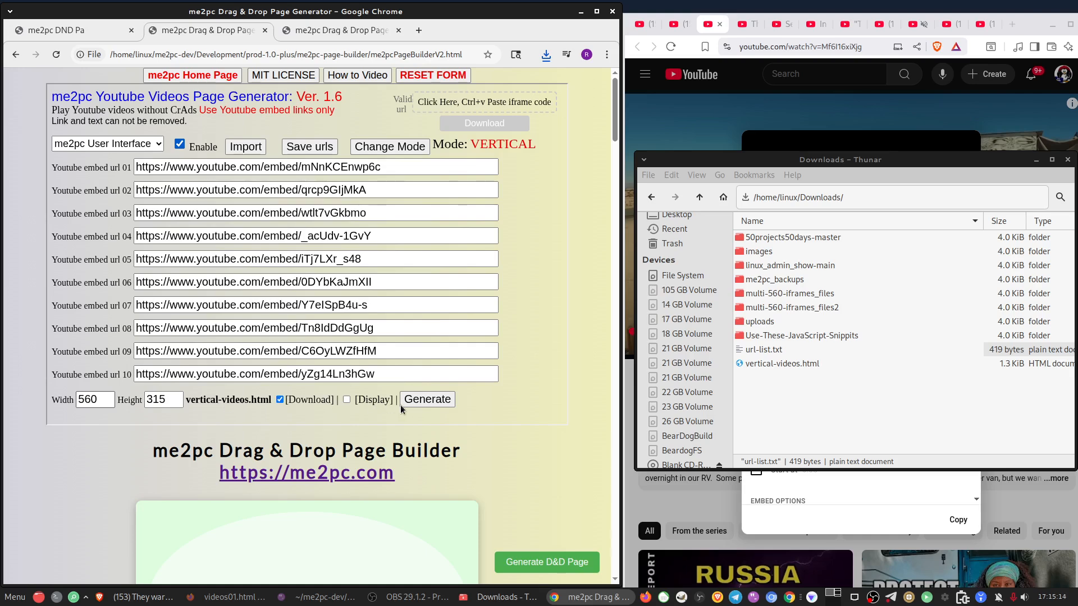
{"action": "right_click", "coordinate": [781, 363]}
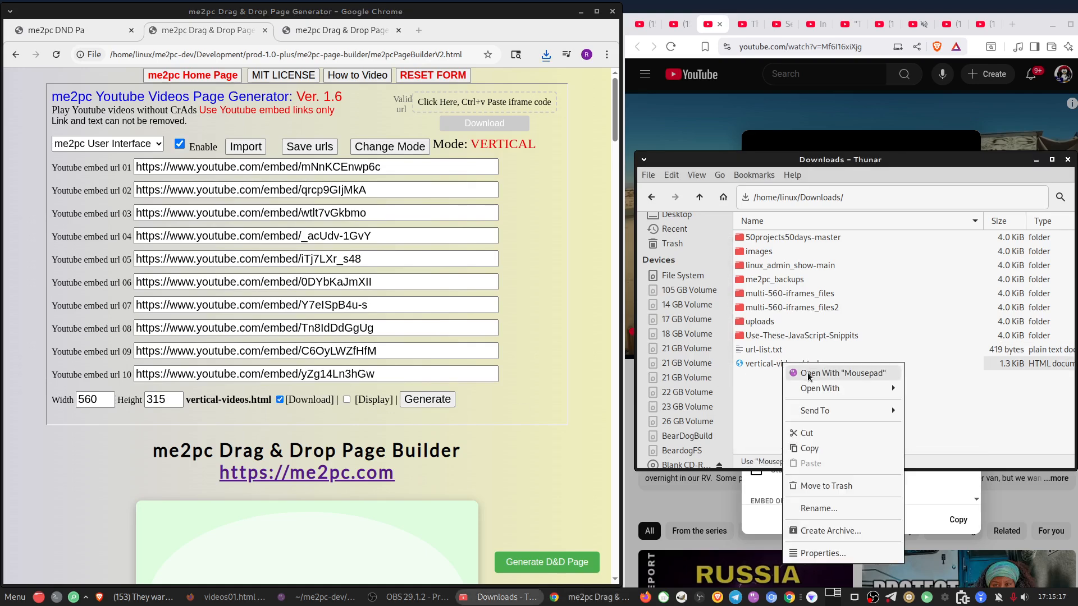
{"action": "left_click", "coordinate": [809, 375]}
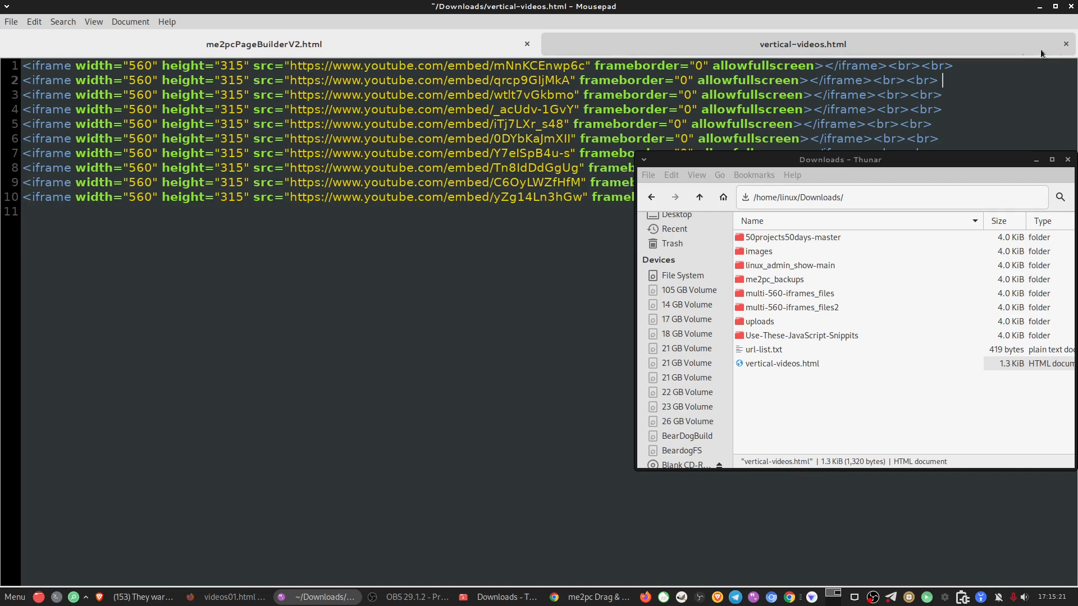
{"action": "left_click", "coordinate": [1065, 44]}
{"action": "left_click", "coordinate": [1038, 7]}
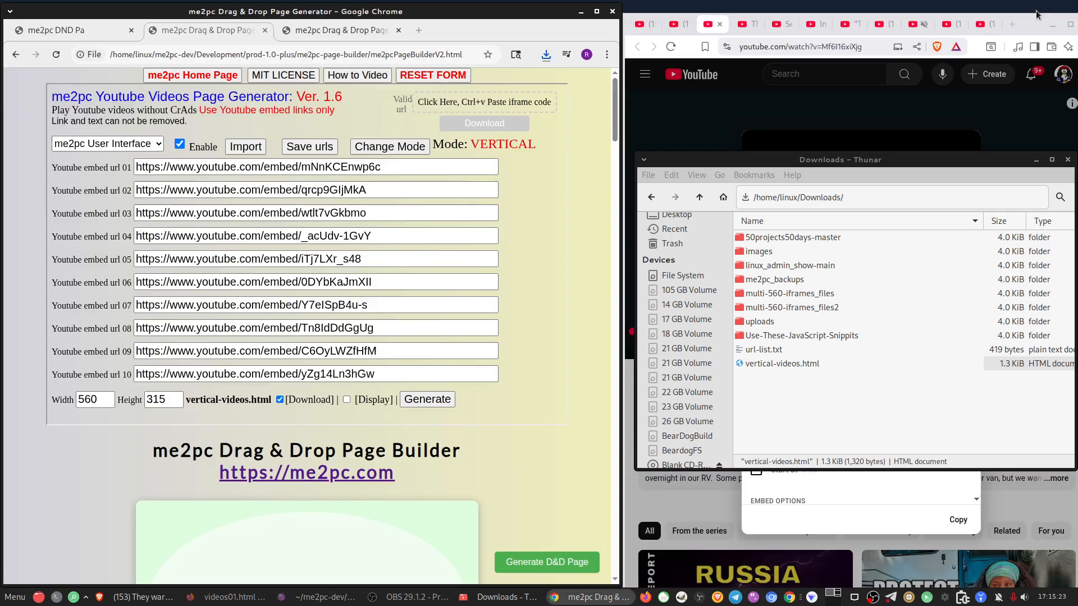
Save another copy of the generator's video URL list to the Downloads folder.
{"action": "left_click", "coordinate": [294, 148]}
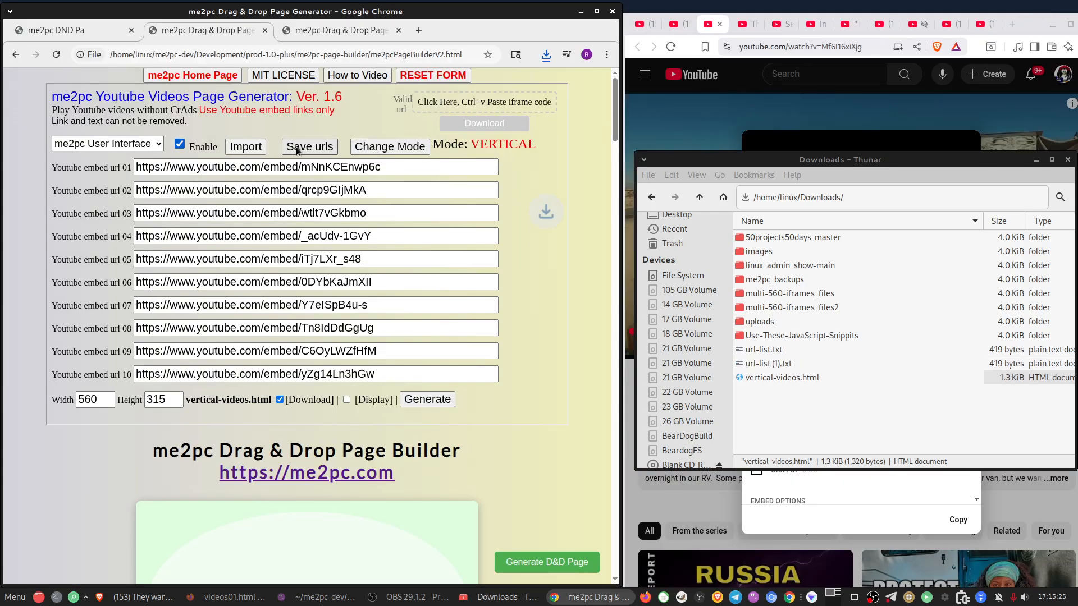
Open url-list (1).txt from Downloads in Mousepad to check the saved URLs, then close it and minimize the editor.
{"action": "left_click", "coordinate": [768, 364]}
{"action": "right_click", "coordinate": [768, 364]}
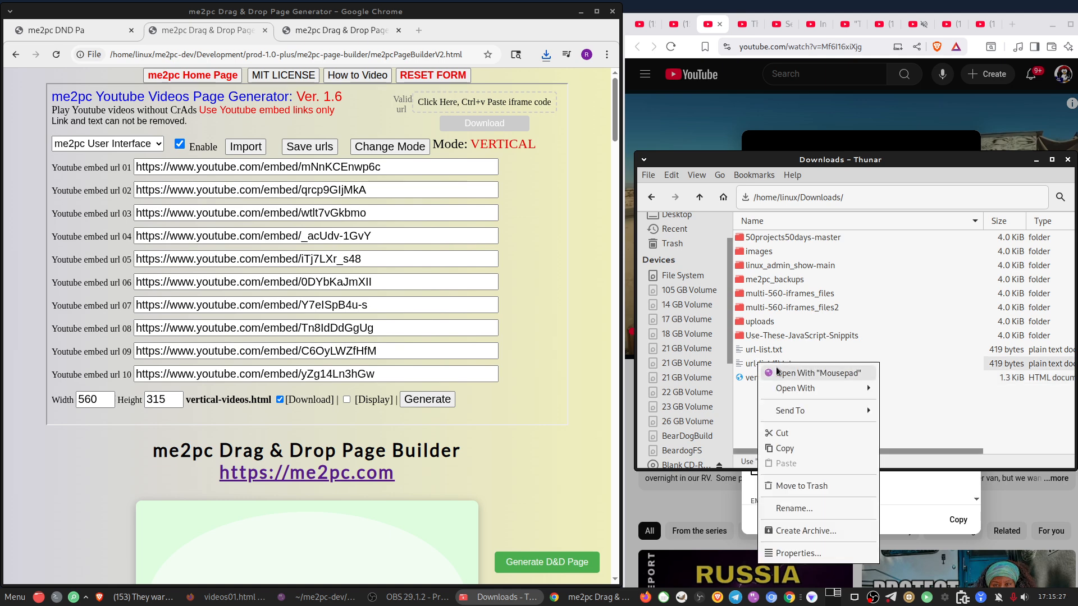
{"action": "left_click", "coordinate": [777, 372]}
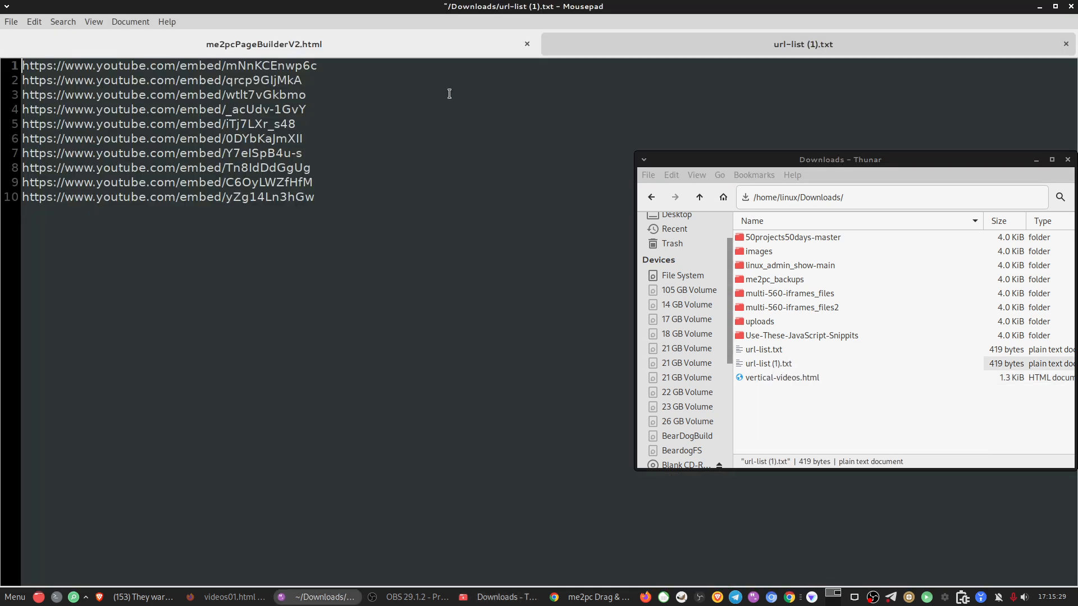
{"action": "left_click", "coordinate": [1066, 44]}
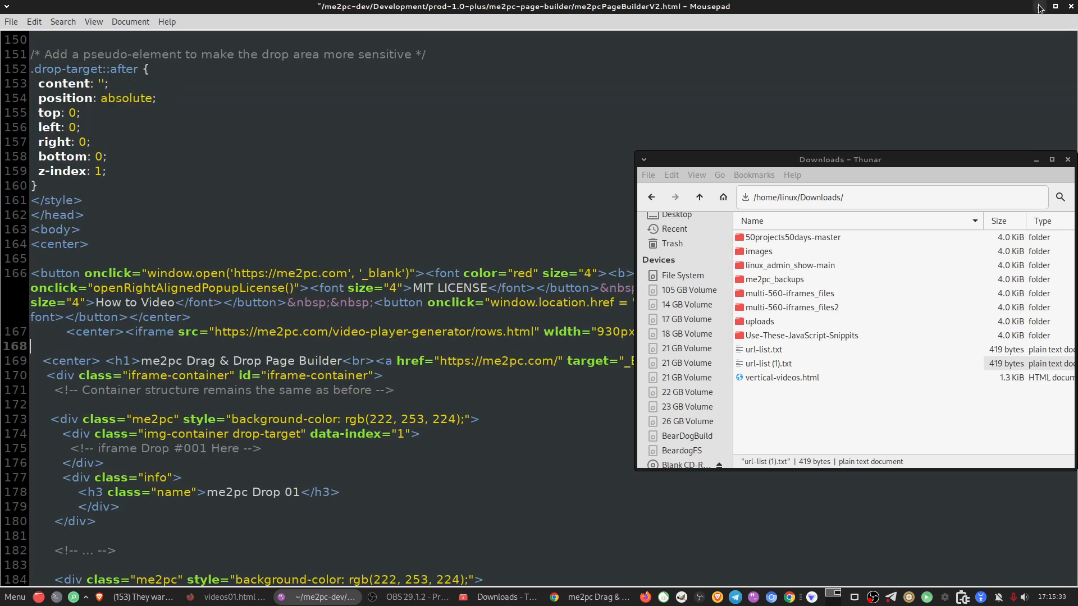
{"action": "left_click", "coordinate": [1040, 6]}
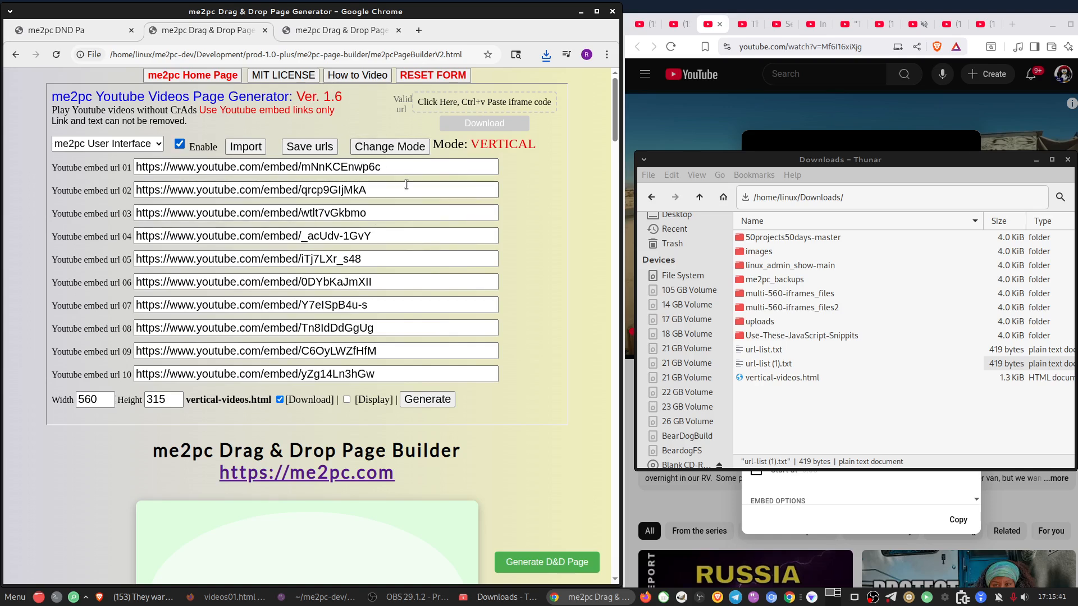
Go back in the generator page's history to return it to ROWS mode.
{"action": "right_click", "coordinate": [501, 199]}
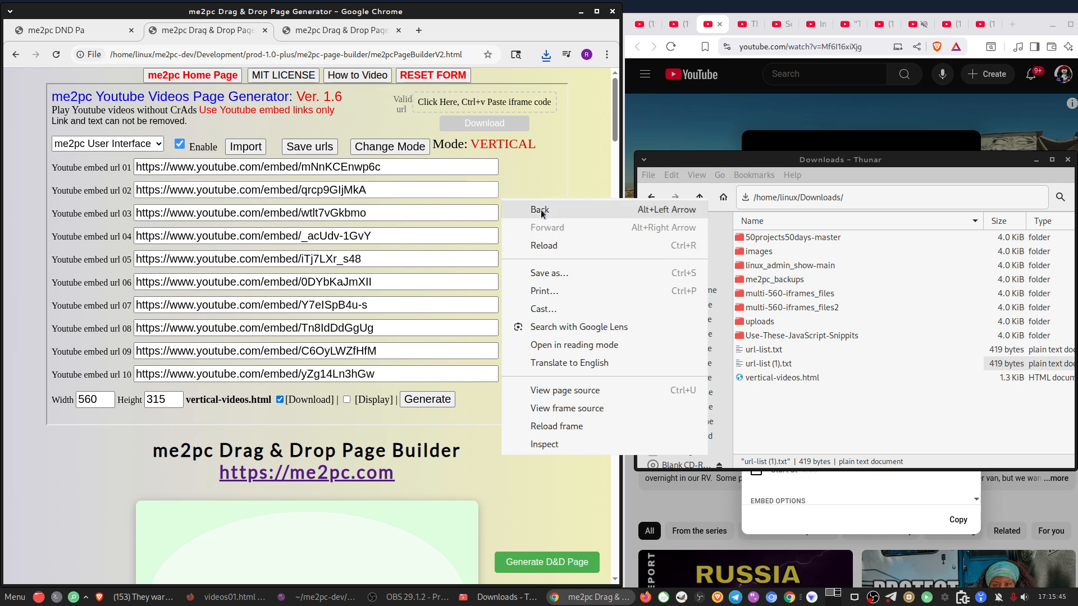
{"action": "left_click", "coordinate": [539, 210]}
{"action": "right_click", "coordinate": [518, 199]}
{"action": "left_click", "coordinate": [529, 171]}
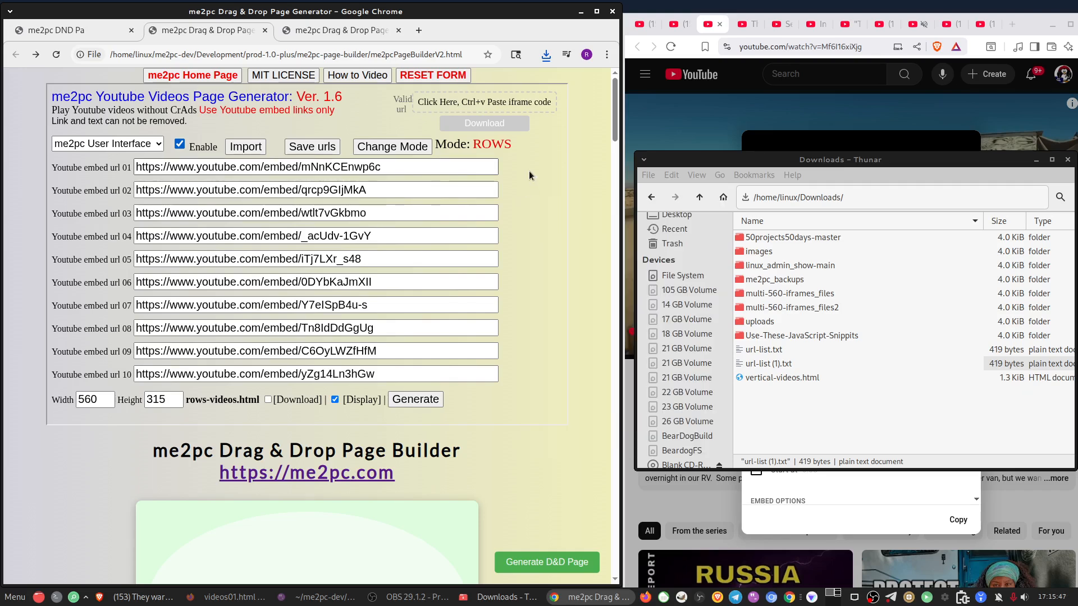
Minimize the file manager and drop the embed code of the "FIRST MY NEIGHBOR" YouTube video into the me2pc Drop 01 box.
{"action": "scroll", "coordinate": [429, 338], "scroll_direction": "down", "scroll_amount": 2}
{"action": "scroll", "coordinate": [433, 335], "scroll_direction": "down", "scroll_amount": 4}
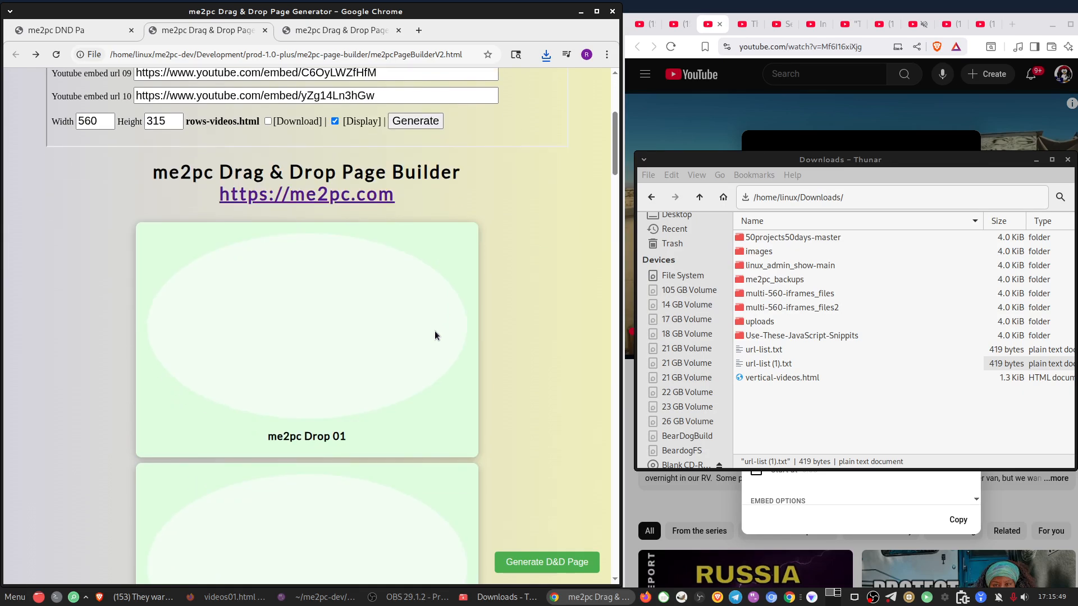
{"action": "scroll", "coordinate": [551, 299], "scroll_direction": "up", "scroll_amount": 2}
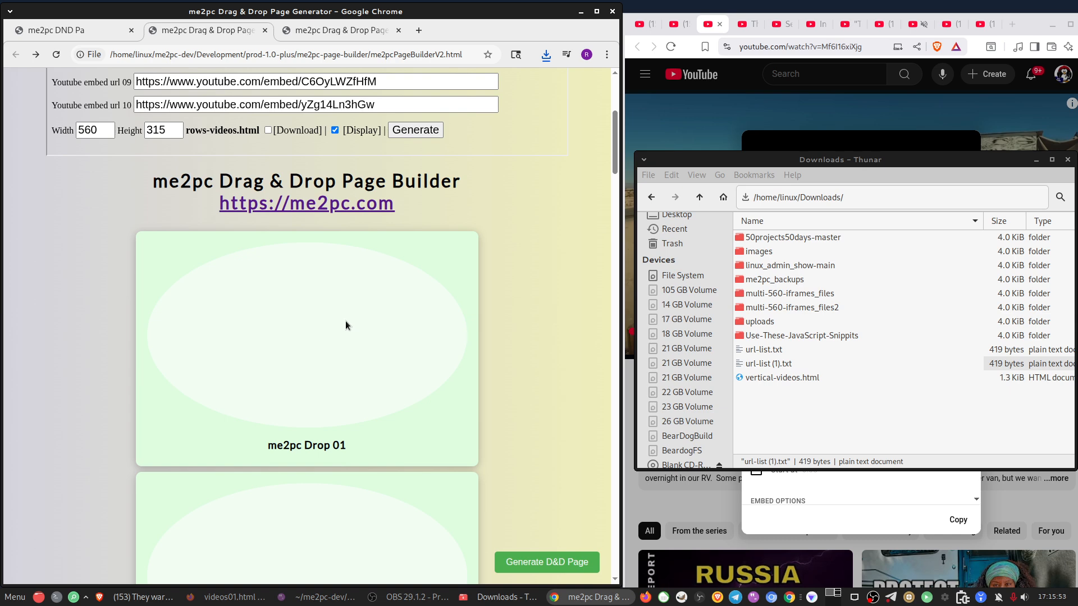
{"action": "left_click", "coordinate": [735, 203]}
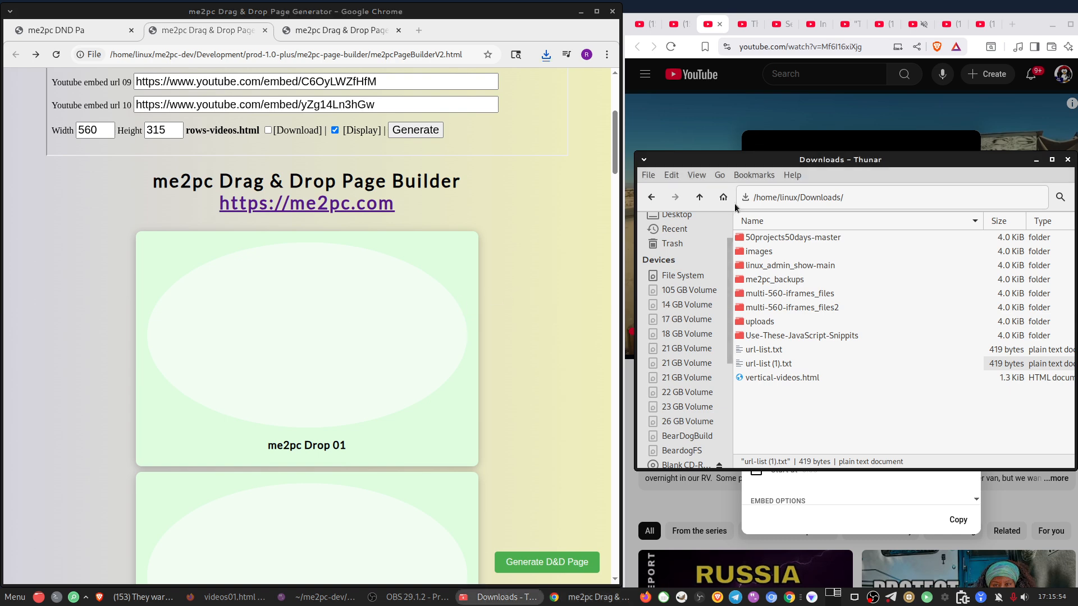
{"action": "left_click", "coordinate": [1036, 159]}
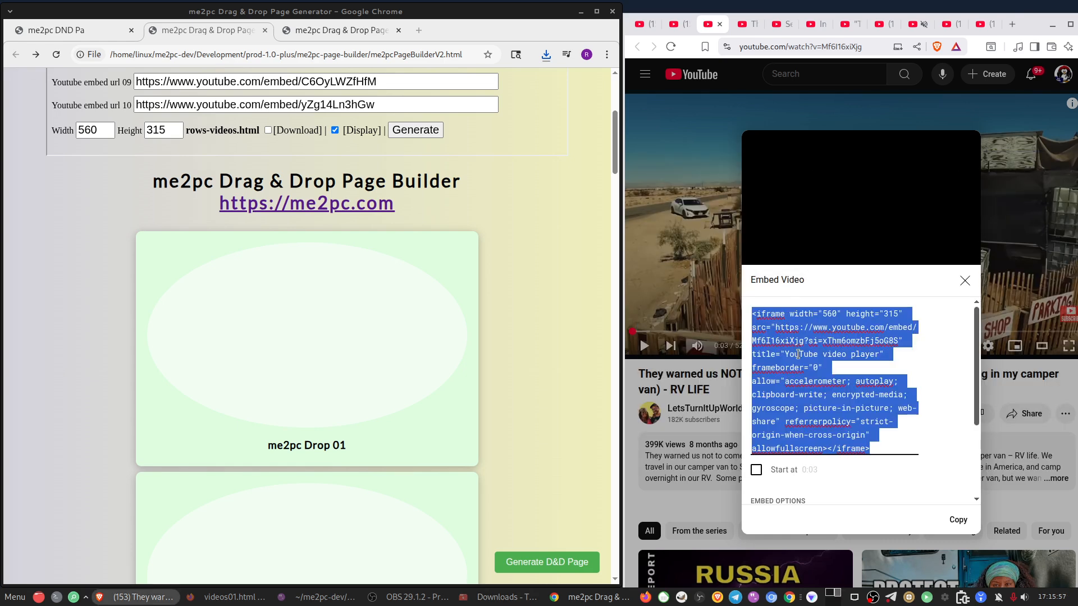
{"action": "left_click", "coordinate": [679, 29]}
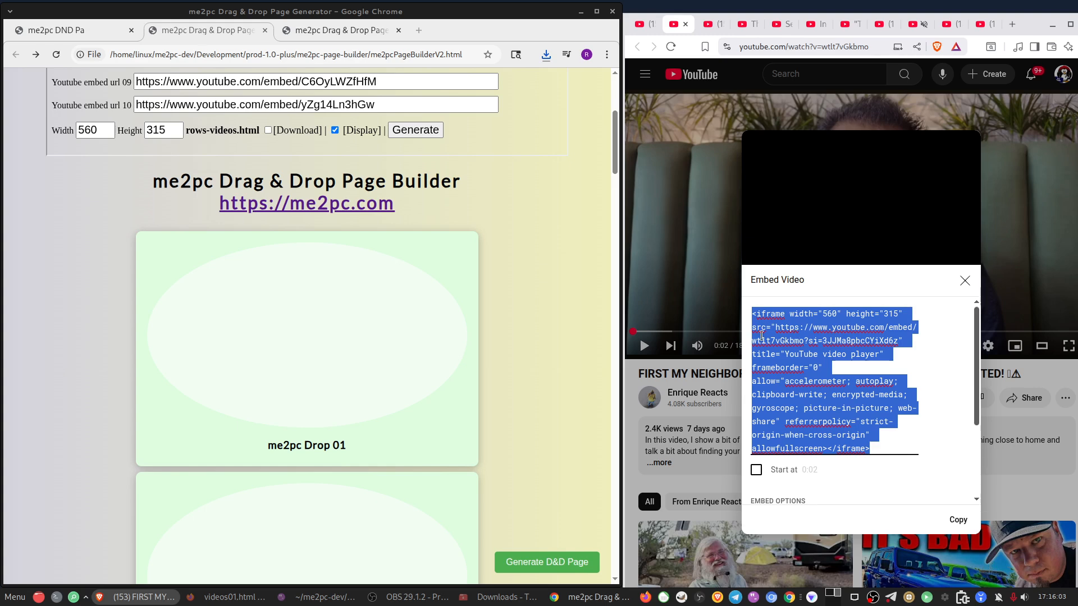
{"action": "left_click", "coordinate": [284, 357]}
{"action": "left_click_drag", "start_coordinate": [808, 351], "coordinate": [315, 347]}
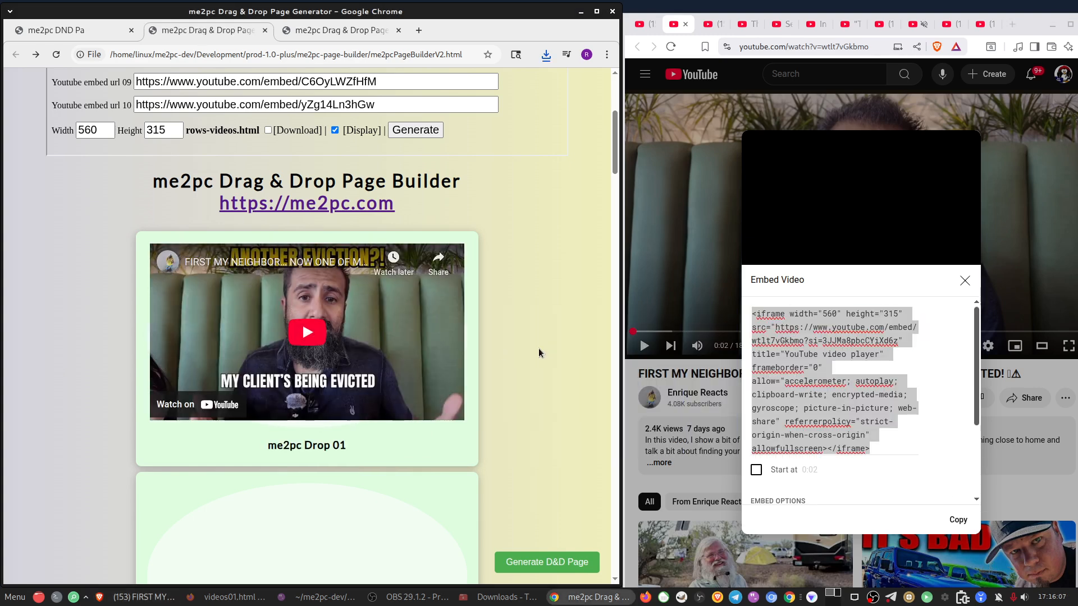
Drop the embed code of the "They warned us NOT to come here" video into the me2pc Drop 02 box.
{"action": "scroll", "coordinate": [548, 352], "scroll_direction": "down", "scroll_amount": 2}
{"action": "scroll", "coordinate": [550, 354], "scroll_direction": "down", "scroll_amount": 2}
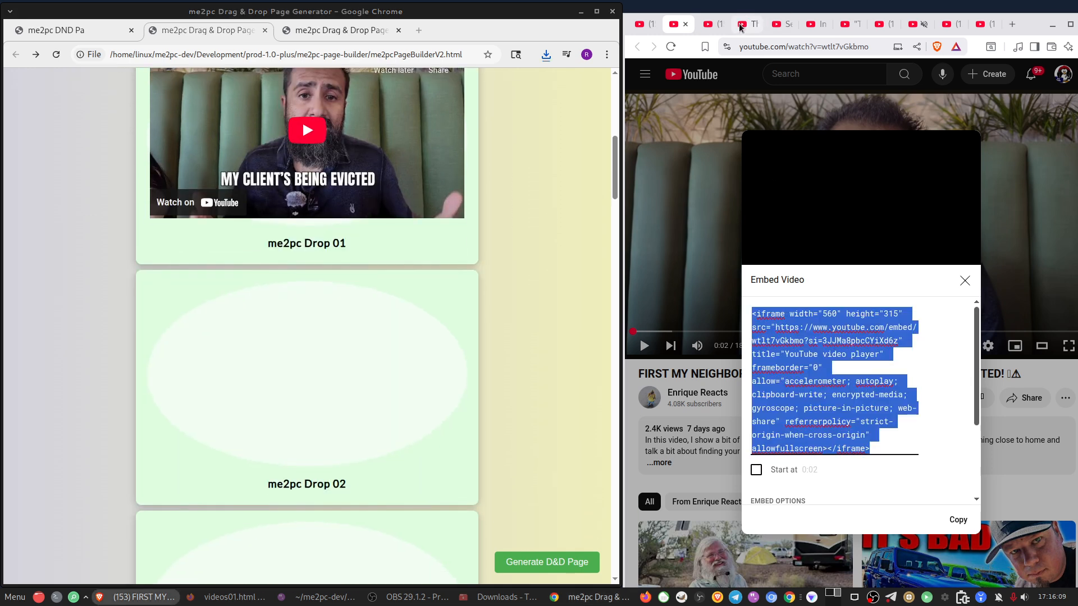
{"action": "left_click", "coordinate": [707, 21]}
{"action": "left_click_drag", "start_coordinate": [830, 353], "coordinate": [321, 335]}
{"action": "left_click", "coordinate": [720, 349]}
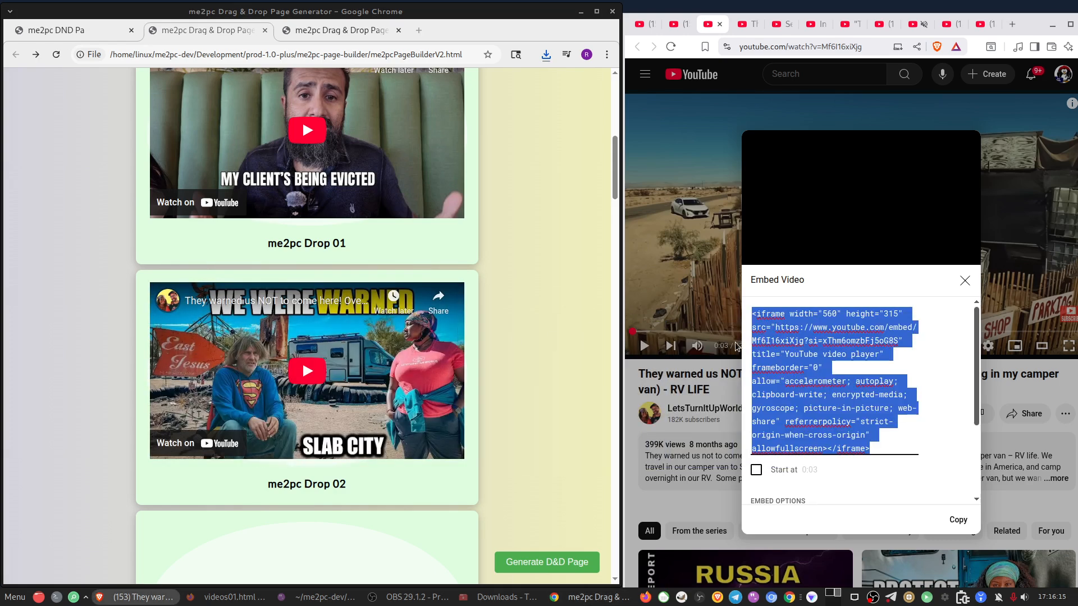
{"action": "left_click", "coordinate": [523, 436]}
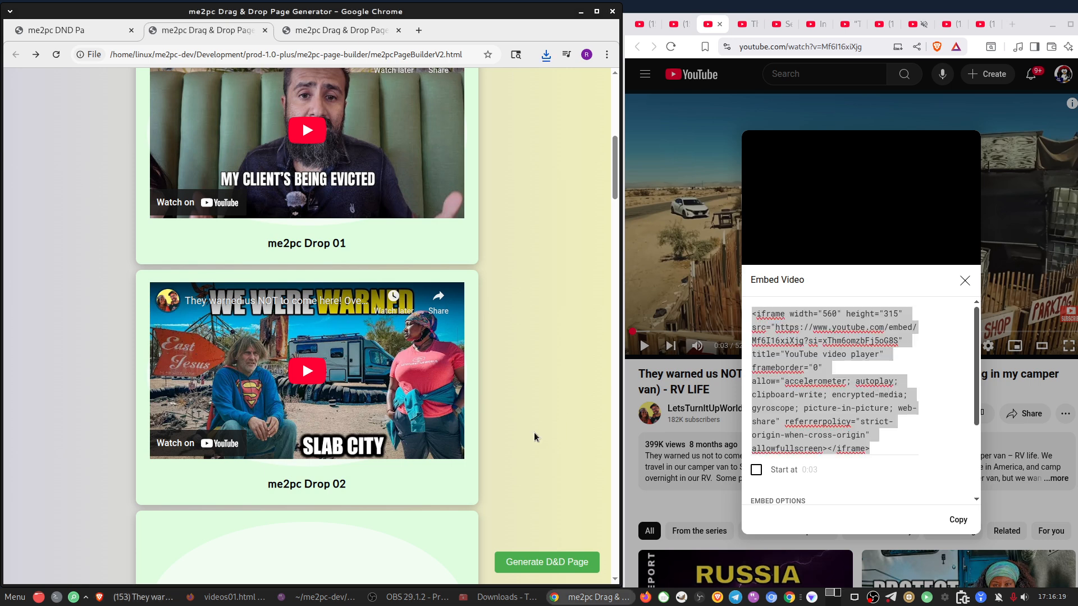
{"action": "key", "text": "ctrl+p"}
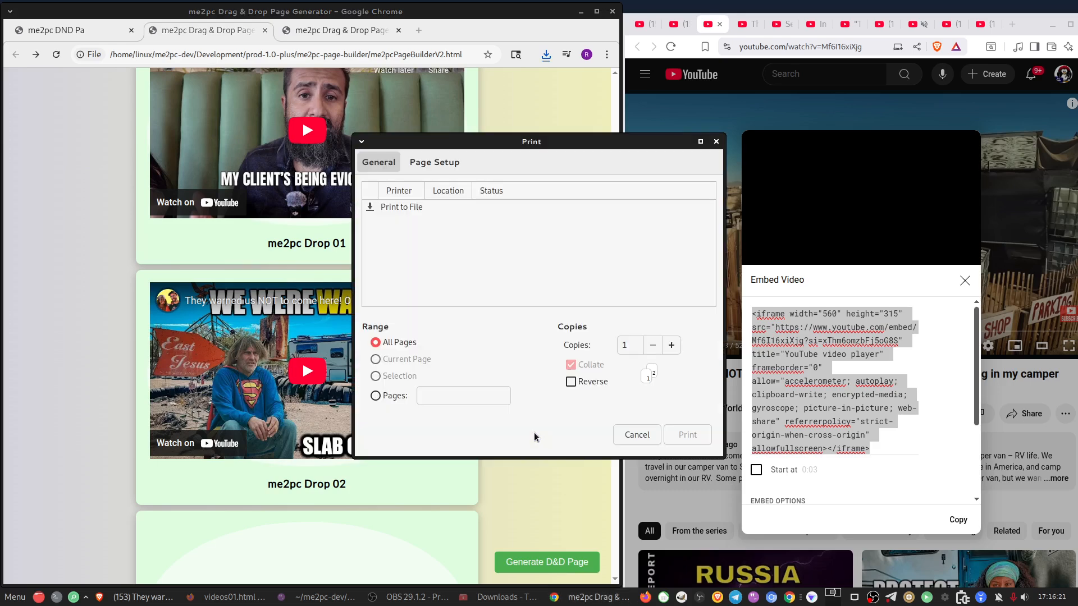
{"action": "left_click", "coordinate": [637, 435]}
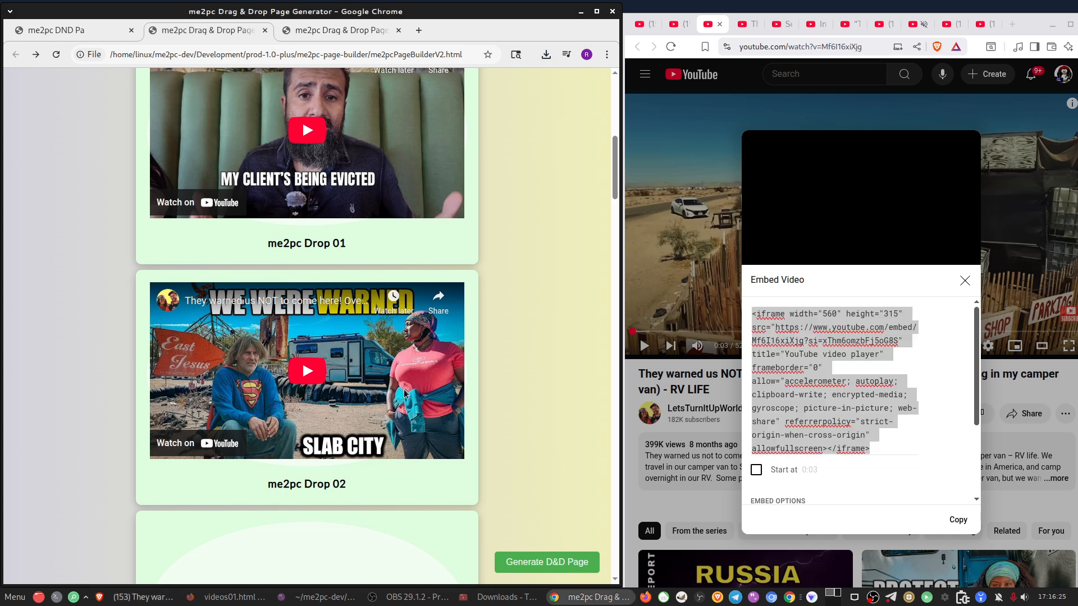
{"action": "left_click", "coordinate": [796, 374]}
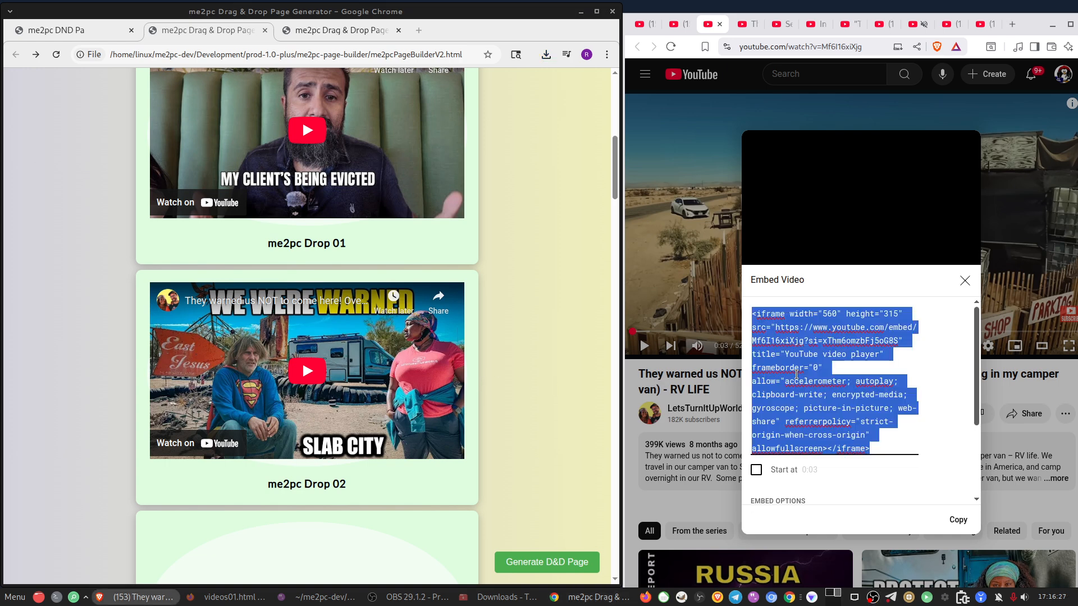
Bring up the embed code of the YouTube video "They're Not Telling THE TRUTH About JEEP, So I Have To" through its sharing options.
{"action": "left_click", "coordinate": [748, 24]}
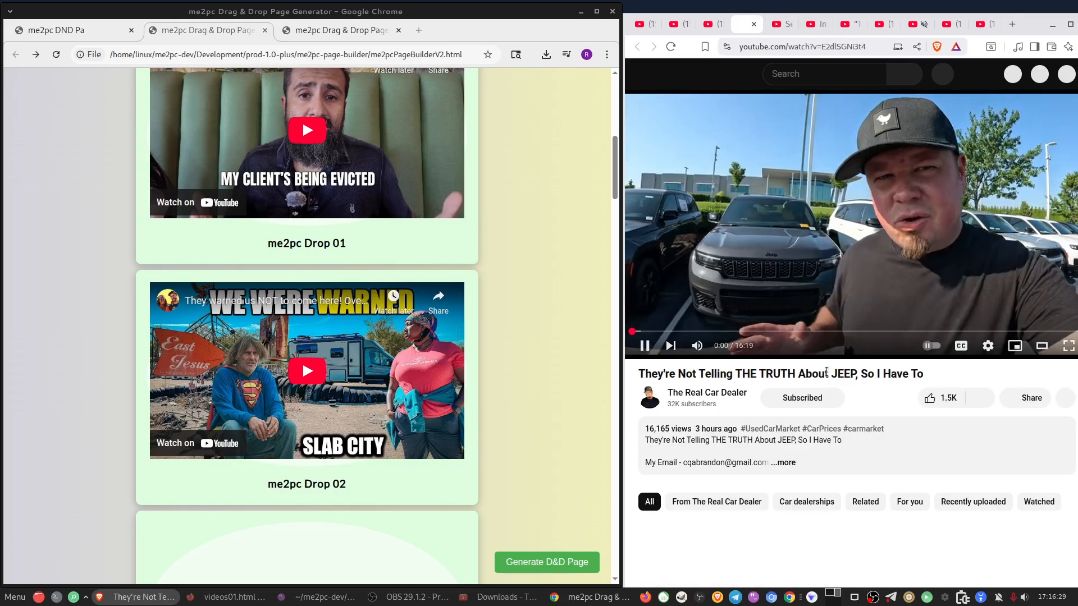
{"action": "left_click", "coordinate": [1032, 398]}
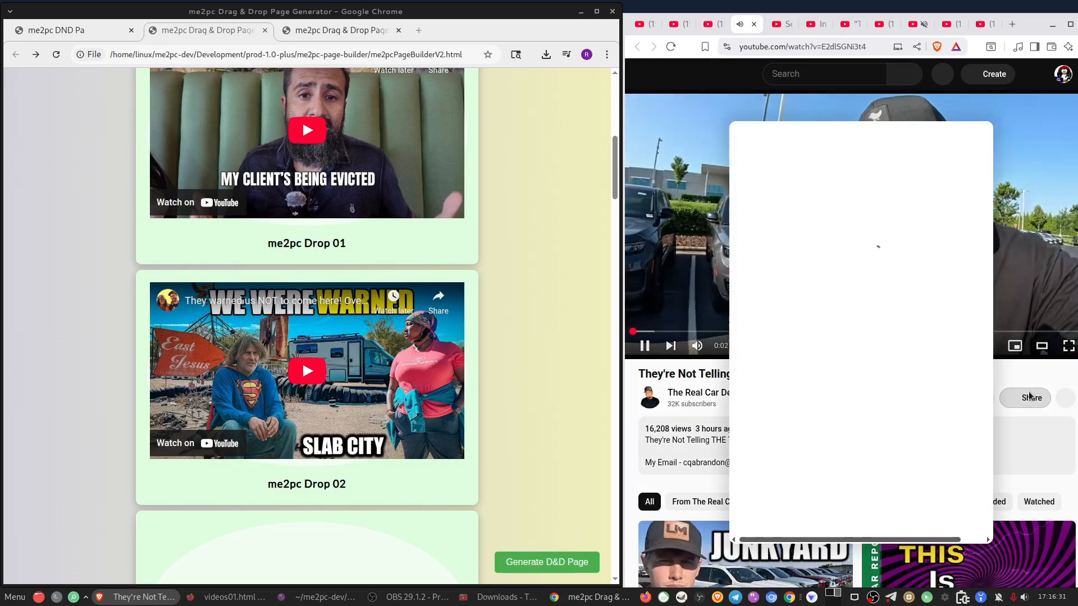
{"action": "left_click", "coordinate": [763, 325]}
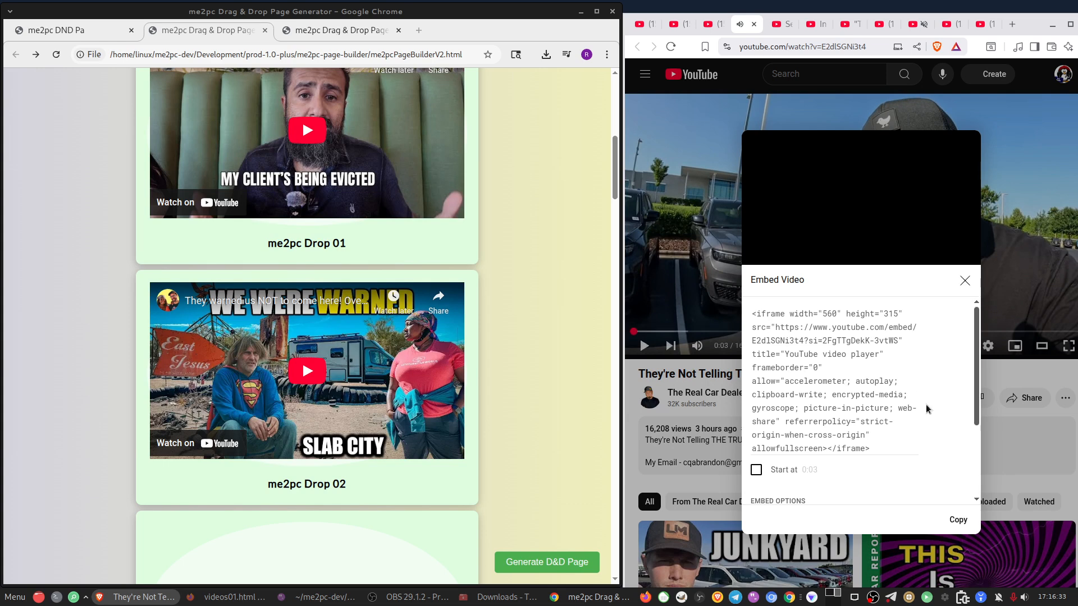
{"action": "left_click", "coordinate": [880, 432]}
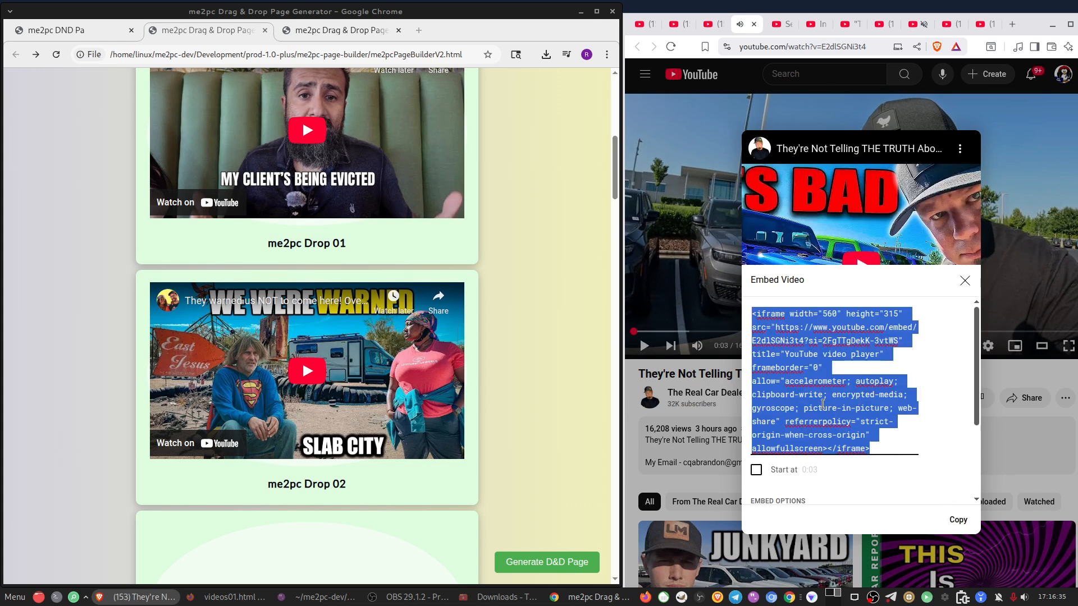
Drop the Jeep video's complete iframe code into the me2pc Drop 03 box.
{"action": "left_click", "coordinate": [823, 404]}
{"action": "scroll", "coordinate": [507, 435], "scroll_direction": "down", "scroll_amount": 5}
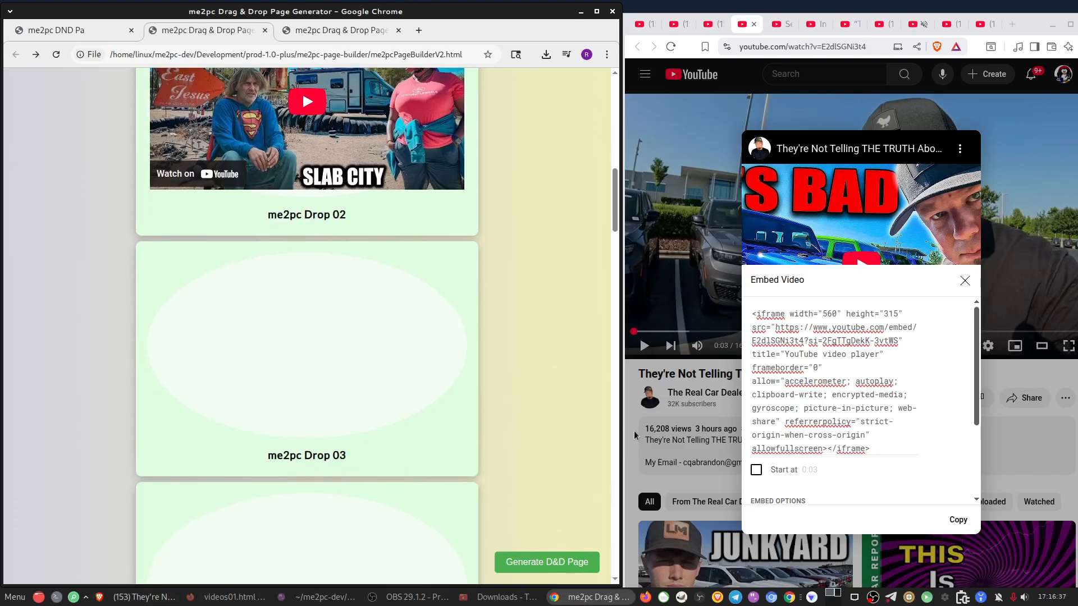
{"action": "left_click", "coordinate": [811, 393]}
{"action": "left_click_drag", "start_coordinate": [812, 392], "coordinate": [383, 357]}
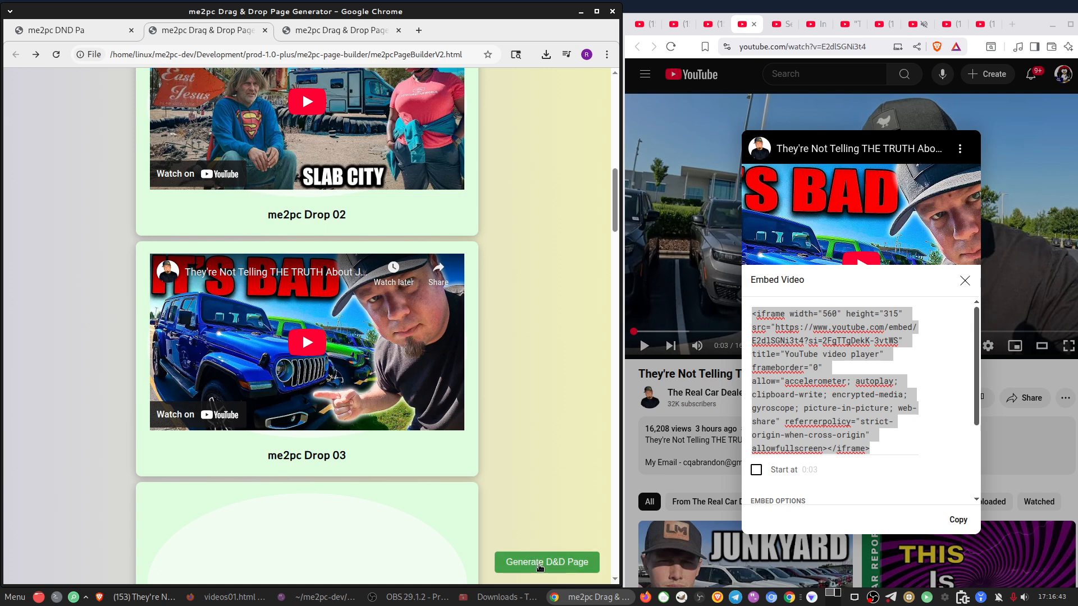
Generate the D&D page and open the downloaded generated-content.html in Google Chrome from the Downloads folder.
{"action": "left_click", "coordinate": [540, 564]}
{"action": "left_click", "coordinate": [546, 55]}
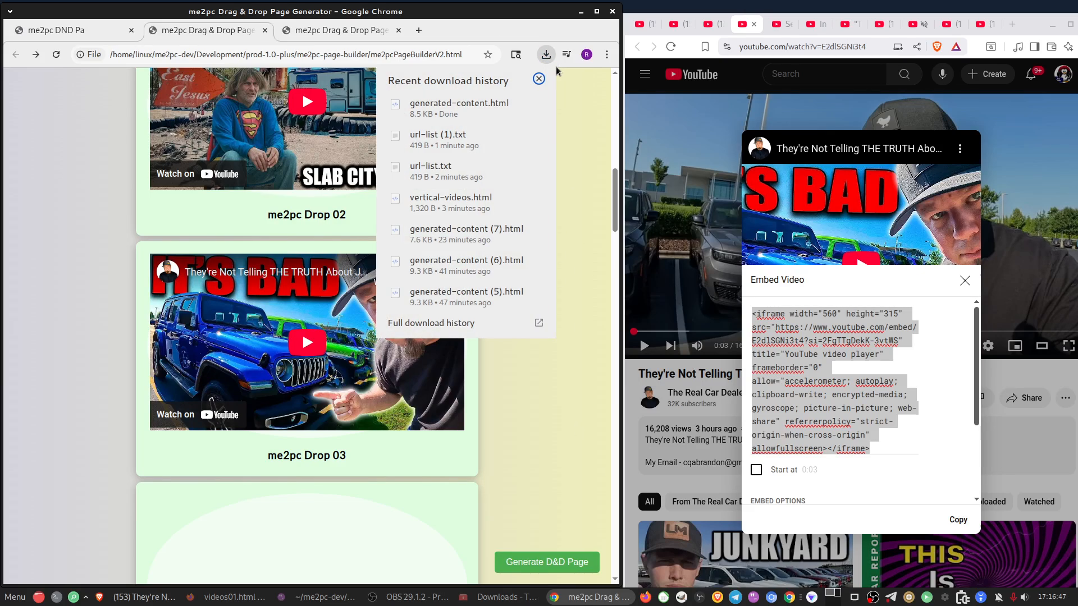
{"action": "left_click", "coordinate": [517, 105]}
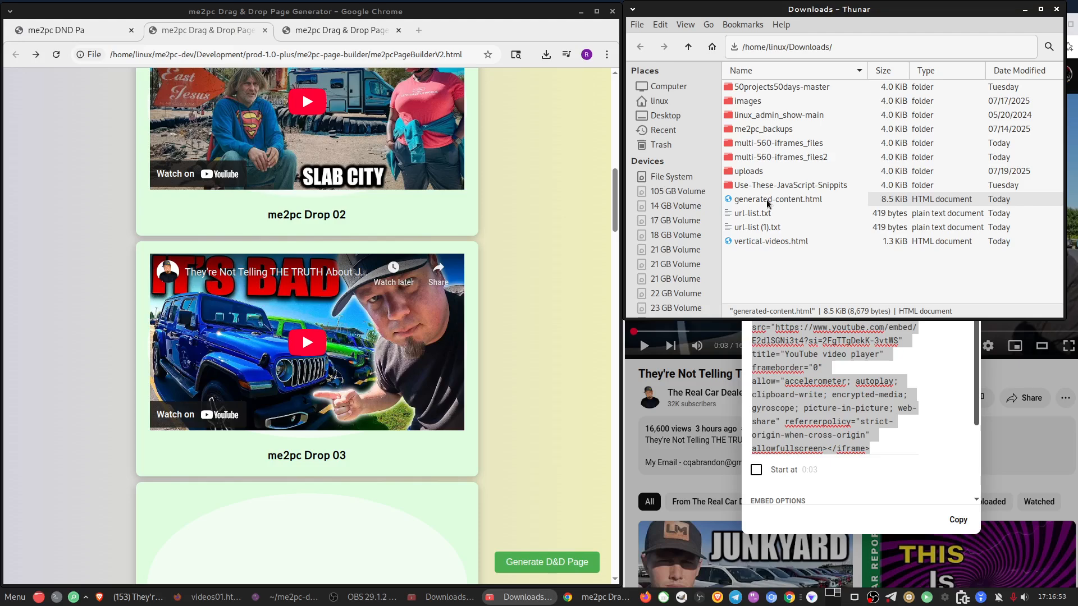
{"action": "right_click", "coordinate": [767, 203]}
{"action": "mouse_move", "coordinate": [818, 228]}
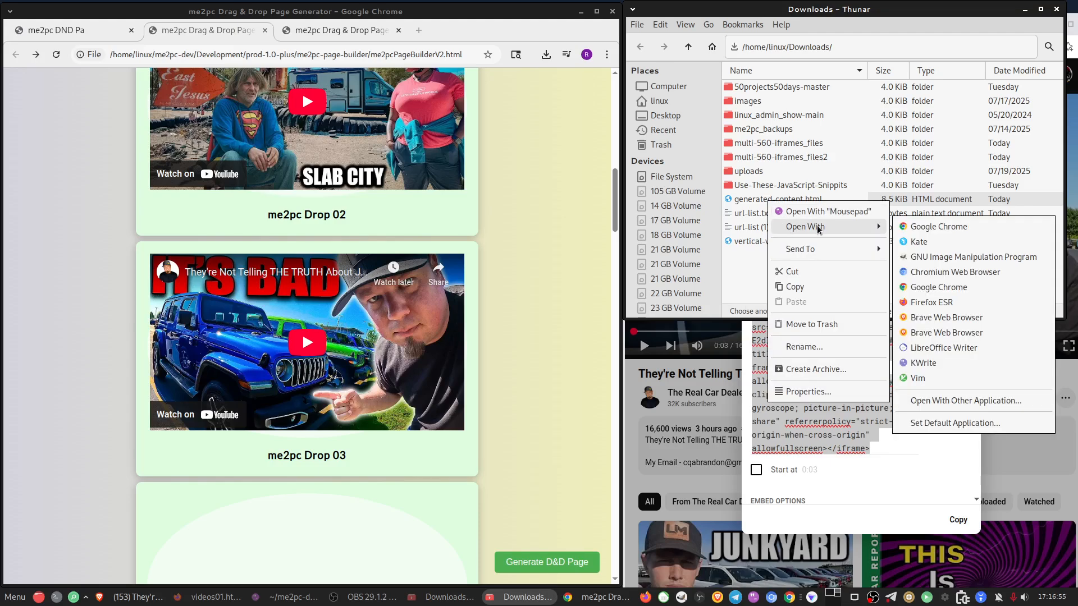
{"action": "left_click", "coordinate": [935, 225]}
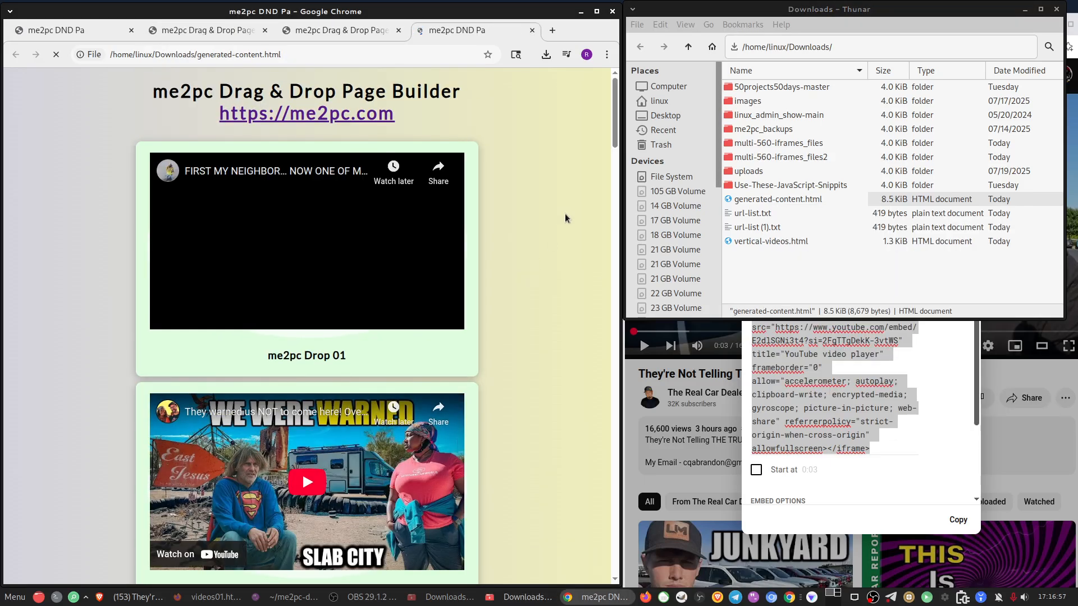
Compare the generated page with the online index2.html builder and the local me2pcPageBuilderV2.html page.
{"action": "left_click_drag", "start_coordinate": [615, 112], "coordinate": [574, 78]}
{"action": "left_click", "coordinate": [347, 34]}
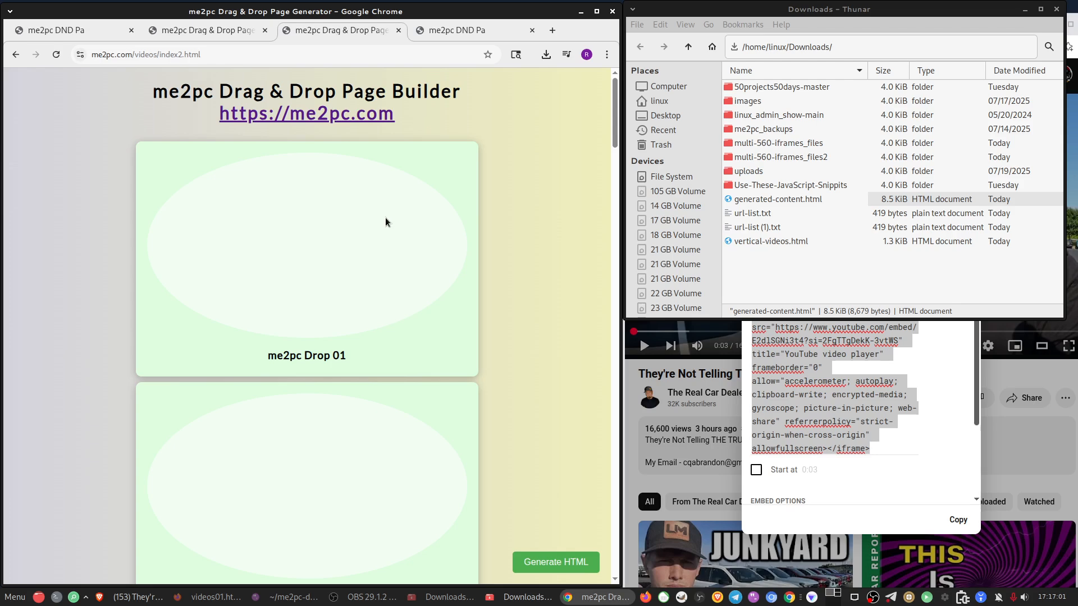
{"action": "left_click", "coordinate": [201, 36]}
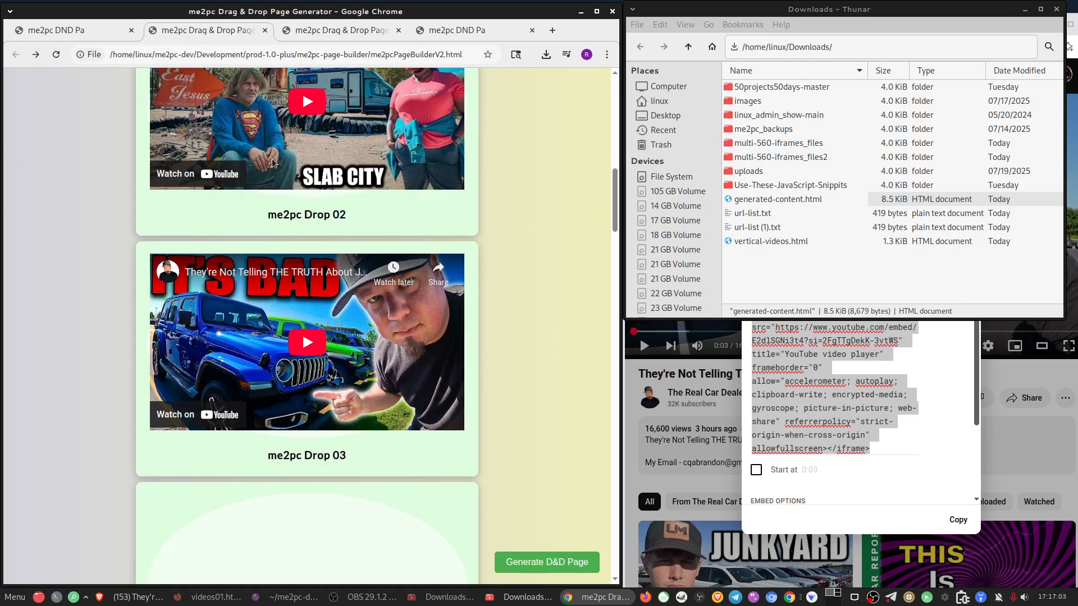
{"action": "scroll", "coordinate": [337, 299], "scroll_direction": "up", "scroll_amount": 8}
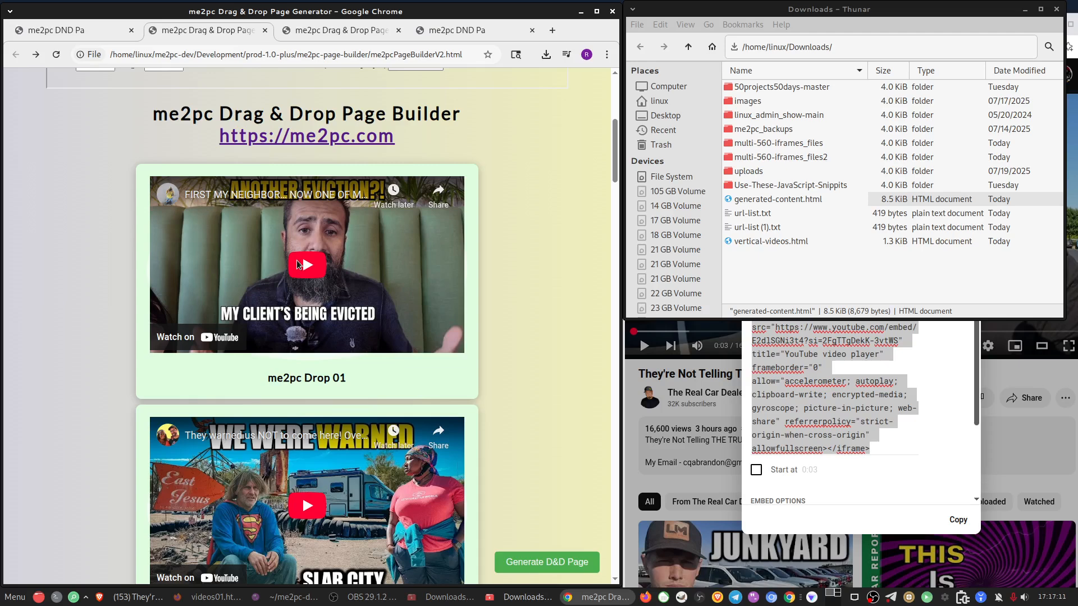
{"action": "left_click", "coordinate": [450, 32]}
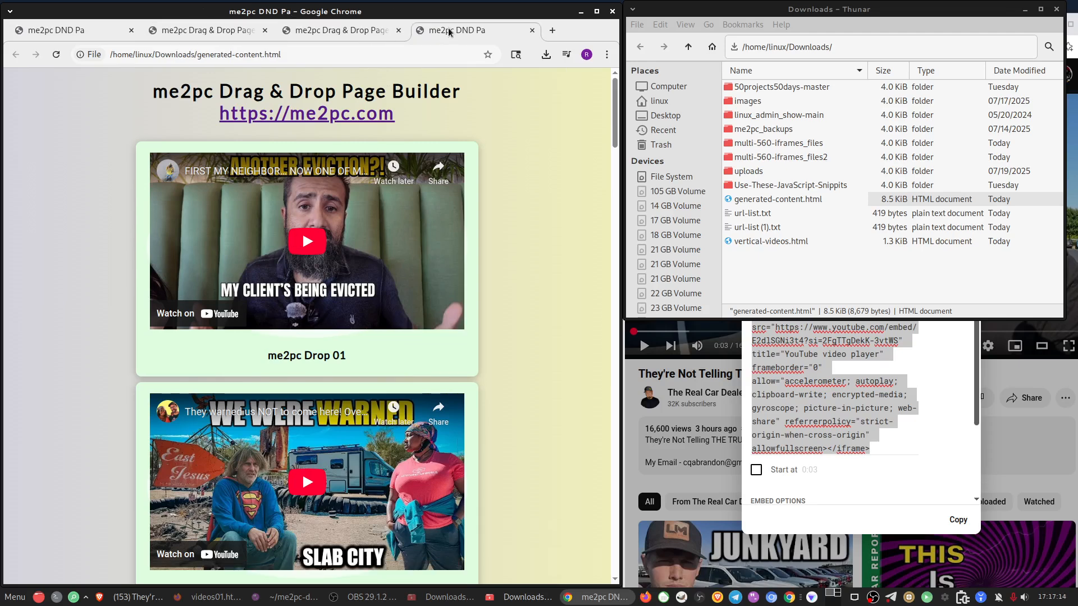
Play the me2pc Drop 01 video on the generated page in full screen, then exit full screen and pause it.
{"action": "left_click", "coordinate": [313, 238]}
{"action": "left_click", "coordinate": [452, 316]}
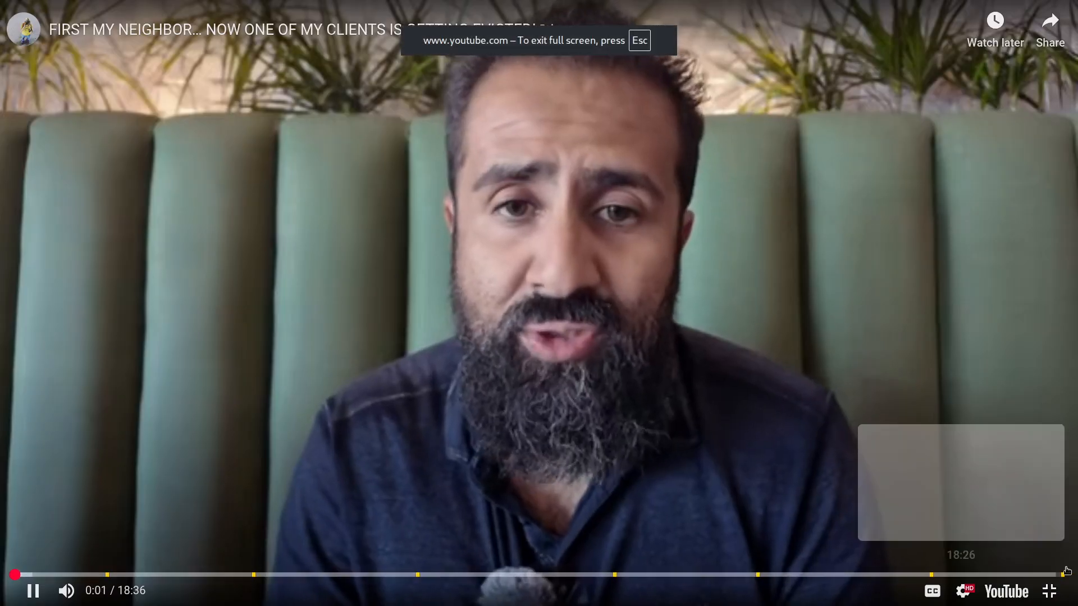
{"action": "left_click", "coordinate": [1049, 591]}
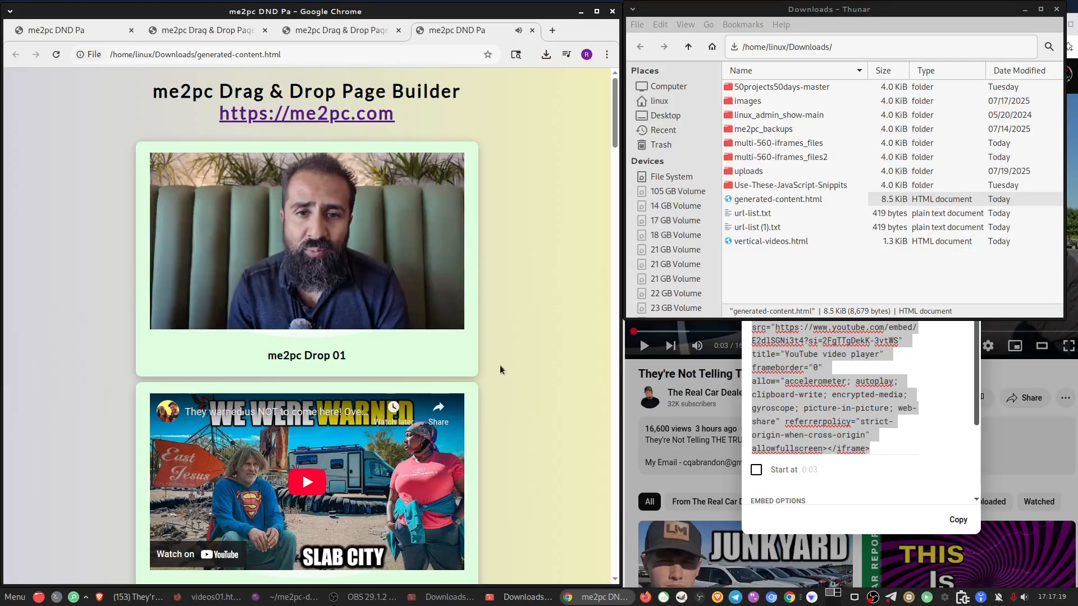
{"action": "left_click", "coordinate": [171, 323]}
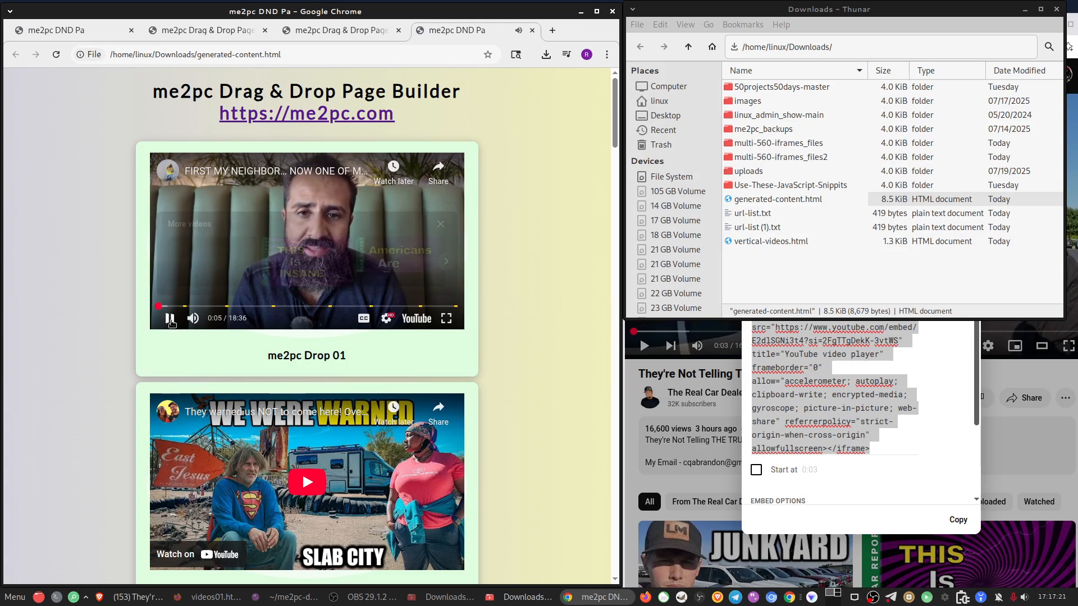
Switch to Brave and look through the open YouTube tabs for another video to embed.
{"action": "left_click", "coordinate": [440, 224]}
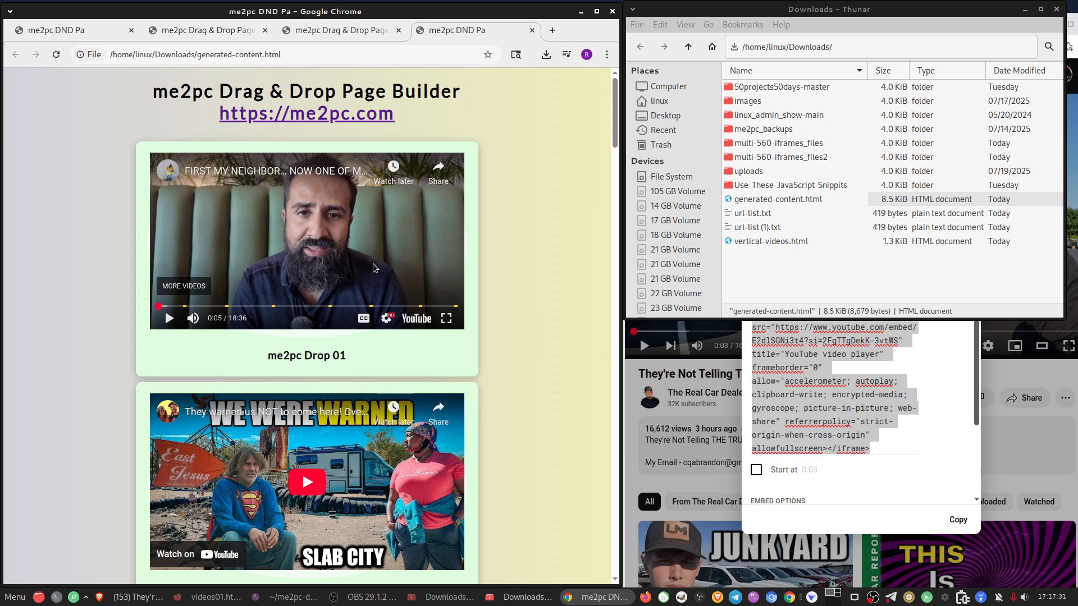
{"action": "left_click", "coordinate": [724, 256]}
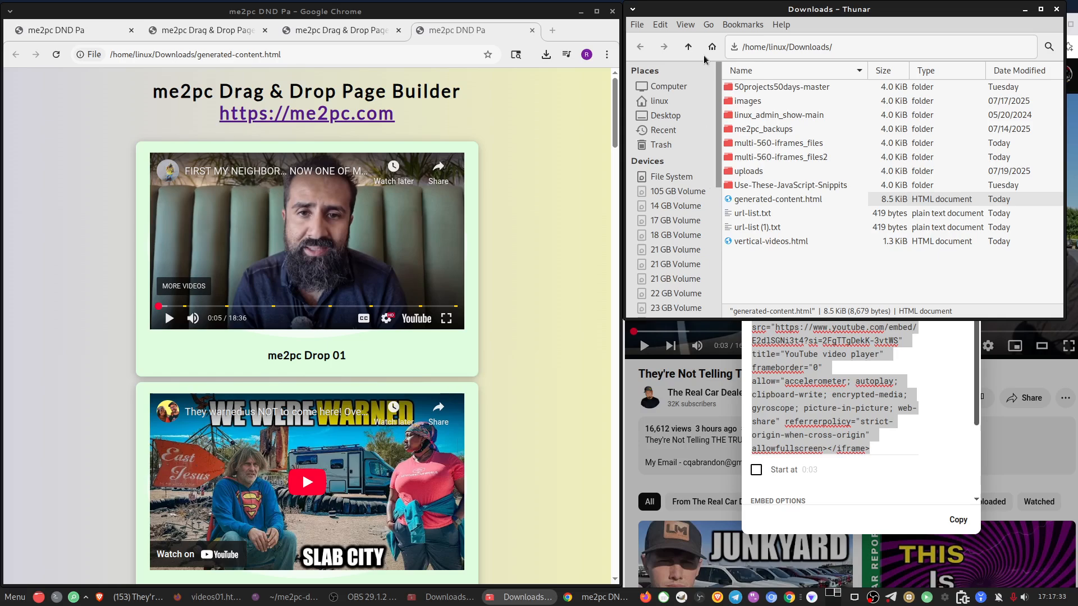
{"action": "left_click", "coordinate": [1013, 385]}
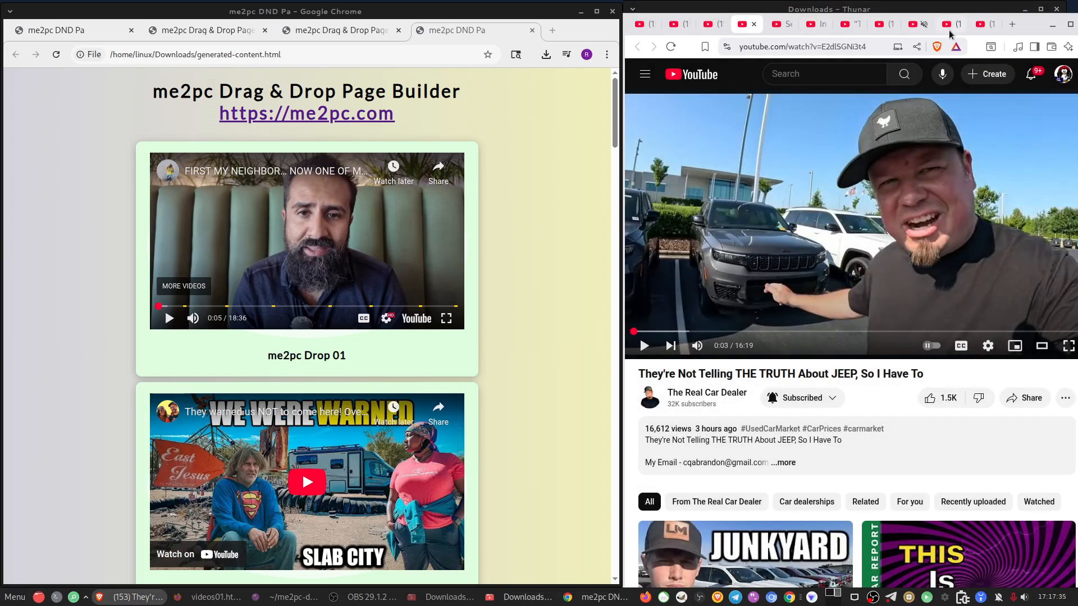
{"action": "left_click", "coordinate": [948, 25]}
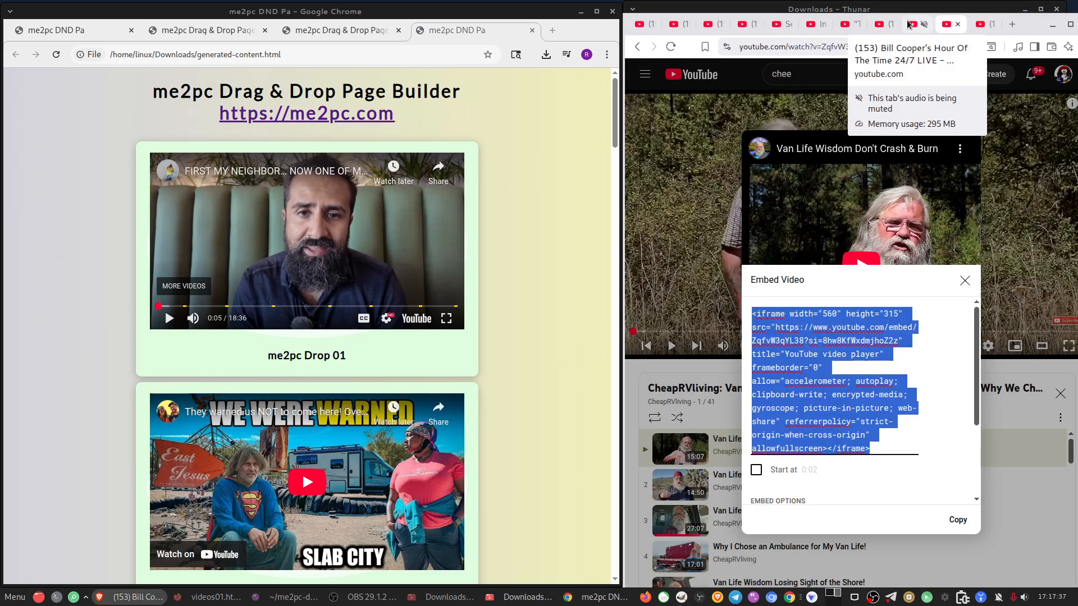
{"action": "left_click", "coordinate": [933, 28]}
{"action": "left_click", "coordinate": [984, 25]}
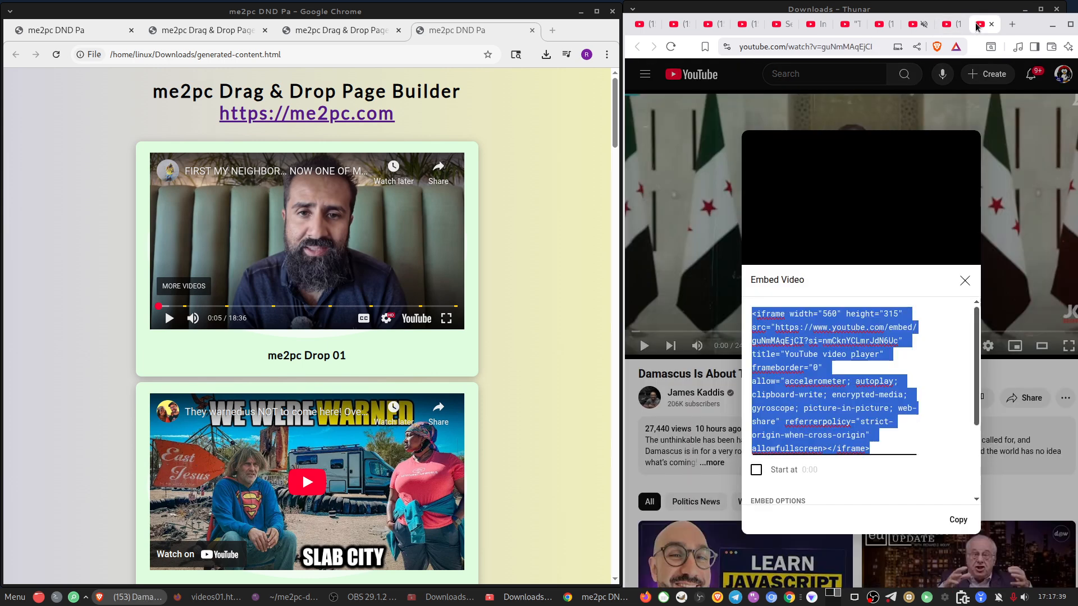
{"action": "left_click", "coordinate": [882, 24]}
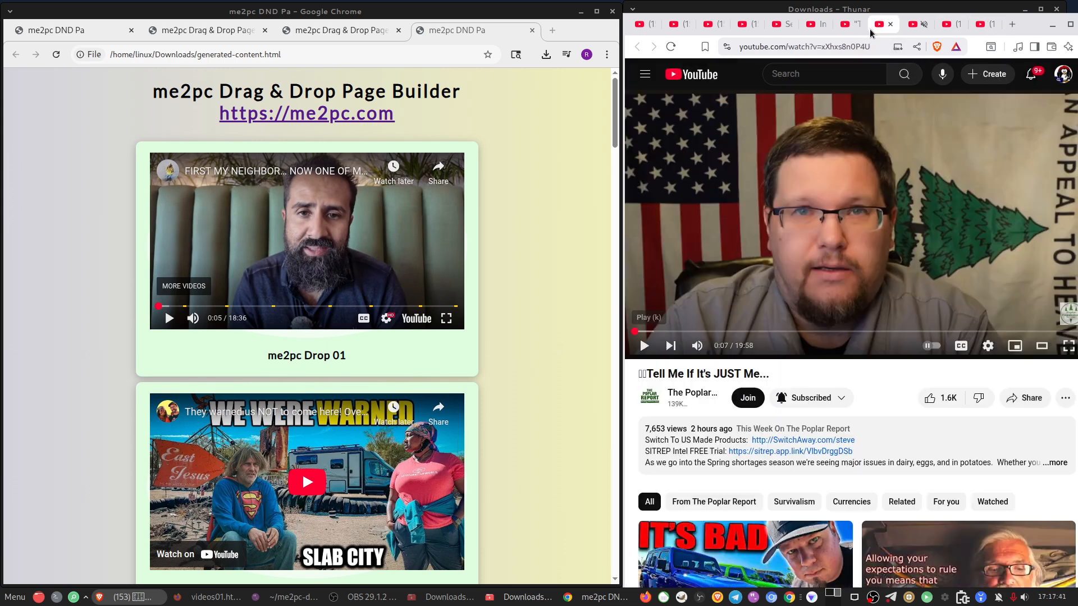
{"action": "left_click", "coordinate": [849, 25]}
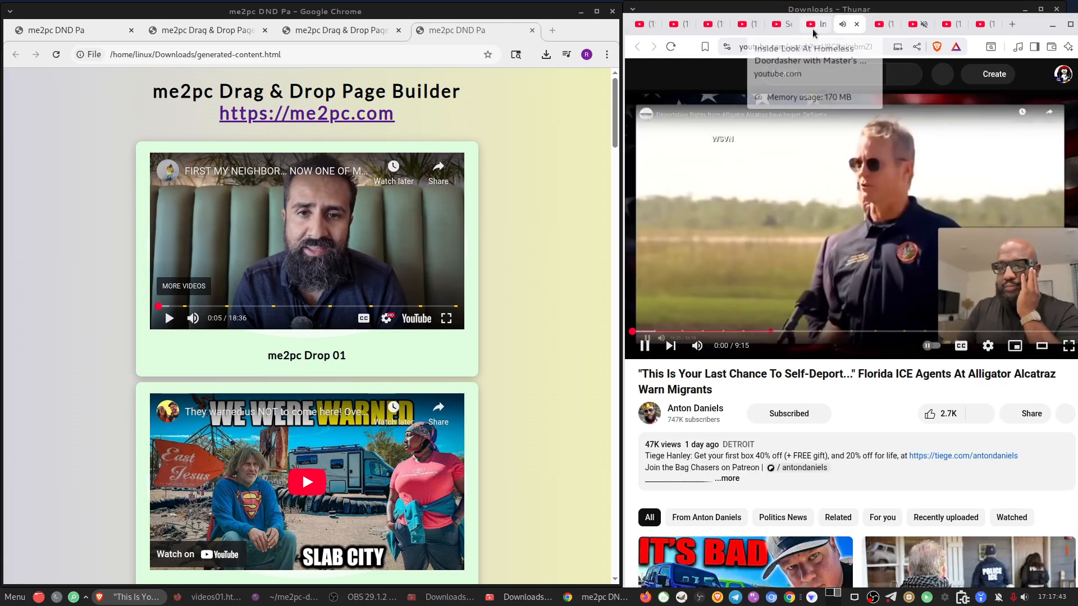
{"action": "left_click", "coordinate": [812, 25]}
Pause the autoplaying Seether - Country Song, Homeless Doordasher and Alligator Alcatraz videos in their YouTube tabs.
{"action": "left_click", "coordinate": [780, 24]}
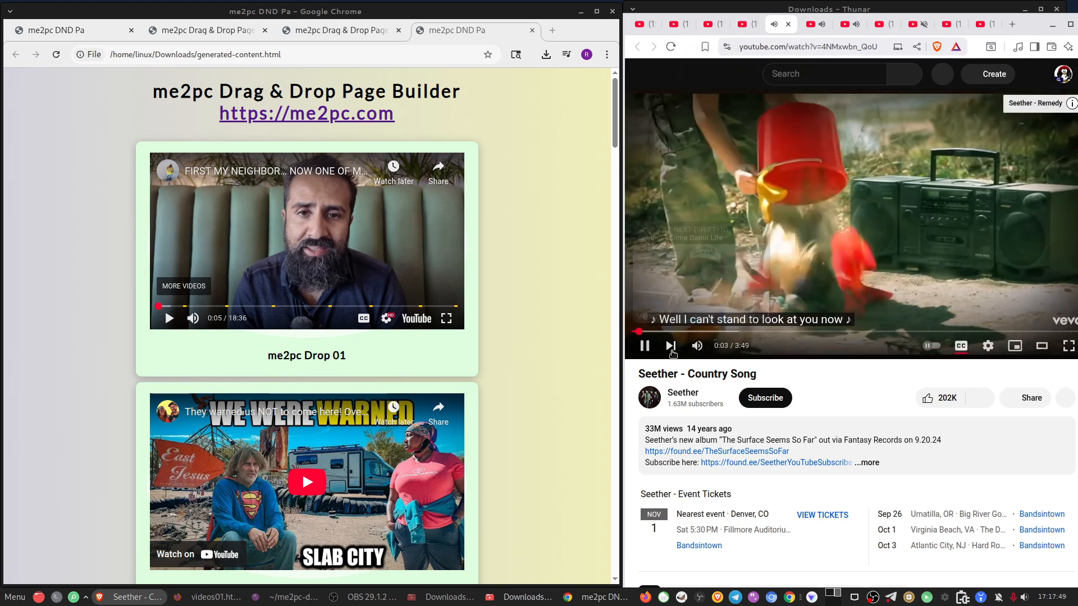
{"action": "left_click", "coordinate": [644, 347]}
{"action": "left_click", "coordinate": [815, 25]}
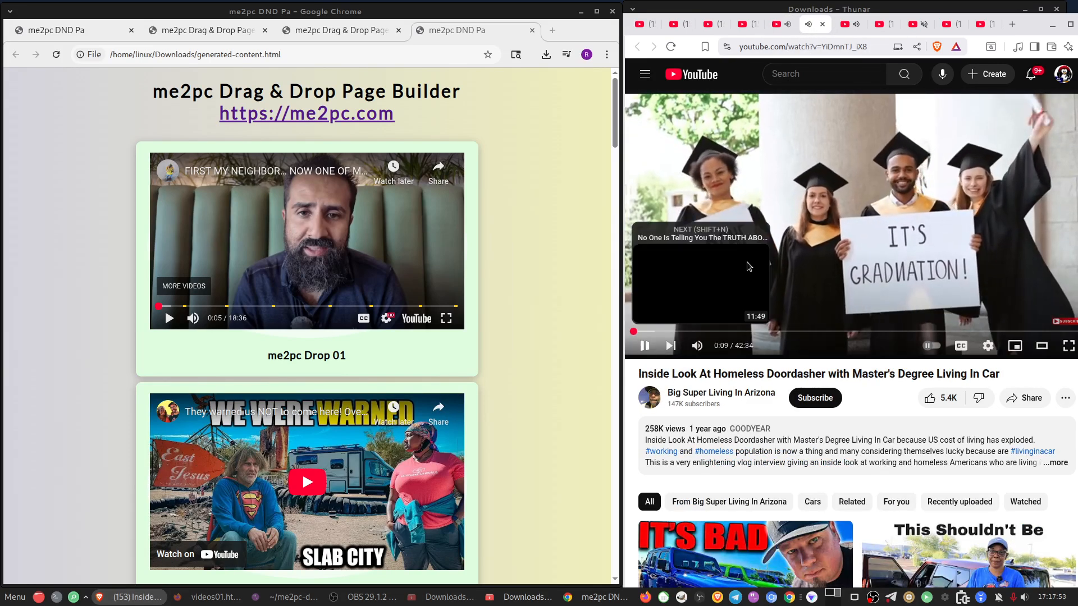
{"action": "left_click", "coordinate": [847, 24]}
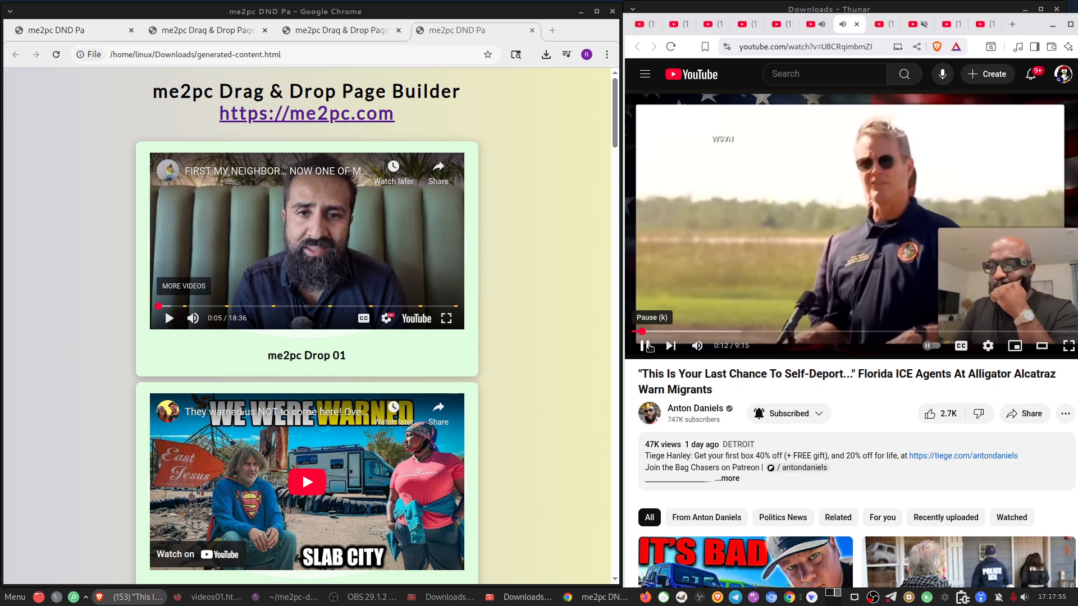
{"action": "left_click", "coordinate": [680, 310]}
Copy the Seether - Country Song video's iframe code and drop it into the me2pc Drop 04 box on the local me2pcPageBuilderV2.html page.
{"action": "left_click", "coordinate": [779, 25]}
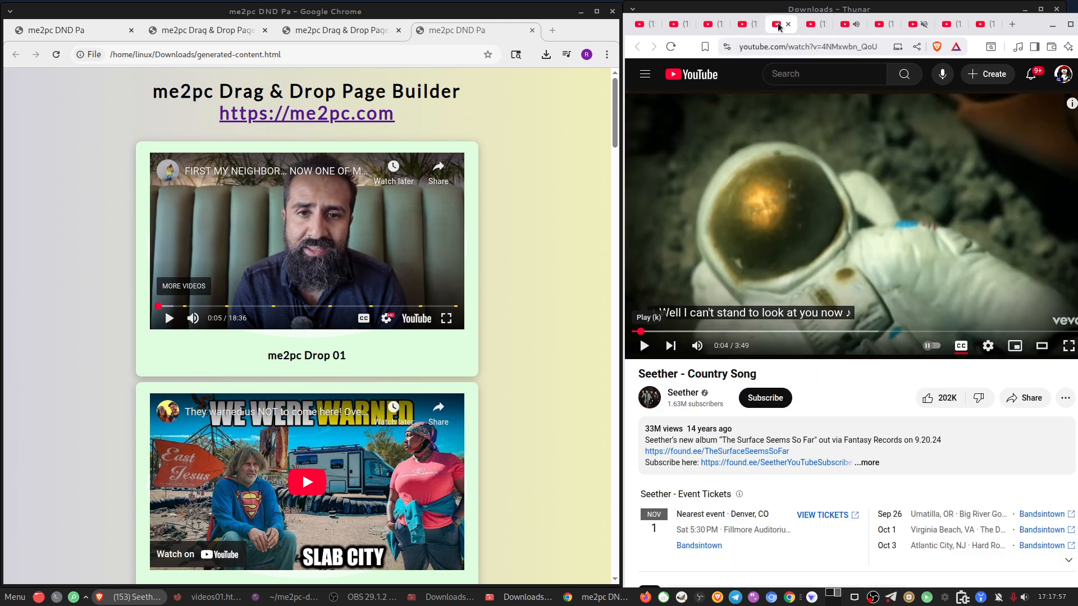
{"action": "left_click", "coordinate": [1029, 398]}
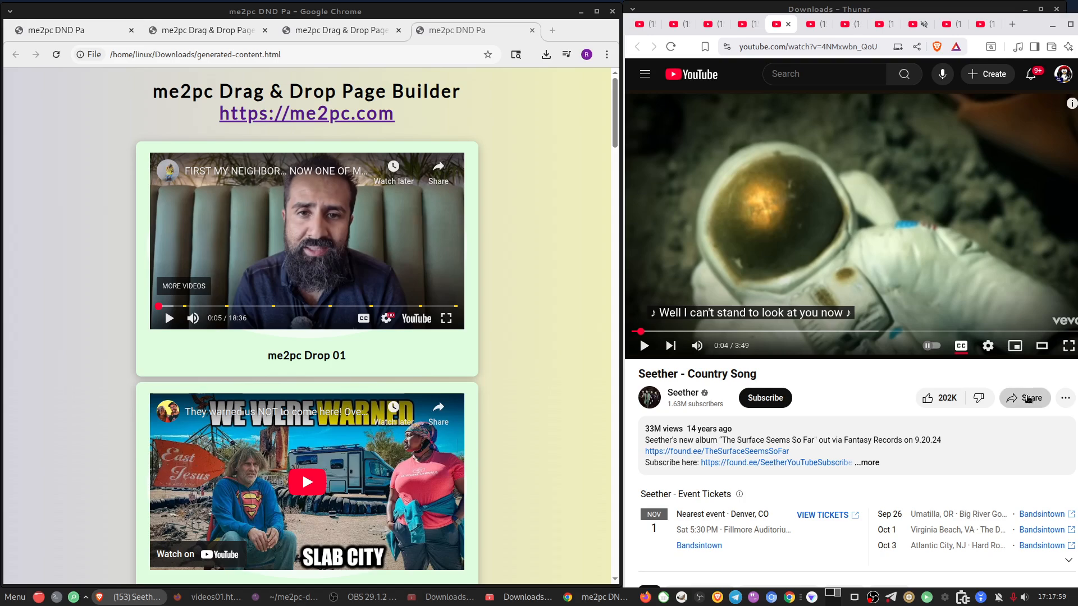
{"action": "left_click", "coordinate": [767, 329]}
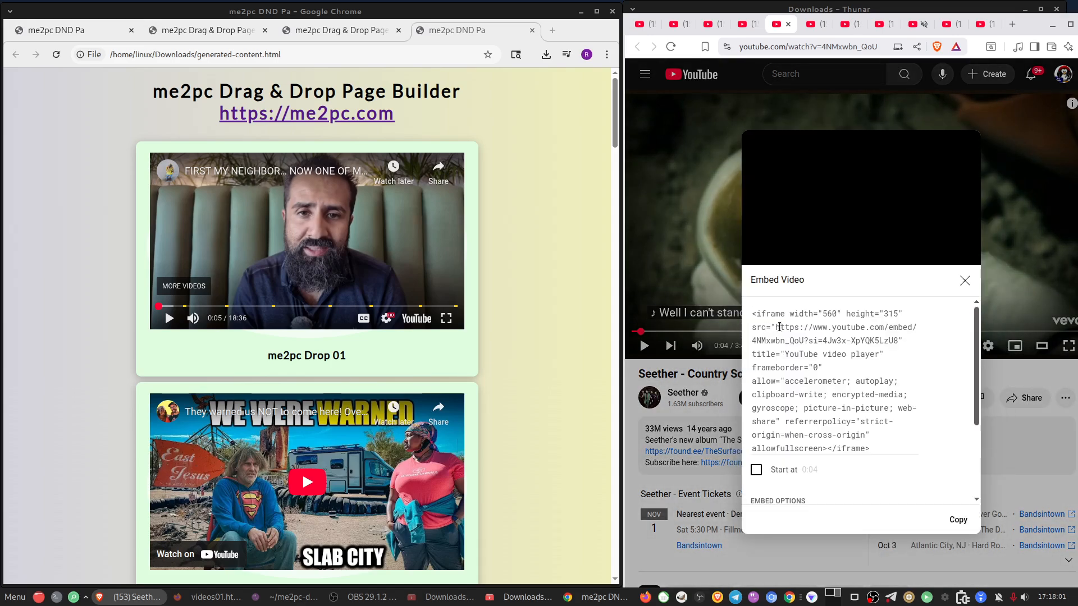
{"action": "scroll", "coordinate": [397, 382], "scroll_direction": "down", "scroll_amount": 7}
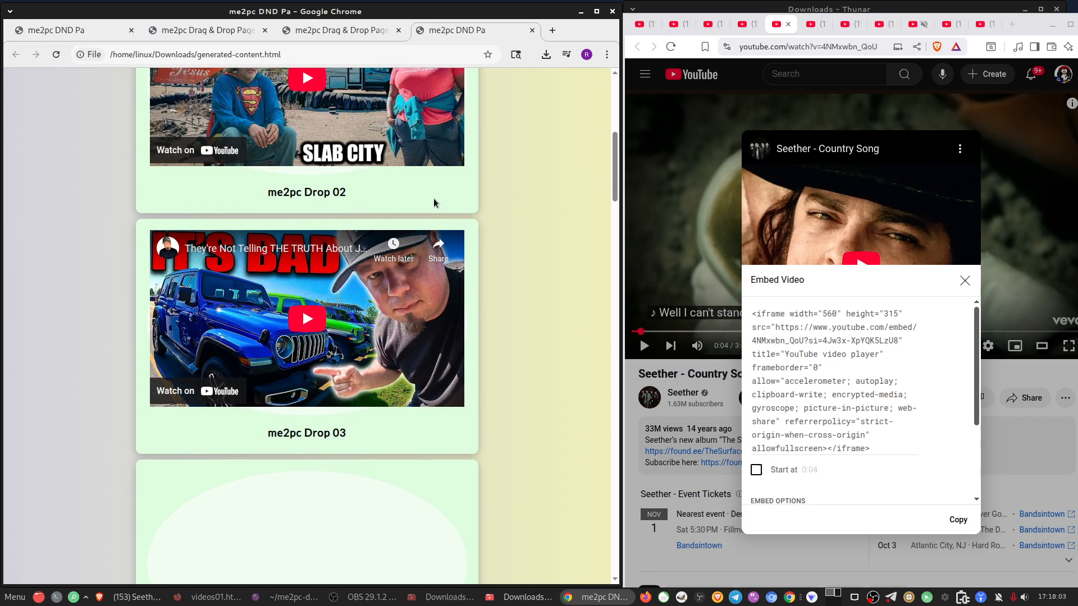
{"action": "left_click", "coordinate": [192, 30]}
{"action": "scroll", "coordinate": [409, 350], "scroll_direction": "down", "scroll_amount": 13}
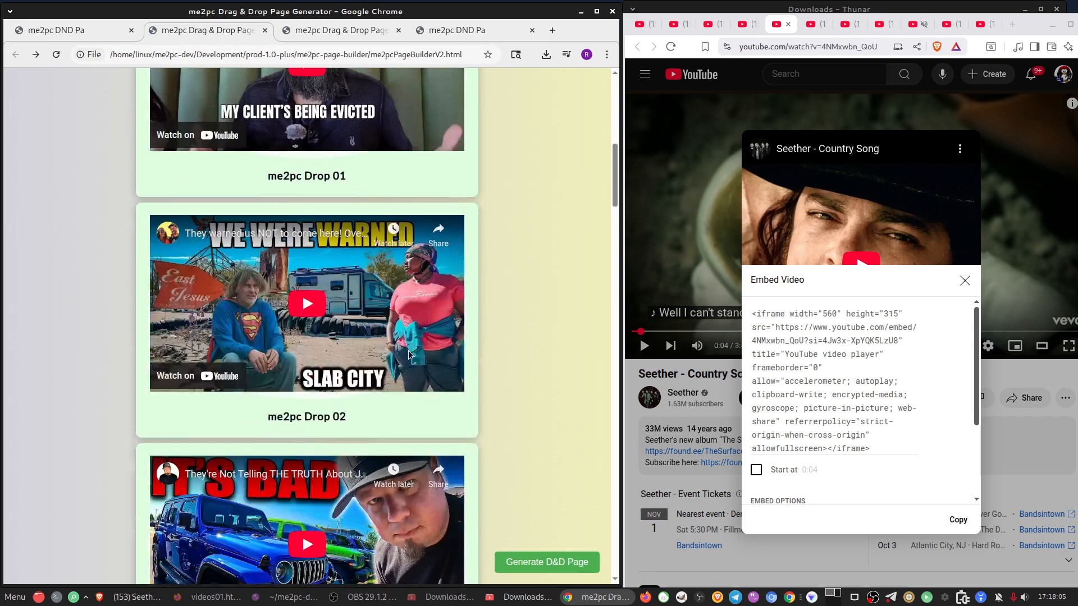
{"action": "left_click", "coordinate": [809, 391]}
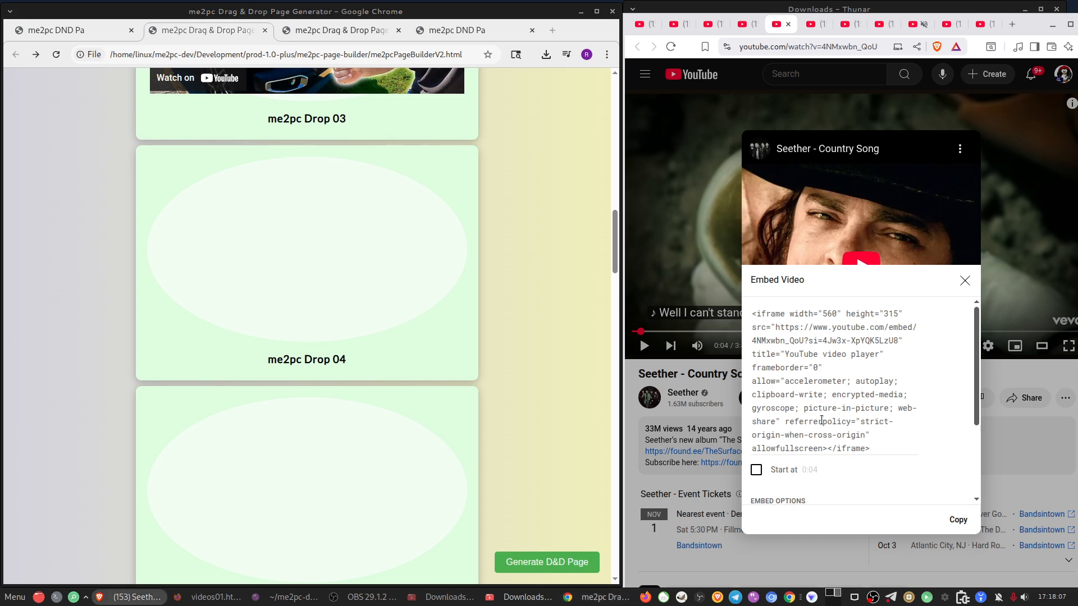
{"action": "left_click", "coordinate": [958, 519]}
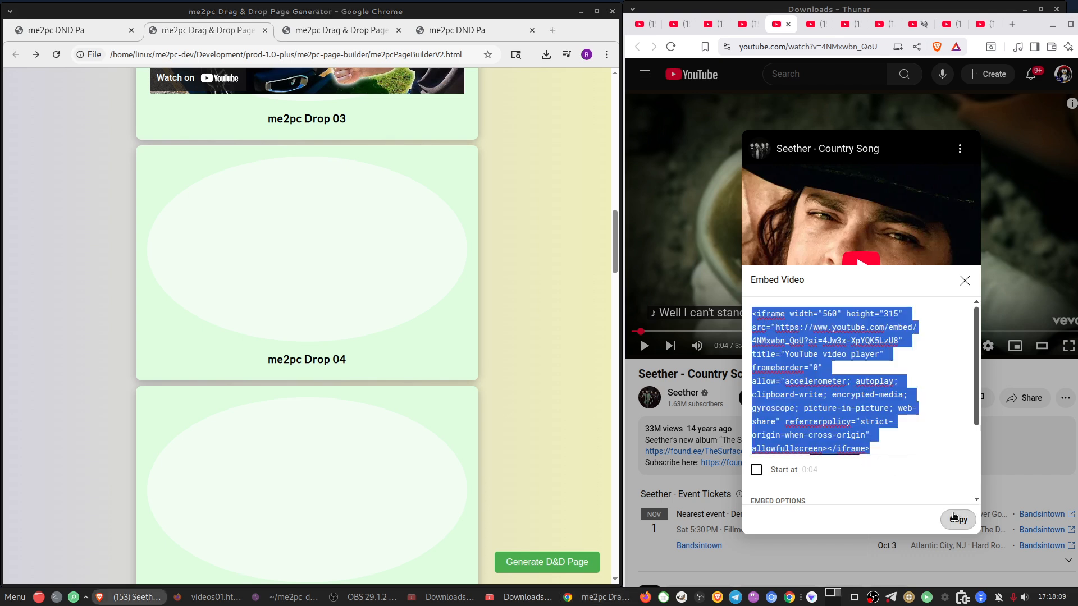
{"action": "left_click_drag", "start_coordinate": [825, 384], "coordinate": [264, 359]}
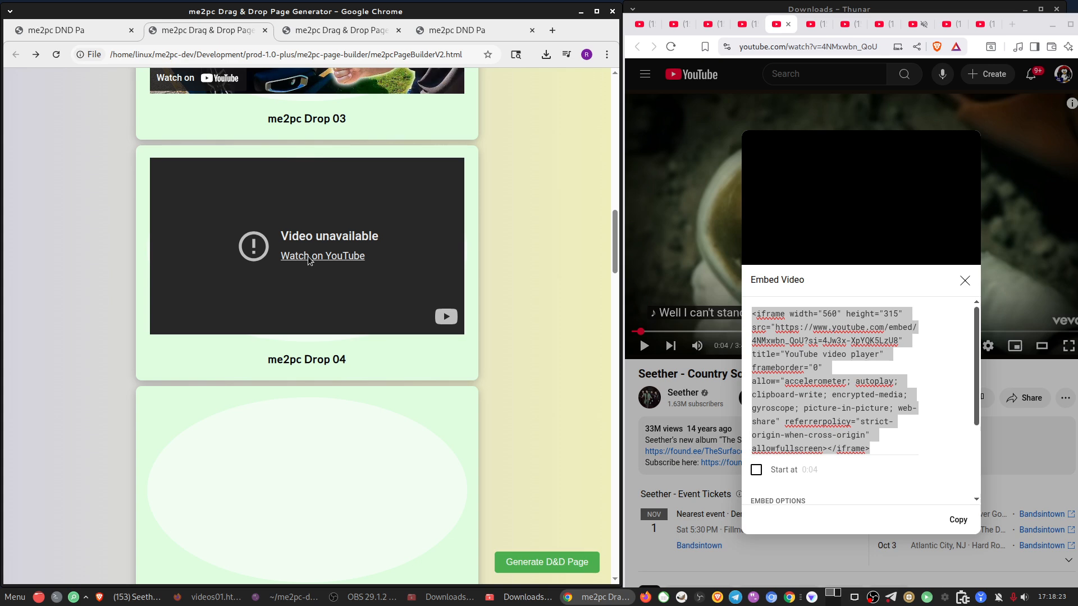
Replace the me2pc Drop 04 content with the complete iframe code of the Inside Look At Homeless Doordasher video.
{"action": "left_click", "coordinate": [810, 27]}
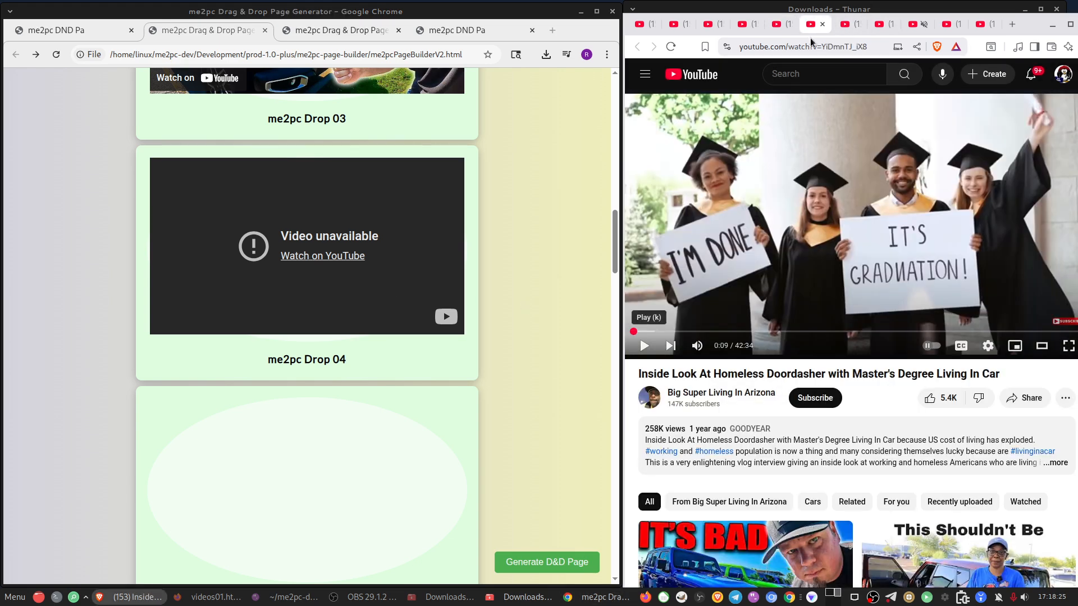
{"action": "left_click", "coordinate": [1031, 399]}
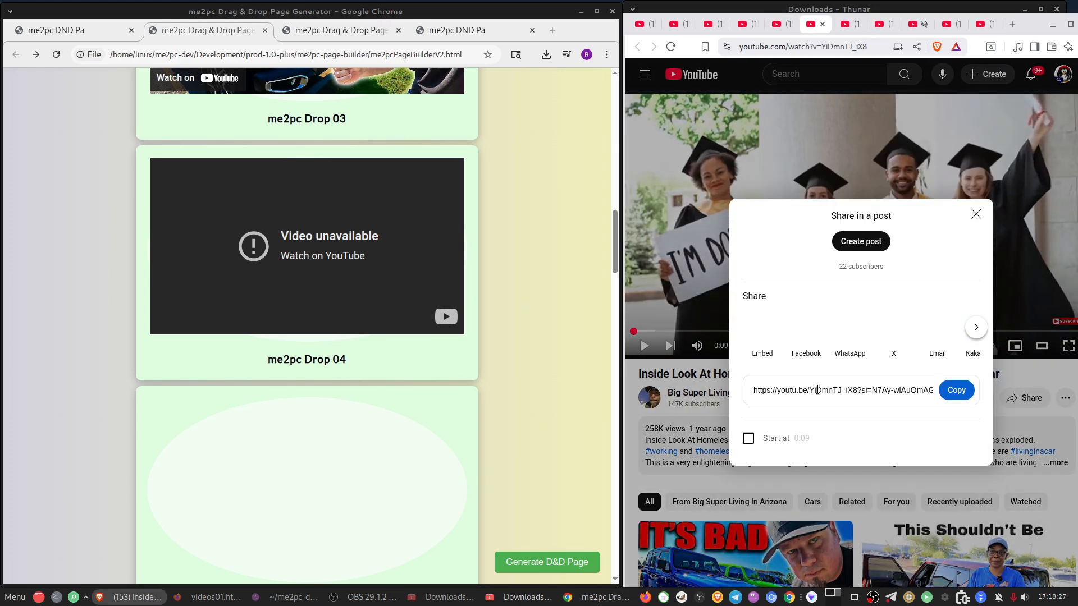
{"action": "left_click", "coordinate": [768, 339]}
{"action": "left_click", "coordinate": [818, 357]}
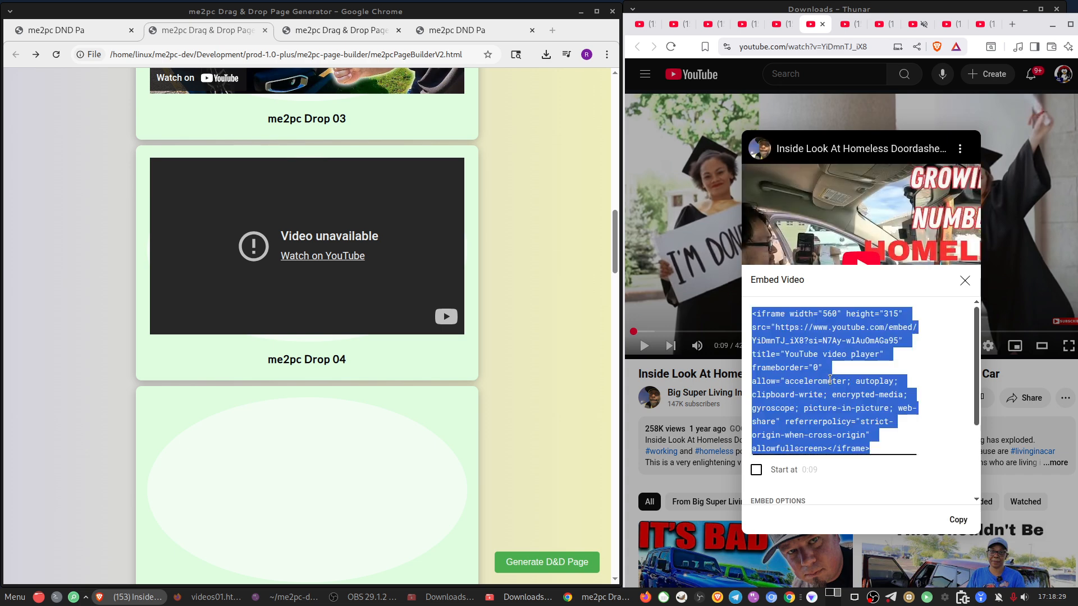
{"action": "left_click_drag", "start_coordinate": [828, 379], "coordinate": [301, 306]}
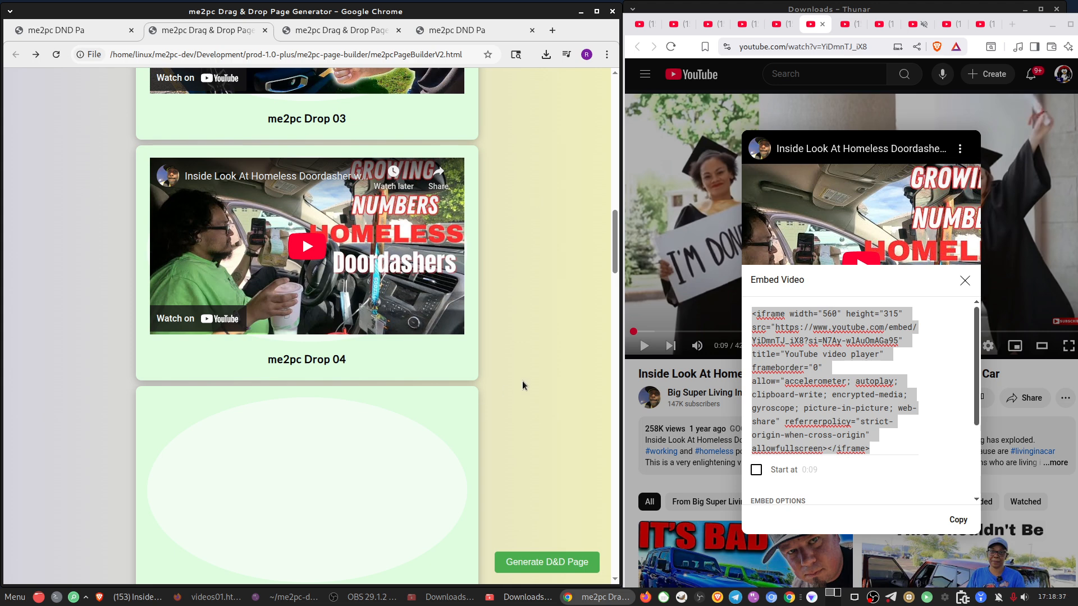
Deselect and reselect the complete iframe code in the Homeless Doordasher video's Embed Video dialog.
{"action": "scroll", "coordinate": [832, 382], "scroll_direction": "down", "scroll_amount": 2}
{"action": "left_click", "coordinate": [834, 366]}
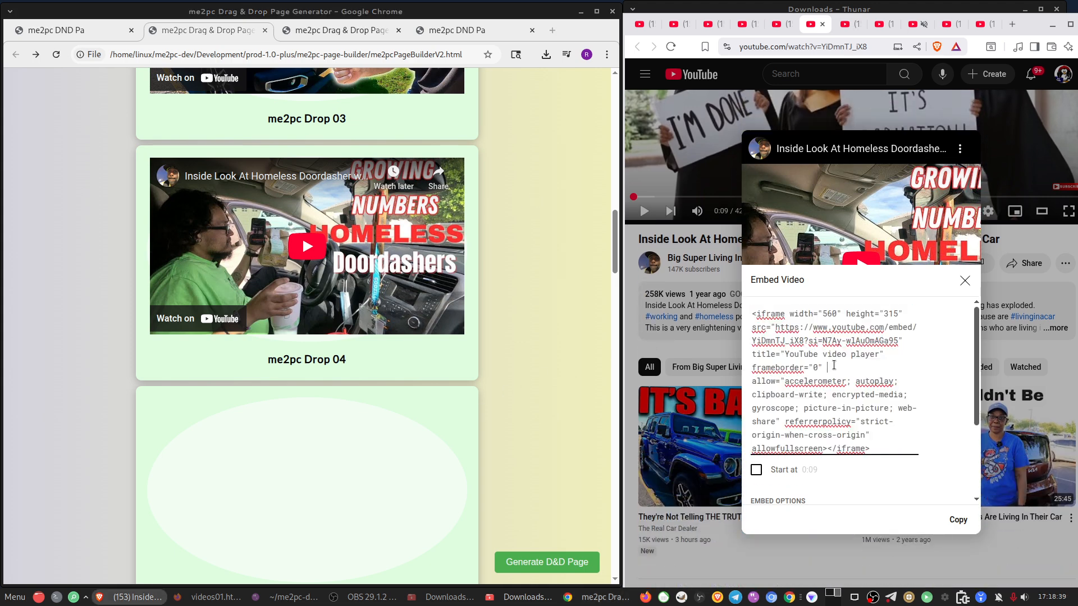
{"action": "left_click_drag", "start_coordinate": [785, 337], "coordinate": [830, 355]}
{"action": "key", "text": "ctrl+a"}
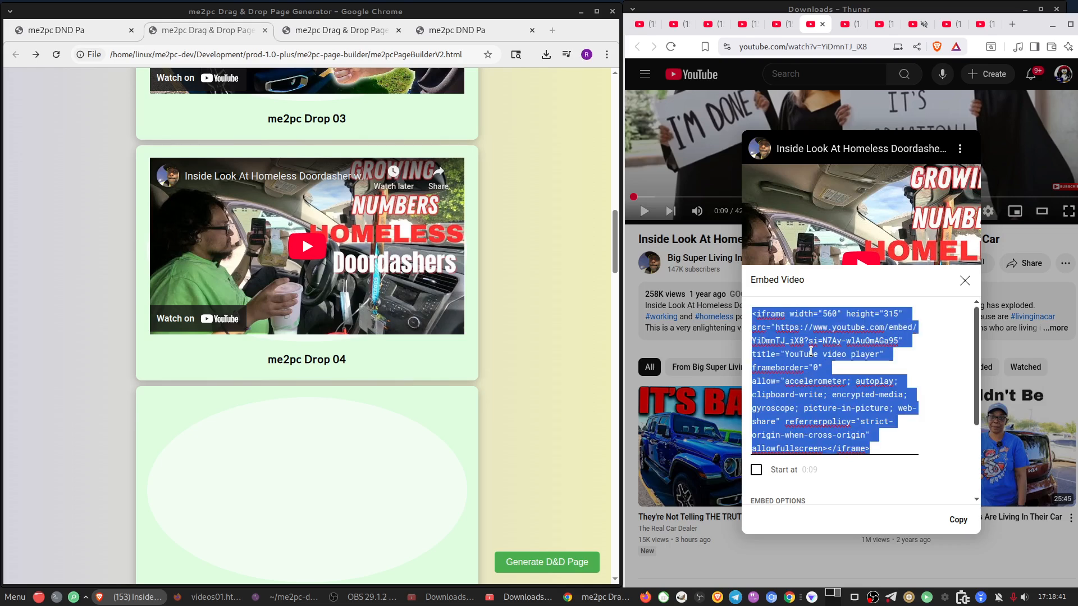
{"action": "left_click", "coordinate": [711, 24]}
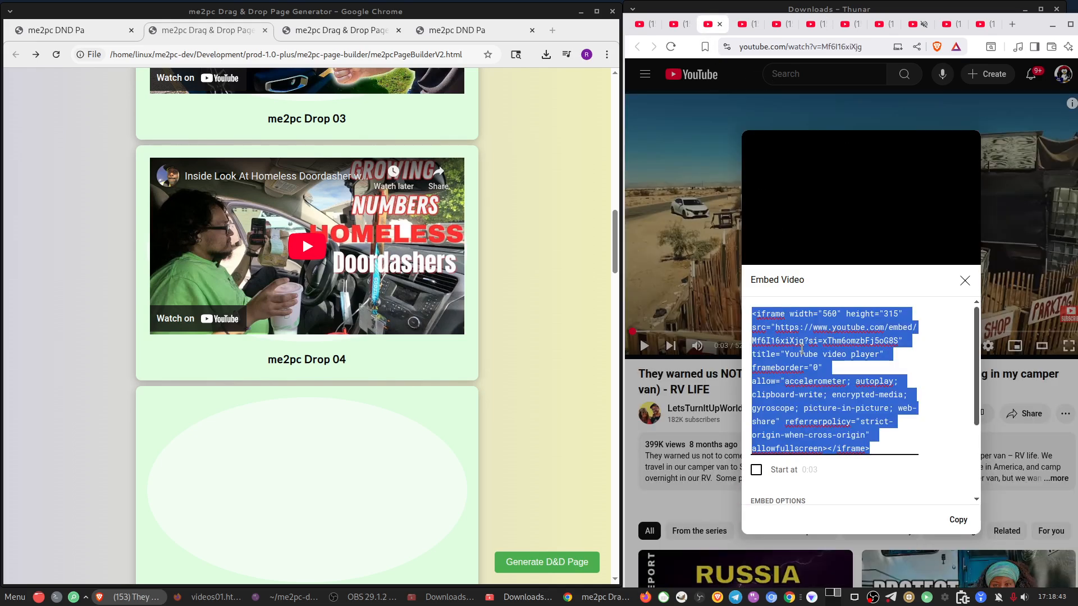
{"action": "left_click", "coordinate": [776, 328]}
{"action": "key", "text": "ctrl+a"}
{"action": "mouse_move", "coordinate": [776, 328]}
{"action": "left_mouse_down"}
{"action": "mouse_move", "coordinate": [807, 341]}
{"action": "mouse_move", "coordinate": [754, 341]}
{"action": "mouse_move", "coordinate": [775, 334]}
{"action": "left_mouse_up"}
{"action": "key", "text": "ctrl+a"}
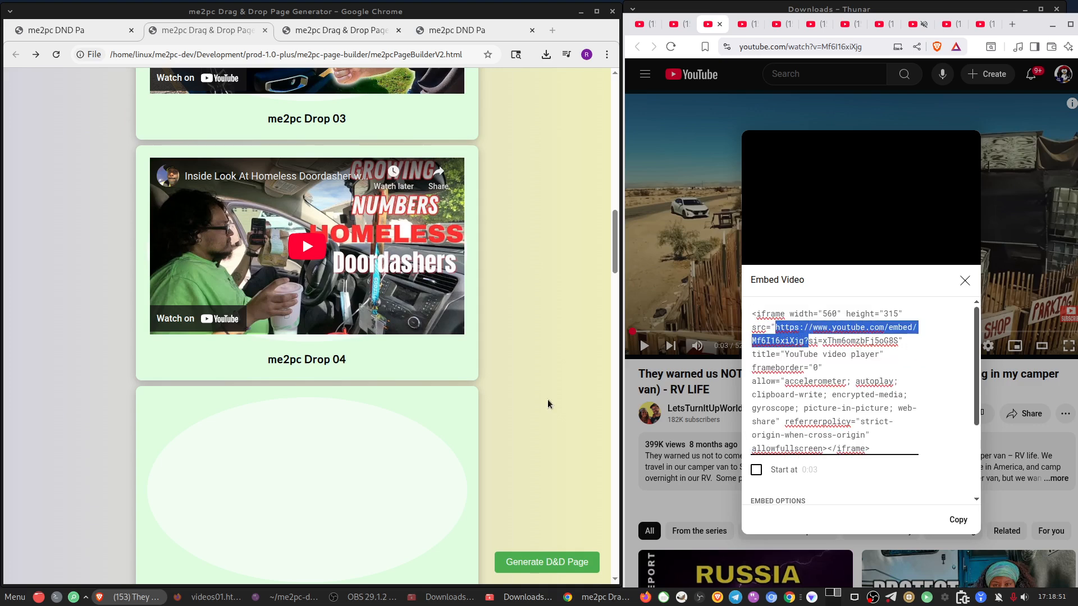
{"action": "scroll", "coordinate": [412, 429], "scroll_direction": "down", "scroll_amount": 3}
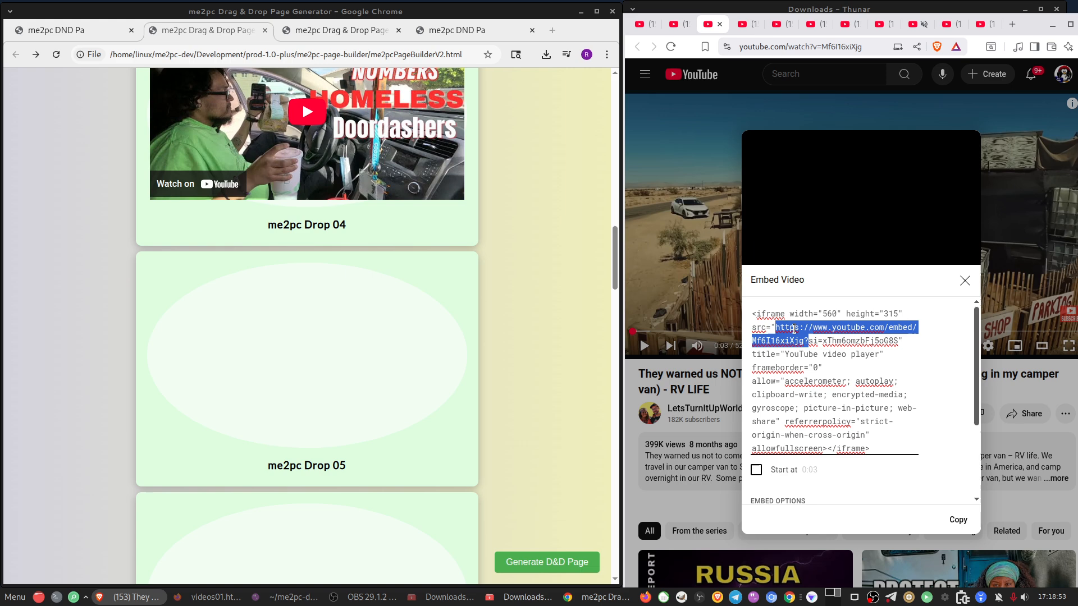
{"action": "left_click_drag", "start_coordinate": [794, 330], "coordinate": [337, 350]}
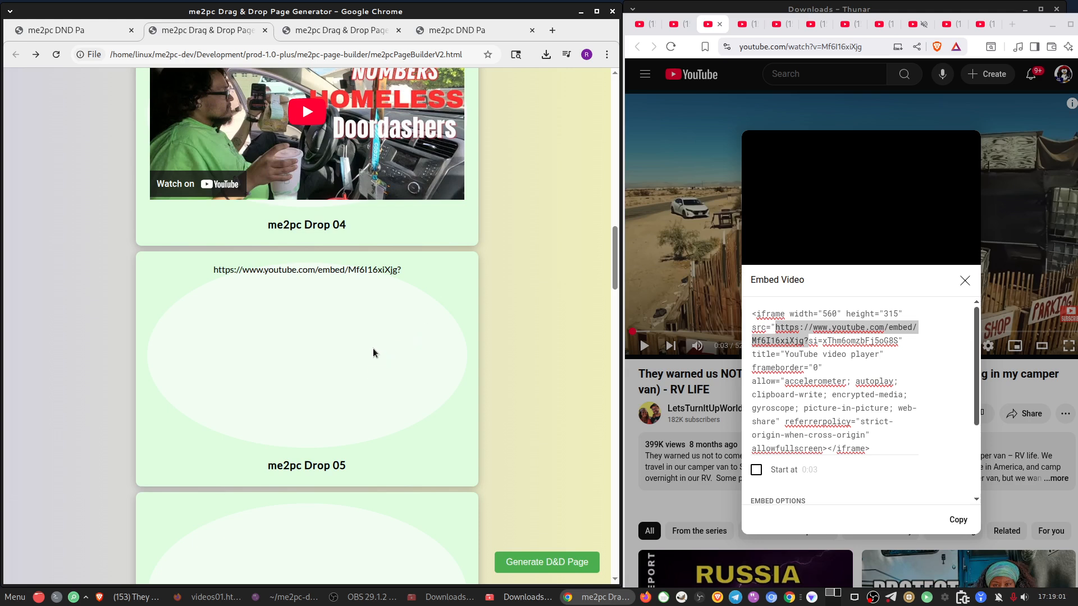
{"action": "left_click", "coordinate": [801, 341]}
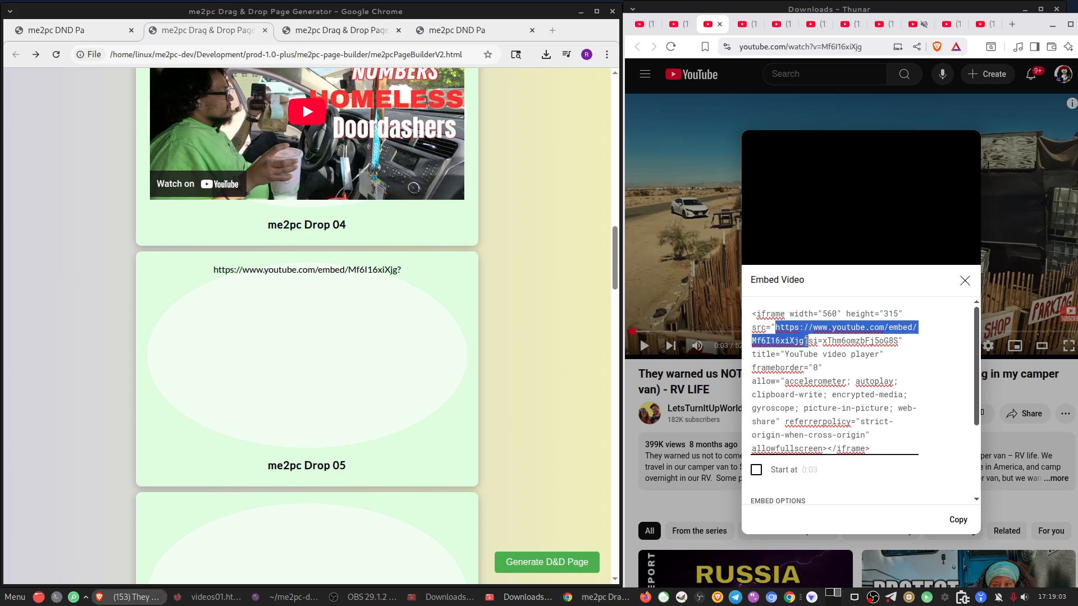
{"action": "key", "text": "ctrl+a"}
{"action": "left_click", "coordinate": [801, 341]}
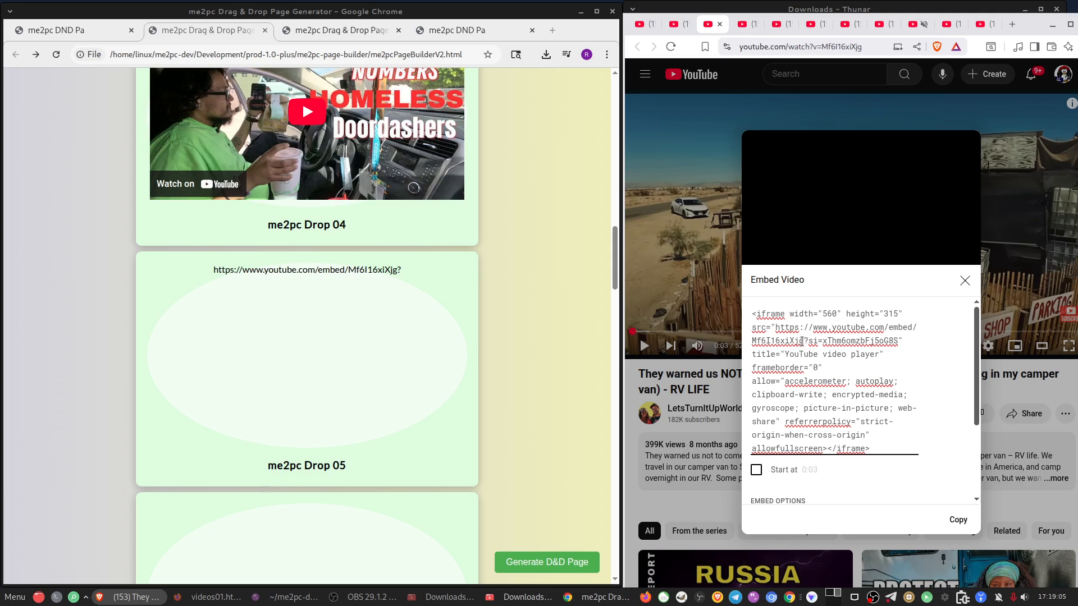
{"action": "left_click_drag", "start_coordinate": [802, 341], "coordinate": [774, 329]}
{"action": "left_click_drag", "start_coordinate": [790, 329], "coordinate": [373, 346]}
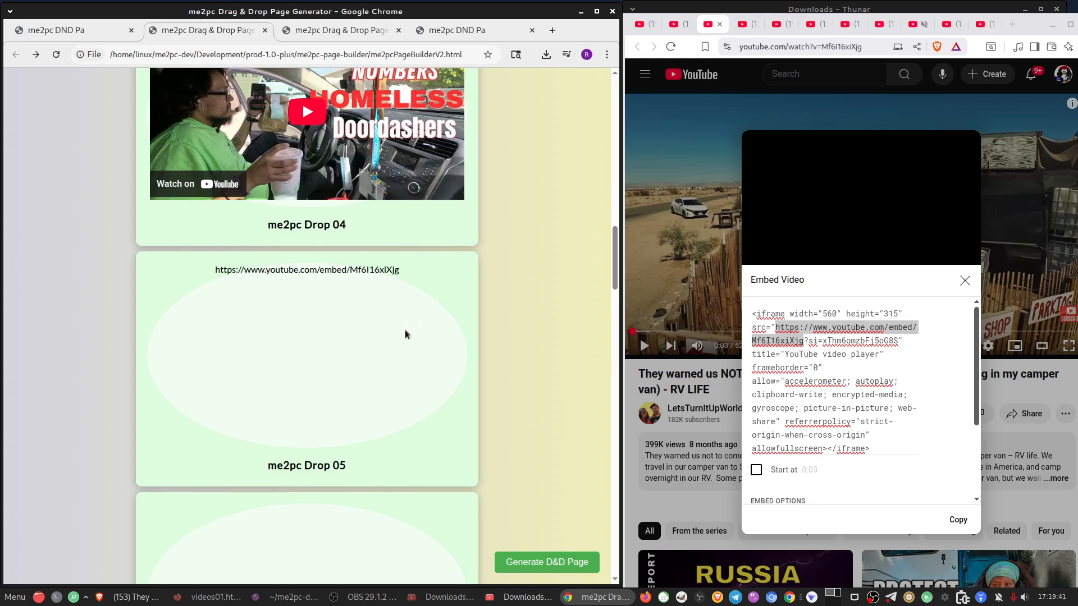
Examine the Width and Height fields of the YouTube videos page generator form above the drop boxes.
{"action": "left_click_drag", "start_coordinate": [617, 268], "coordinate": [602, 76]}
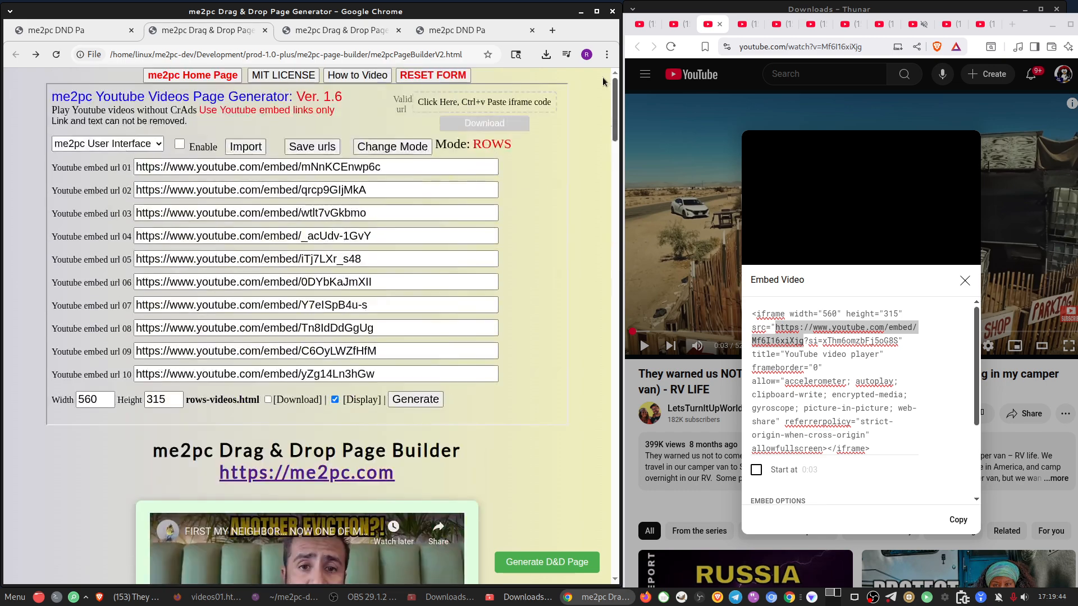
{"action": "double_click", "coordinate": [92, 399]}
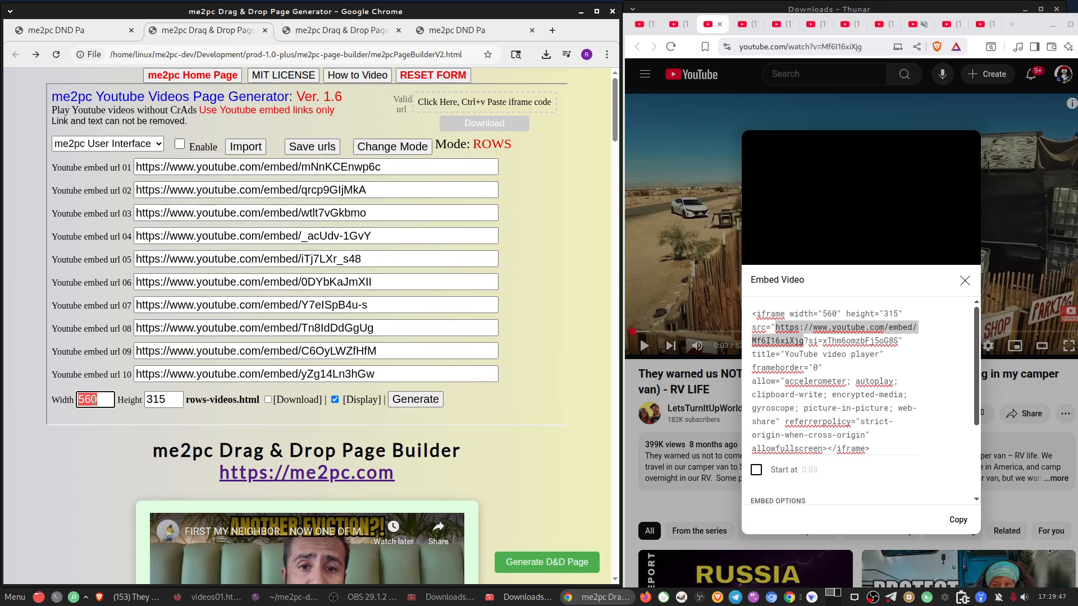
{"action": "left_click", "coordinate": [171, 400]}
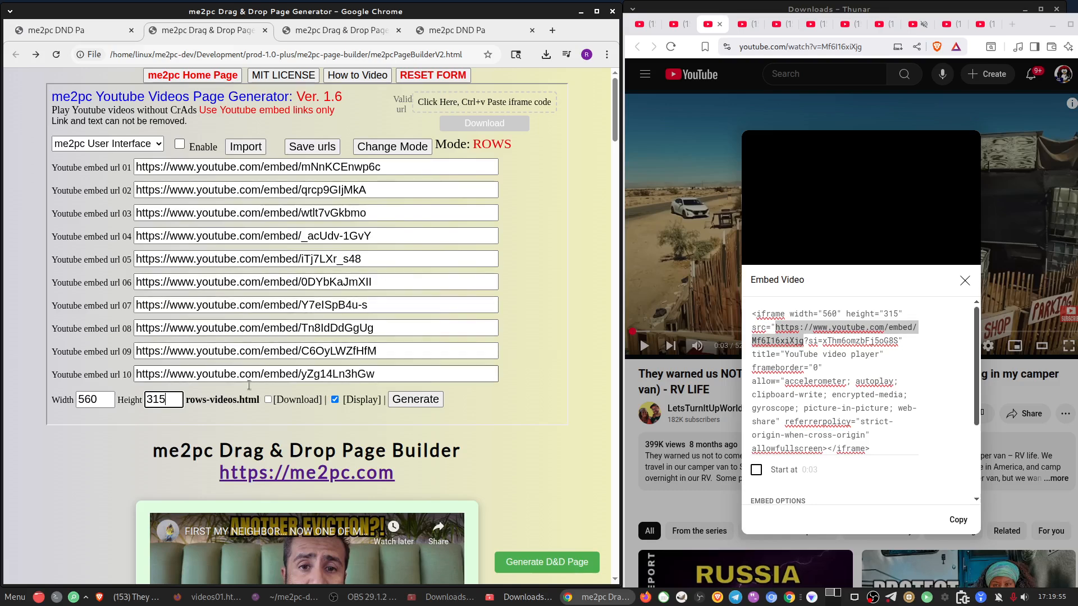
{"action": "left_click", "coordinate": [99, 399]}
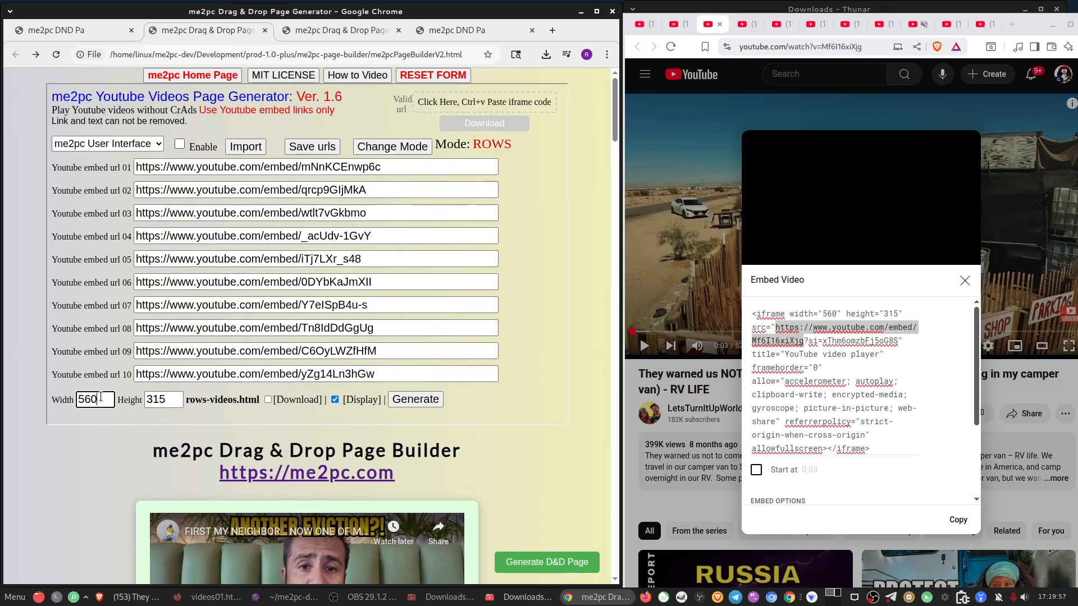
Check the Height field of the page generator form and the embed URL in the me2pc Drop 05 box.
{"action": "left_click", "coordinate": [168, 401]}
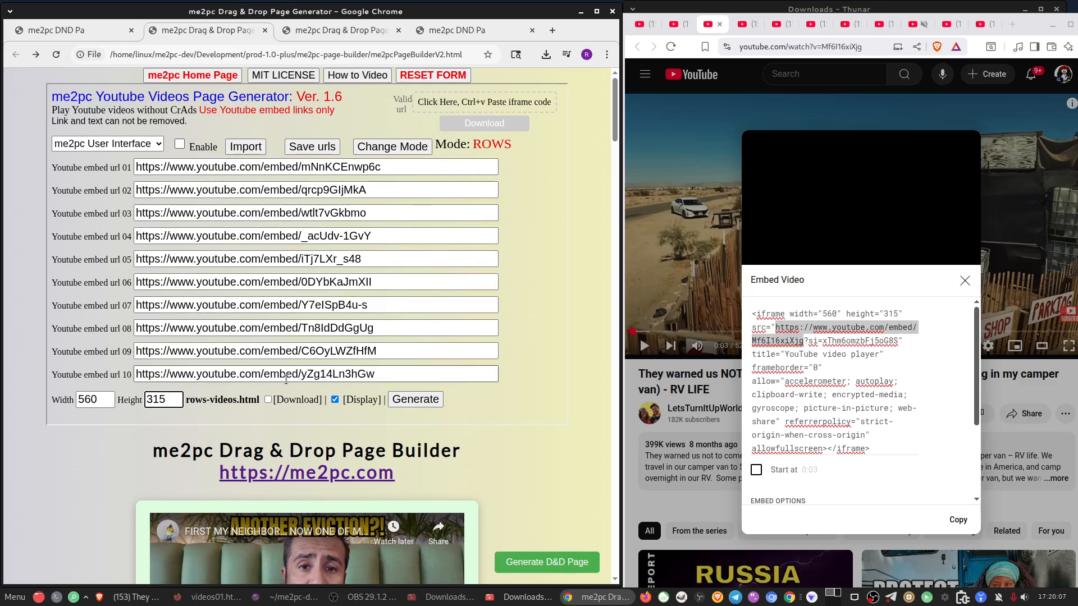
{"action": "scroll", "coordinate": [287, 387], "scroll_direction": "down", "scroll_amount": 8}
{"action": "scroll", "coordinate": [286, 387], "scroll_direction": "down", "scroll_amount": 20}
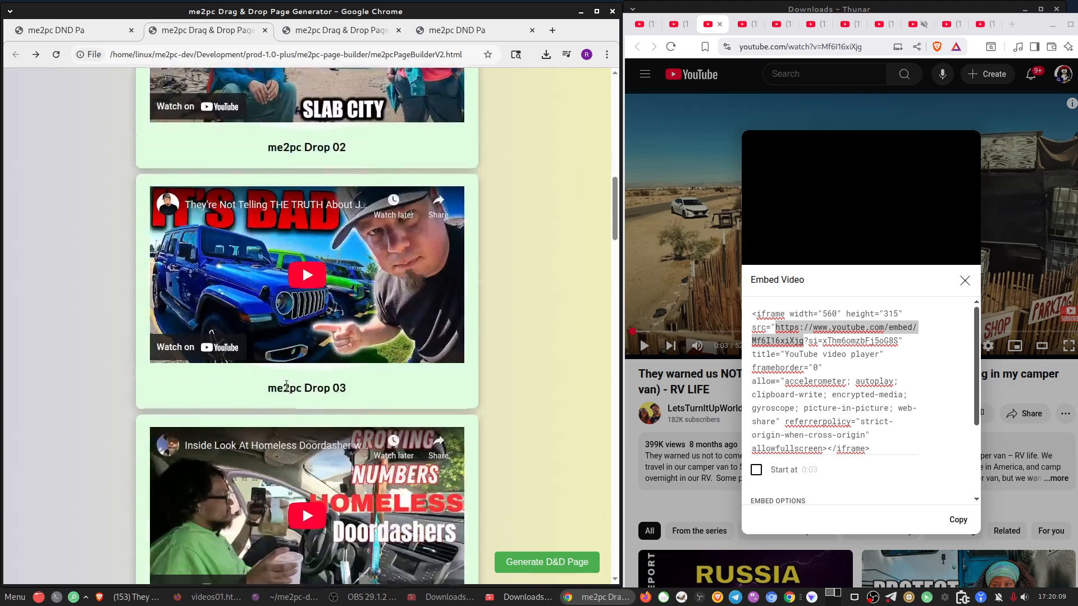
{"action": "scroll", "coordinate": [533, 335], "scroll_direction": "up", "scroll_amount": 2}
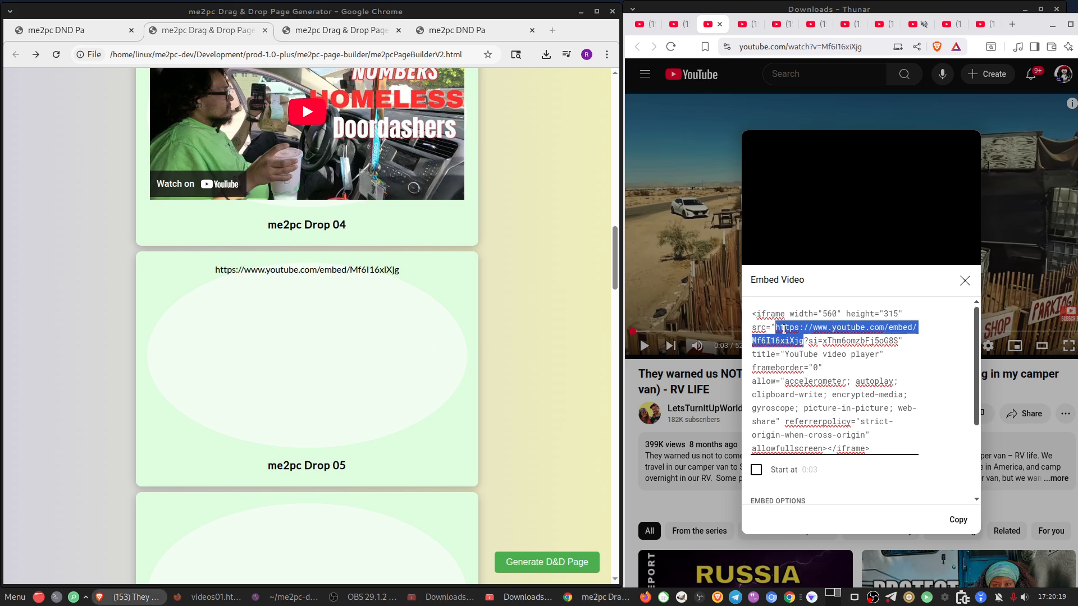
Deselect the embed URL in the RV LIFE video's iframe code in the Embed Video dialog.
{"action": "left_click", "coordinate": [783, 349]}
{"action": "triple_click", "coordinate": [782, 348]}
{"action": "left_click", "coordinate": [783, 339]}
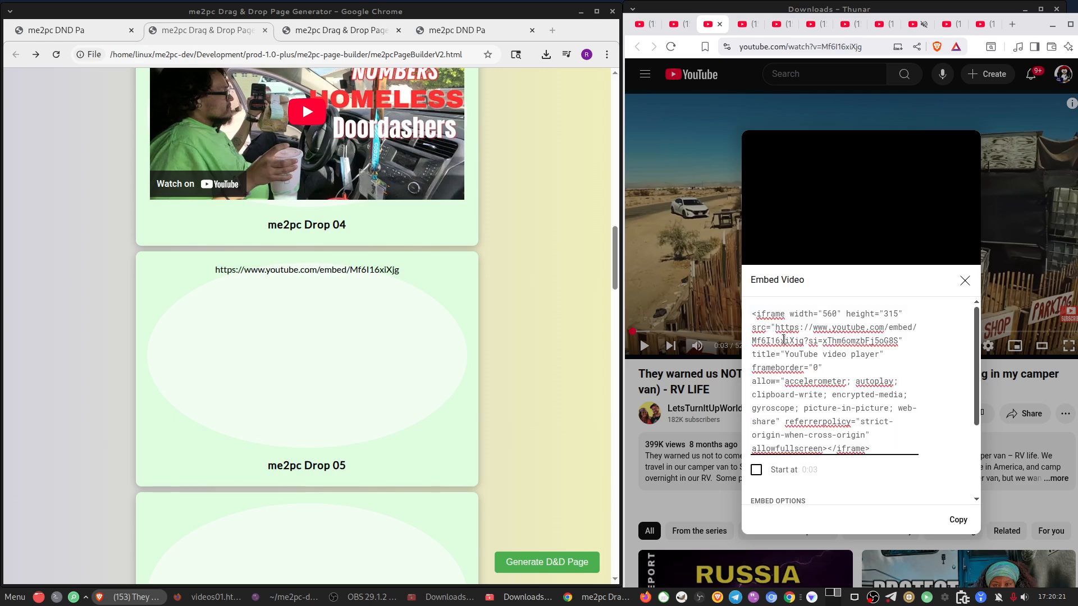
{"action": "left_click", "coordinate": [238, 364]}
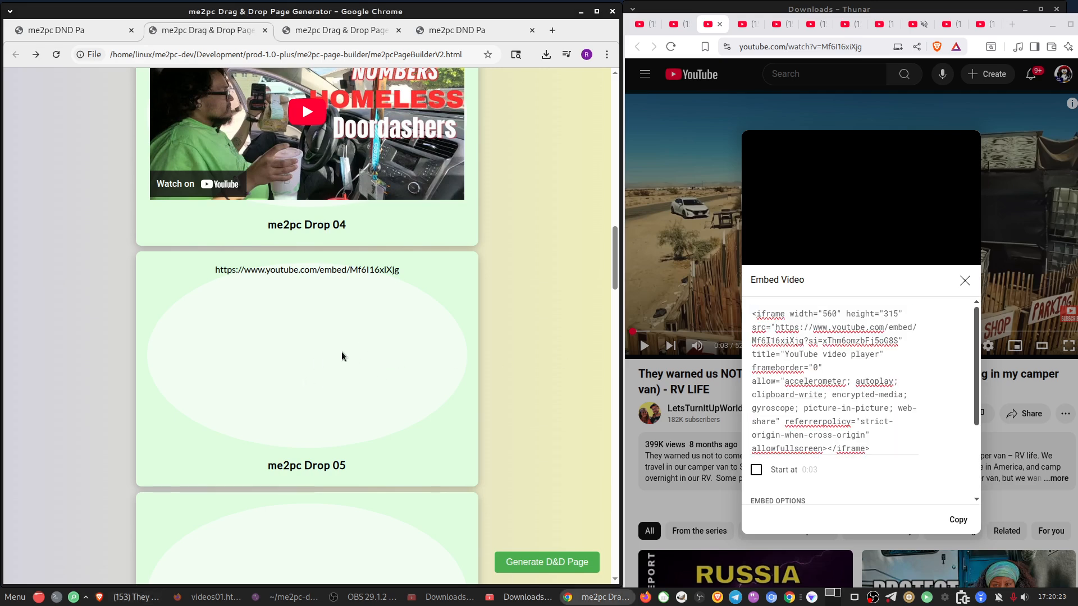
{"action": "left_click", "coordinate": [753, 347]}
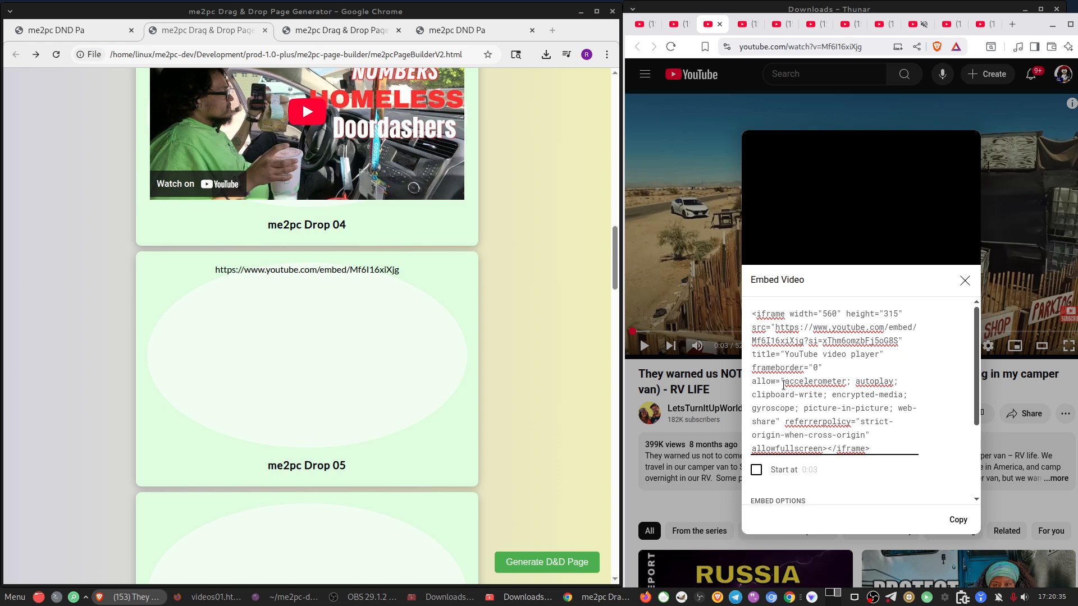
Compare the me2pc Drop 02, 03 and 04 boxes, filled from iframe codes, with the bare embed URL in Drop 05.
{"action": "left_click", "coordinate": [422, 234]}
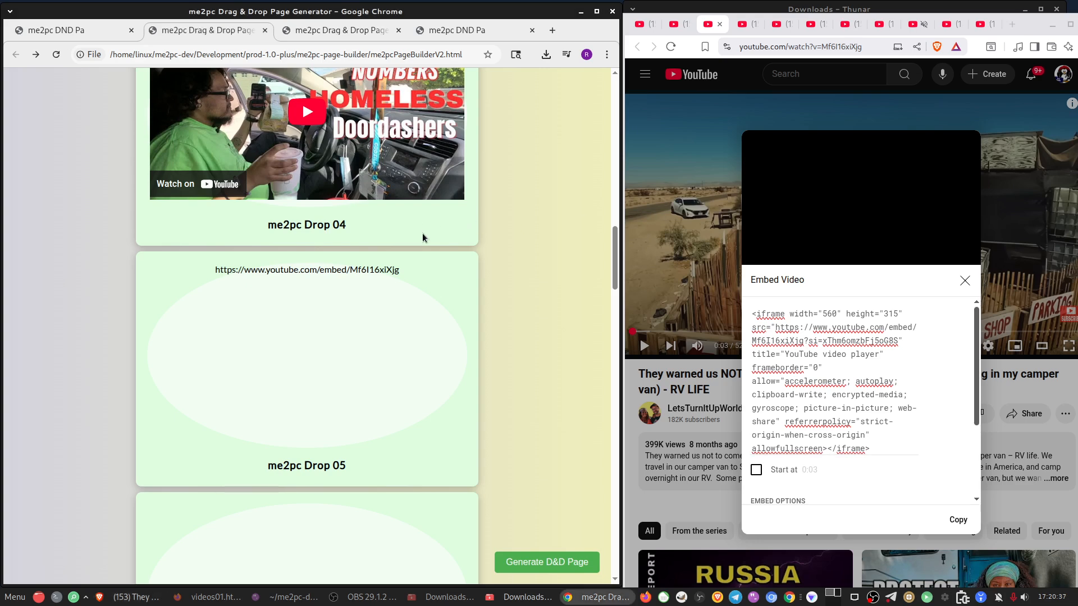
{"action": "scroll", "coordinate": [399, 230], "scroll_direction": "up", "scroll_amount": 6}
{"action": "scroll", "coordinate": [371, 268], "scroll_direction": "up", "scroll_amount": 3}
{"action": "scroll", "coordinate": [449, 314], "scroll_direction": "down", "scroll_amount": 2}
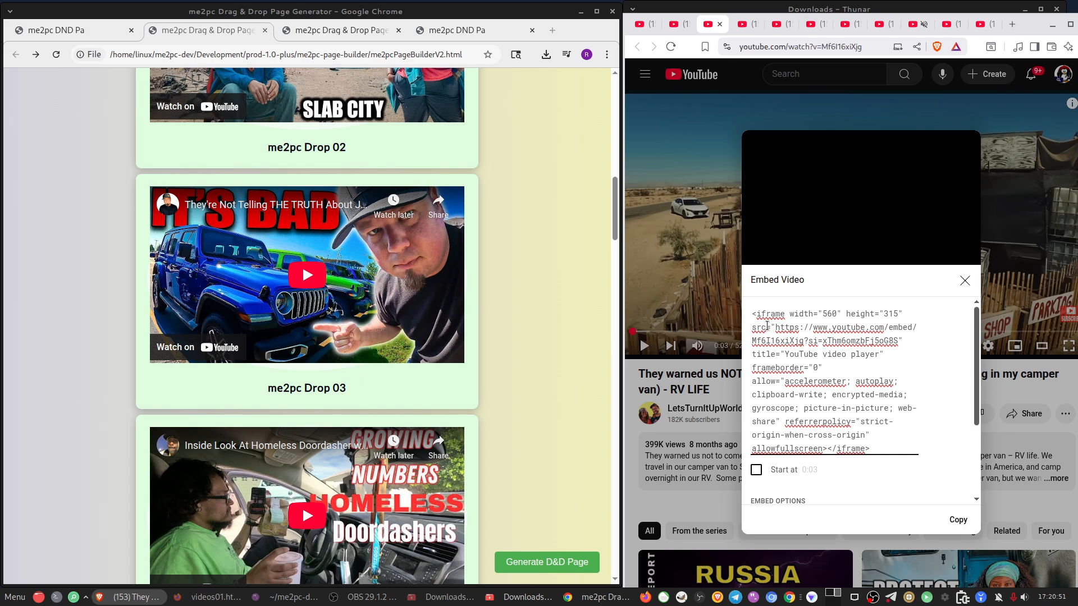
{"action": "scroll", "coordinate": [489, 344], "scroll_direction": "down", "scroll_amount": 6}
{"action": "scroll", "coordinate": [390, 346], "scroll_direction": "down", "scroll_amount": 2}
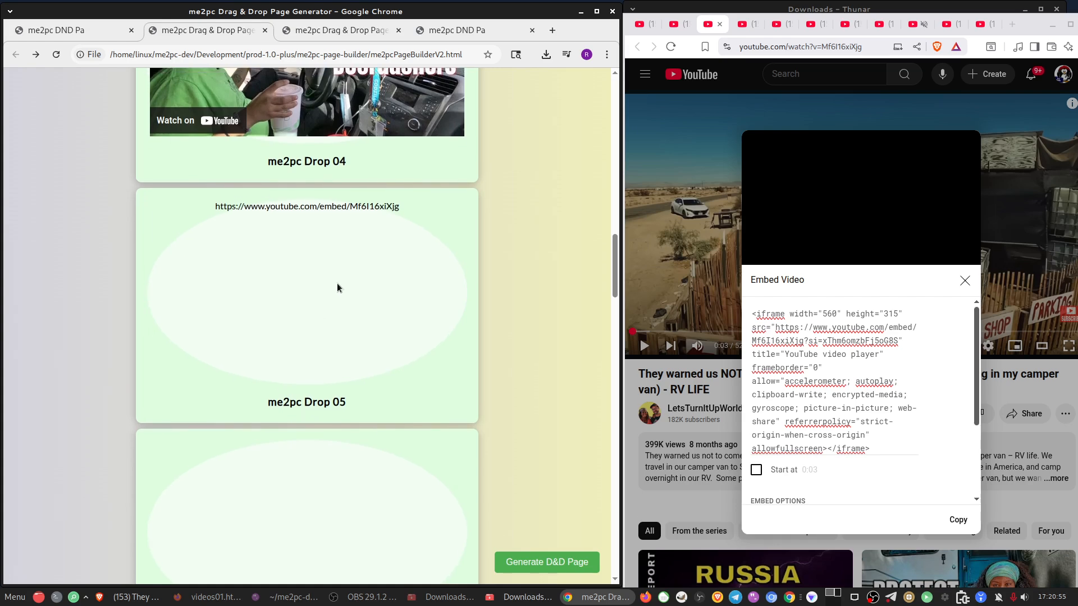
{"action": "scroll", "coordinate": [337, 287], "scroll_direction": "up", "scroll_amount": 3}
{"action": "scroll", "coordinate": [345, 304], "scroll_direction": "down", "scroll_amount": 2}
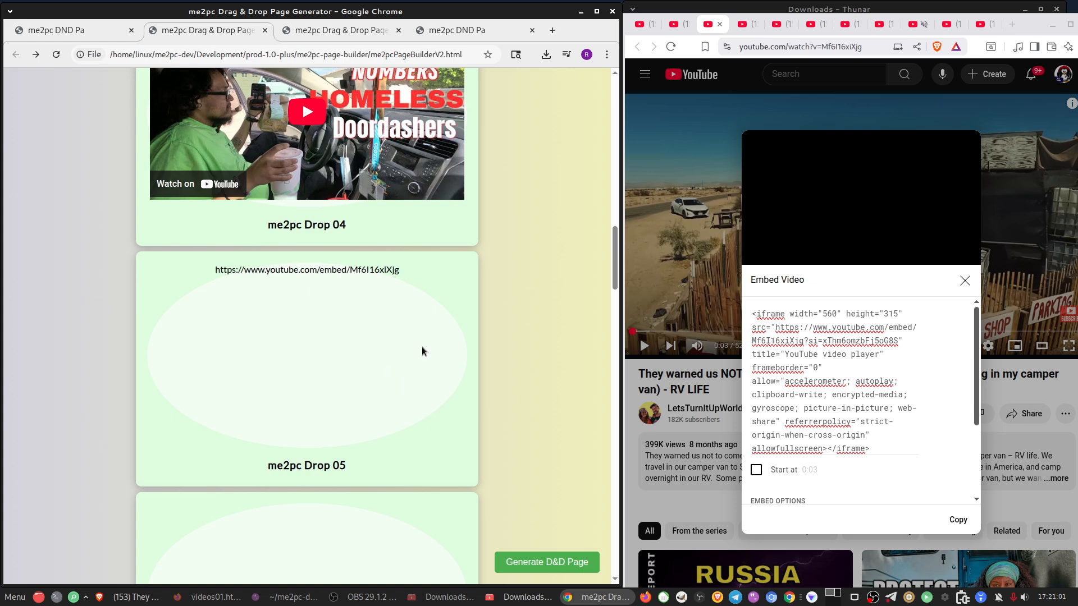
Examine the RV LIFE video's full iframe code and the embed options below it in the Embed Video dialog.
{"action": "left_click", "coordinate": [784, 341]}
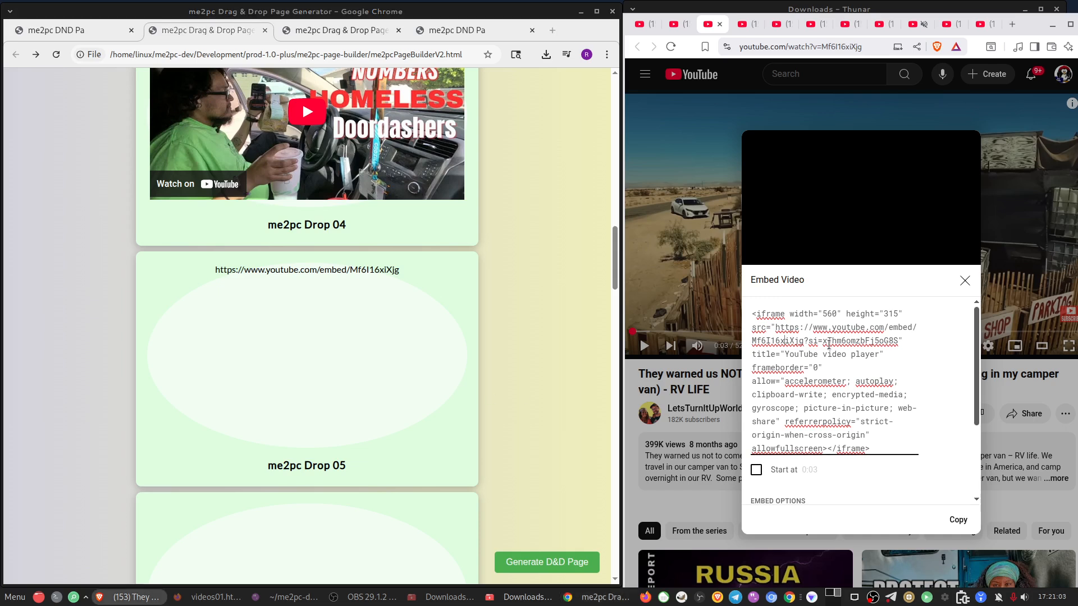
{"action": "scroll", "coordinate": [770, 340], "scroll_direction": "down", "scroll_amount": 3}
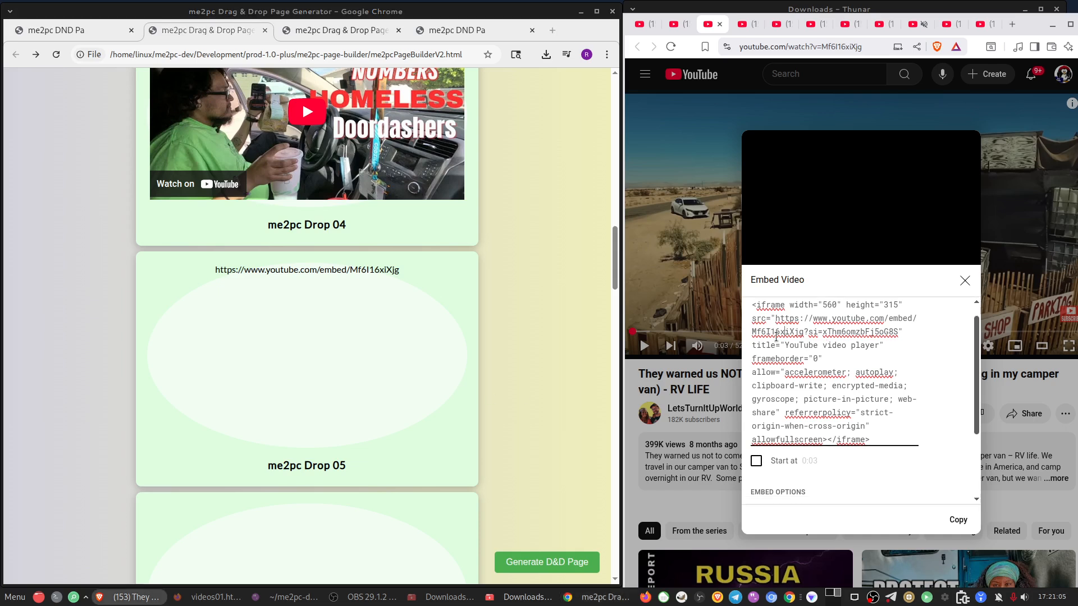
{"action": "scroll", "coordinate": [775, 338], "scroll_direction": "up", "scroll_amount": 3}
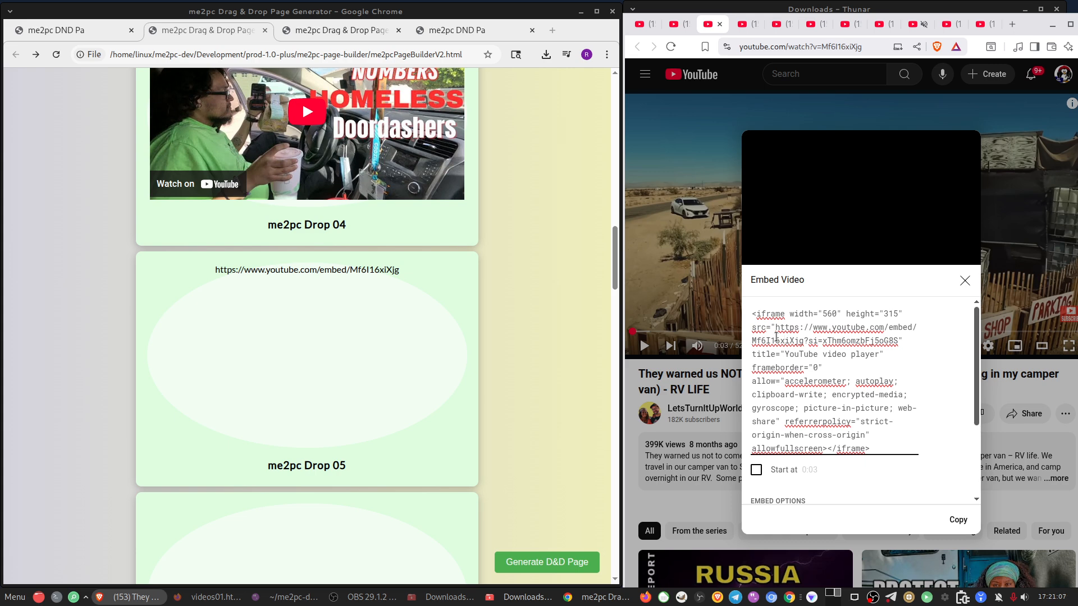
{"action": "scroll", "coordinate": [777, 337], "scroll_direction": "down", "scroll_amount": 3}
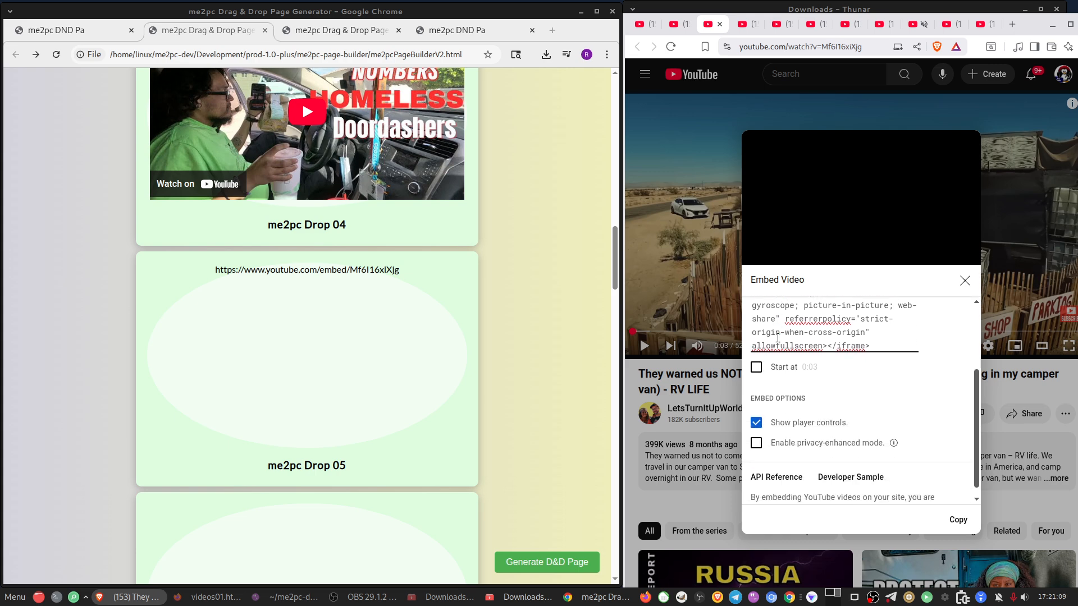
{"action": "scroll", "coordinate": [777, 338], "scroll_direction": "up", "scroll_amount": 2}
{"action": "left_click", "coordinate": [471, 326]}
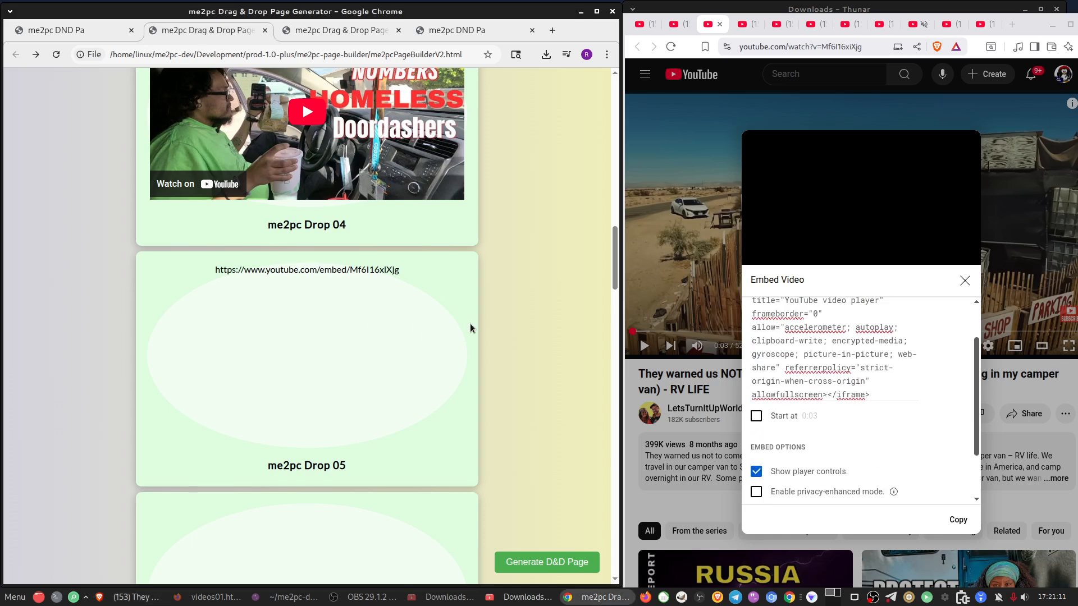
Try the Start at 0:03 option on the RV LIFE video's embed code and turn it back off.
{"action": "left_click", "coordinate": [815, 405]}
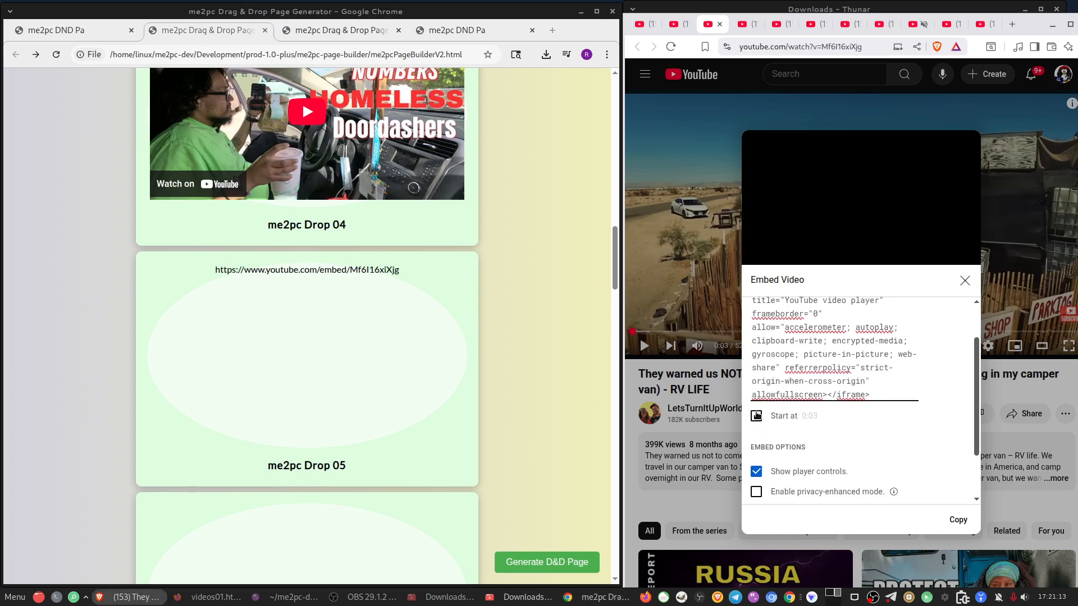
{"action": "left_click", "coordinate": [758, 417]}
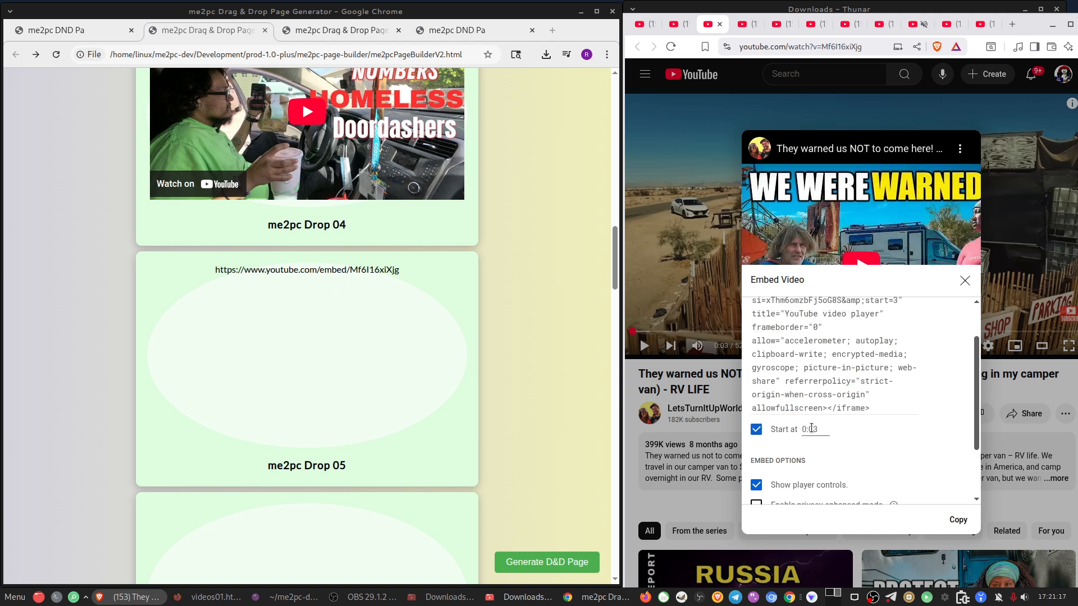
{"action": "left_click", "coordinate": [757, 429]}
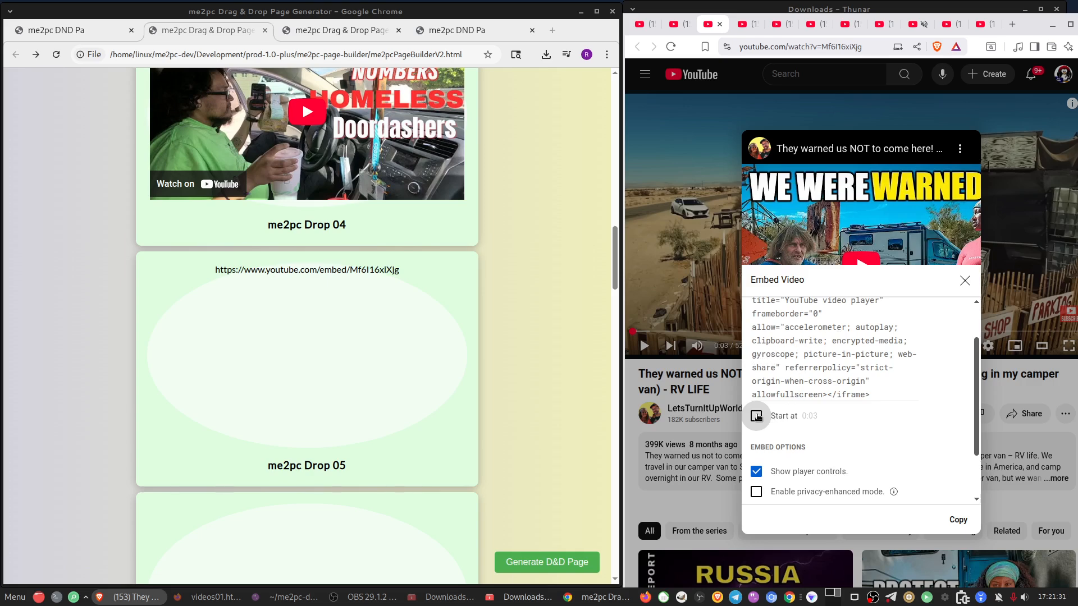
Review the me2pc Drop 01 to Drop 06 boxes and the size fields of the page generator form above them.
{"action": "left_click", "coordinate": [395, 372]}
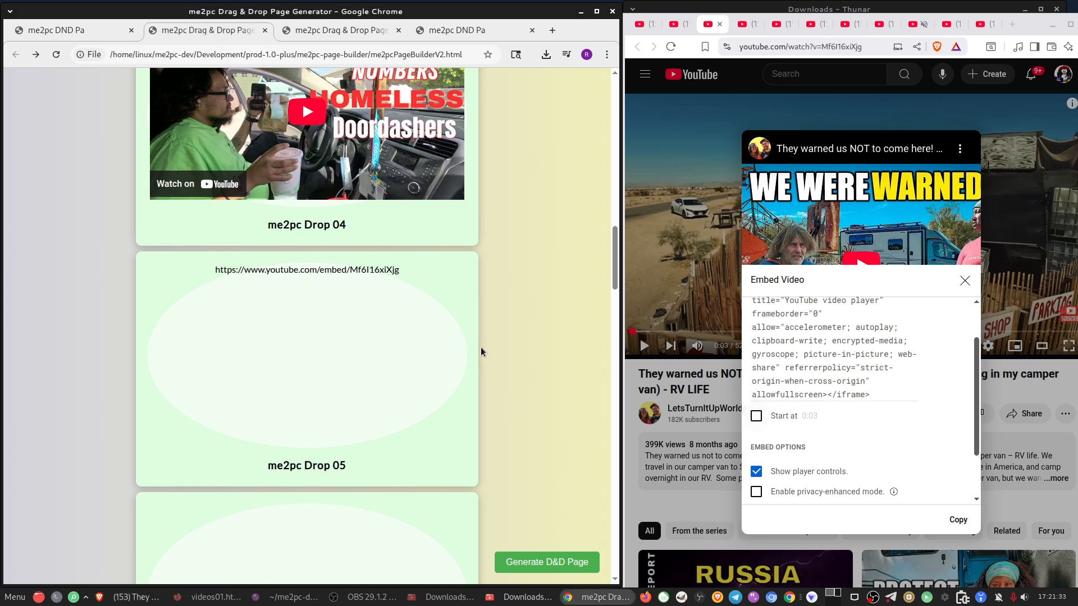
{"action": "scroll", "coordinate": [323, 211], "scroll_direction": "up", "scroll_amount": 6}
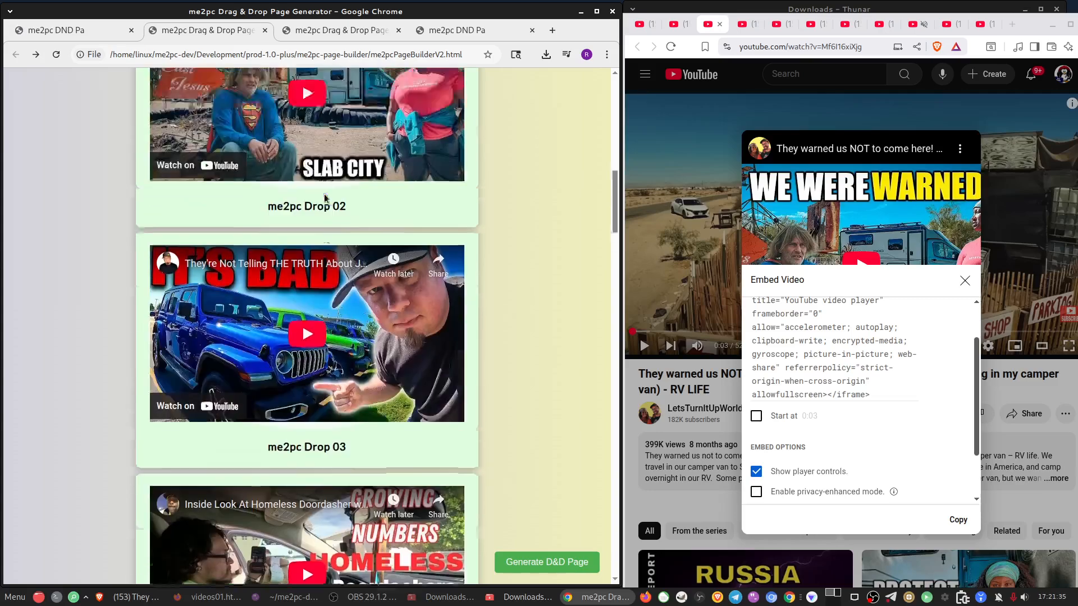
{"action": "scroll", "coordinate": [324, 212], "scroll_direction": "down", "scroll_amount": 10}
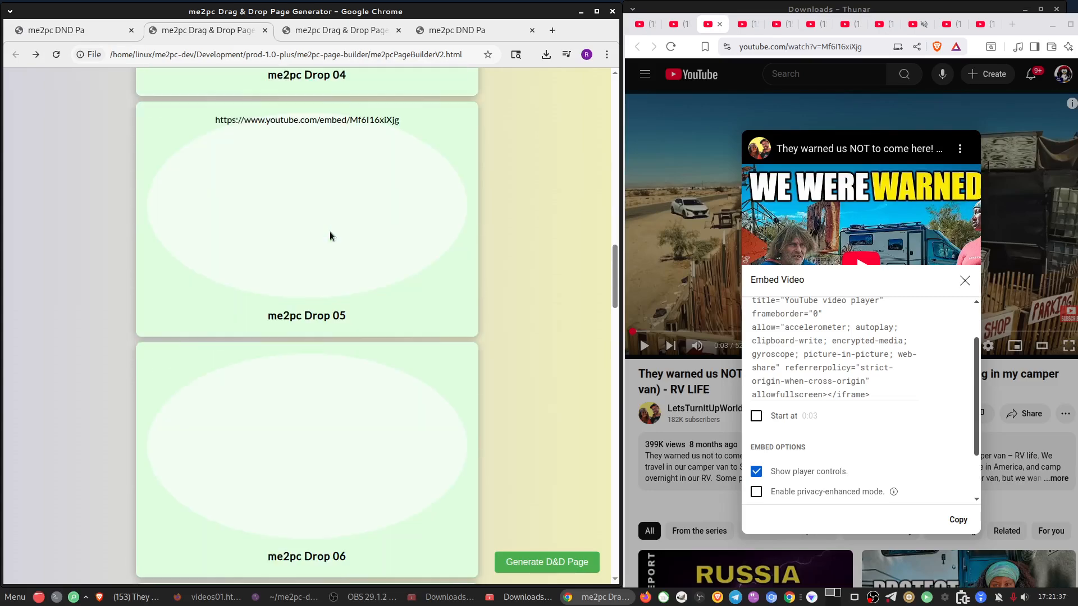
{"action": "scroll", "coordinate": [336, 234], "scroll_direction": "up", "scroll_amount": 20}
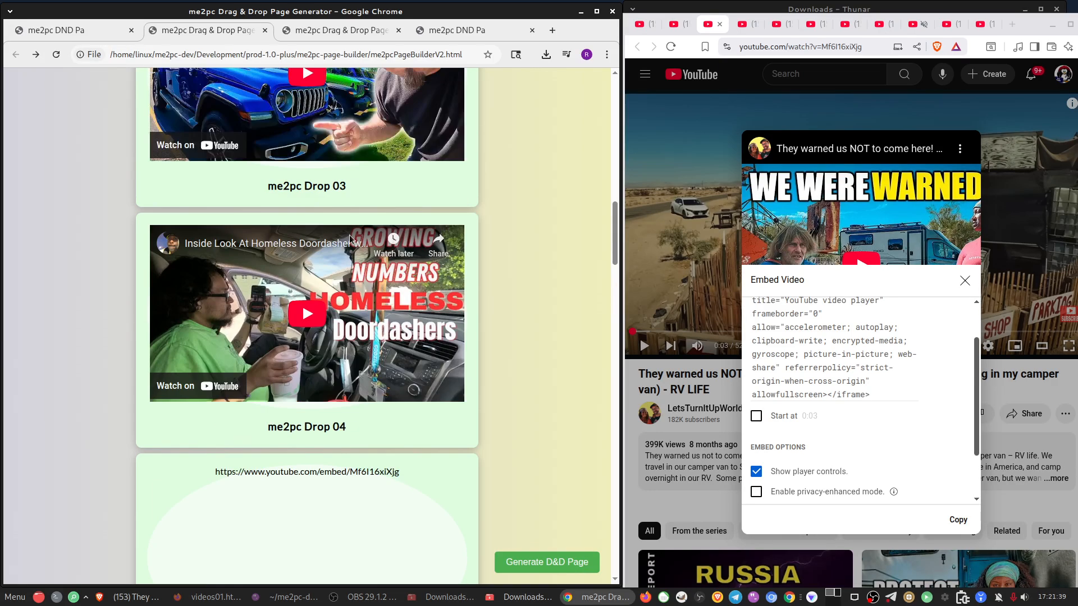
{"action": "scroll", "coordinate": [474, 177], "scroll_direction": "up", "scroll_amount": 6}
{"action": "scroll", "coordinate": [517, 168], "scroll_direction": "down", "scroll_amount": 7}
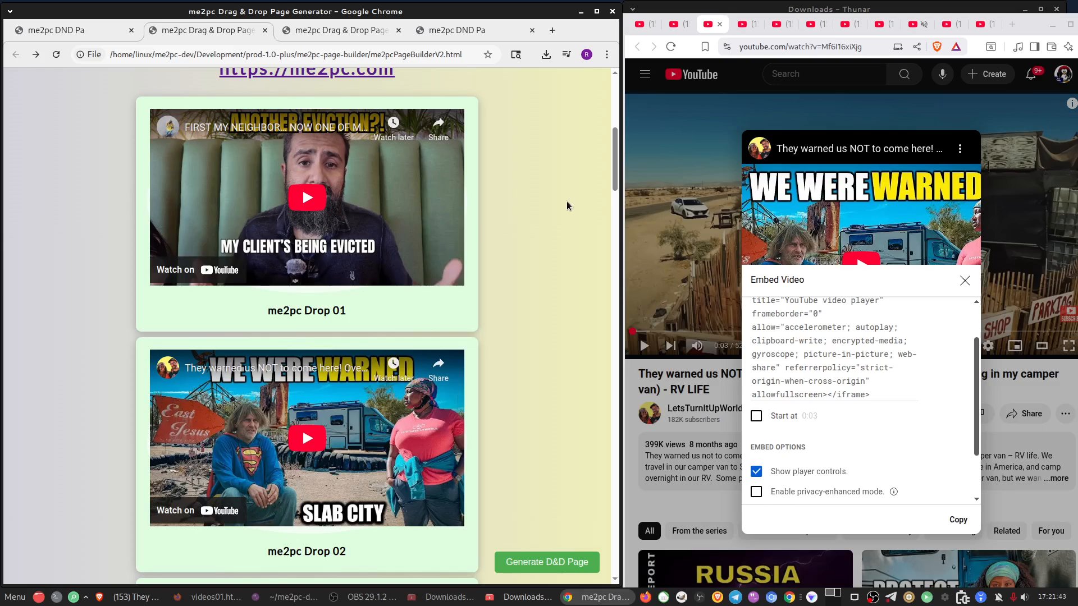
{"action": "scroll", "coordinate": [498, 254], "scroll_direction": "up", "scroll_amount": 5}
{"action": "scroll", "coordinate": [528, 292], "scroll_direction": "down", "scroll_amount": 4}
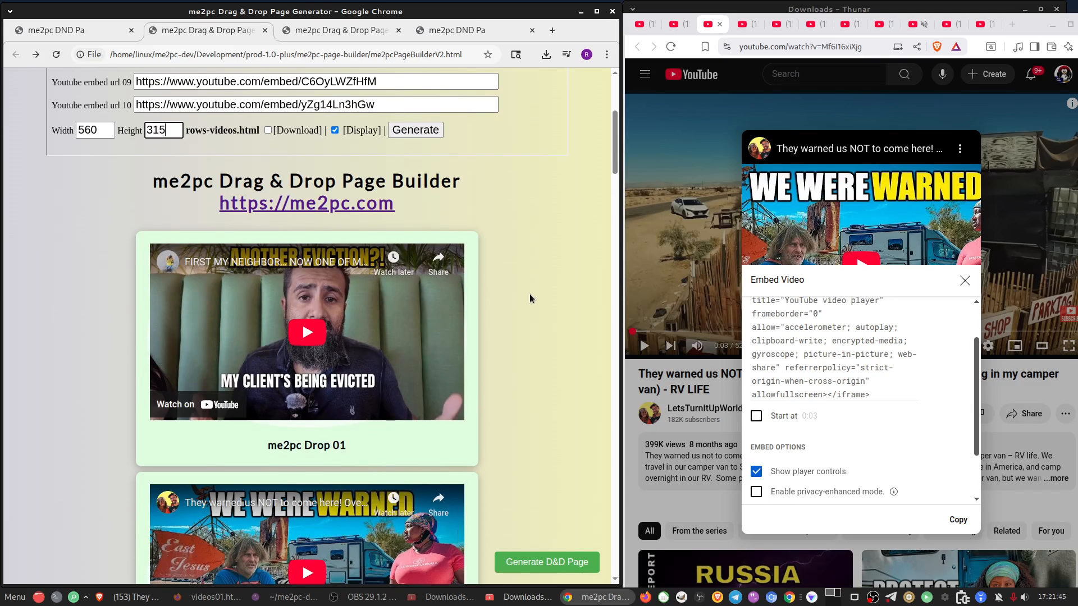
{"action": "left_click", "coordinate": [483, 312]}
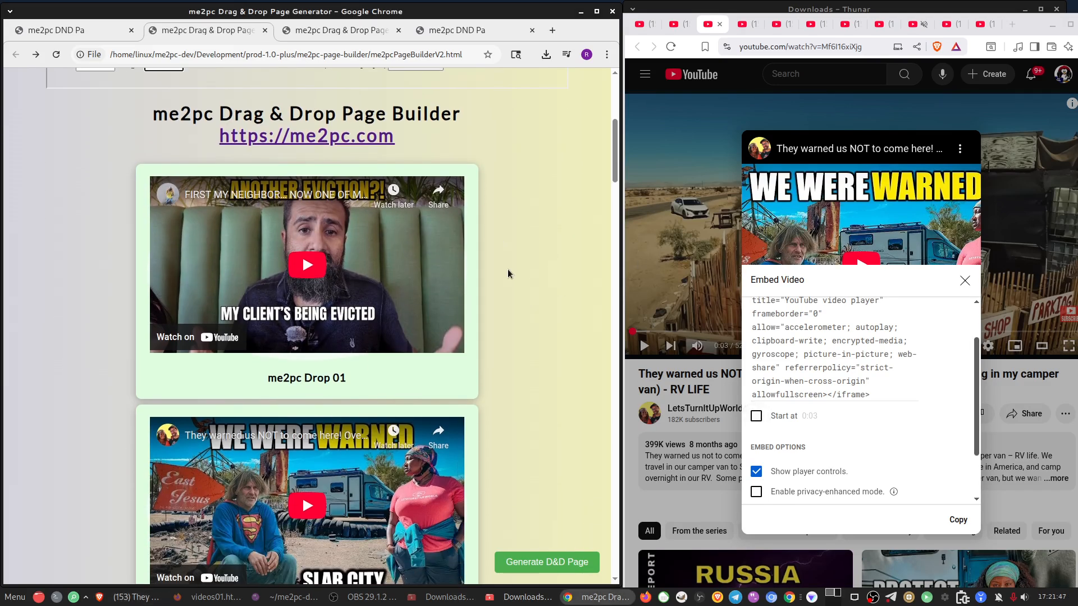
{"action": "scroll", "coordinate": [510, 378], "scroll_direction": "down", "scroll_amount": 12}
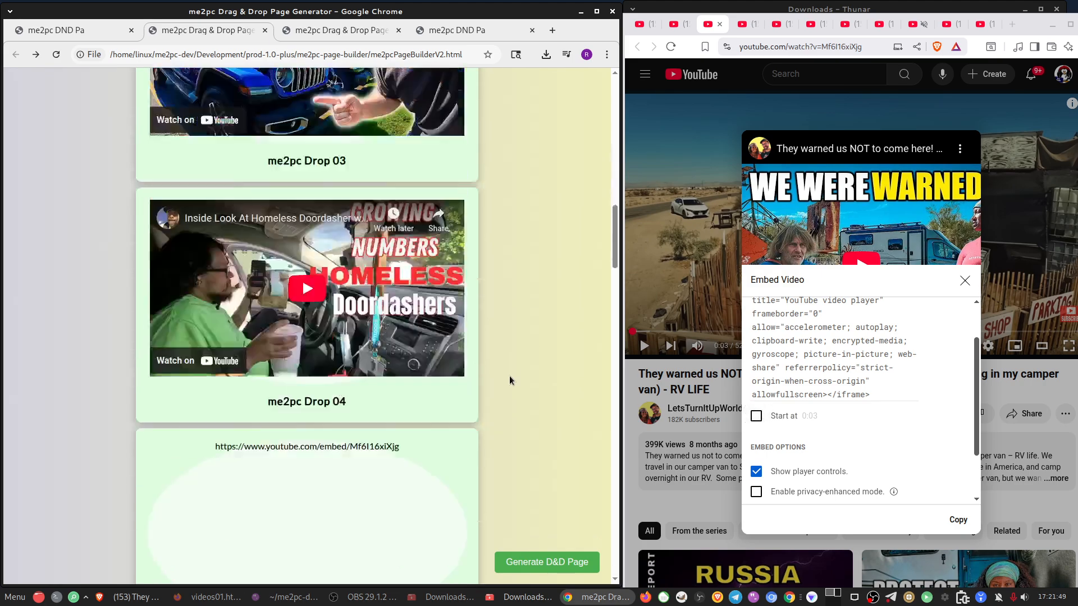
{"action": "scroll", "coordinate": [489, 357], "scroll_direction": "up", "scroll_amount": 5}
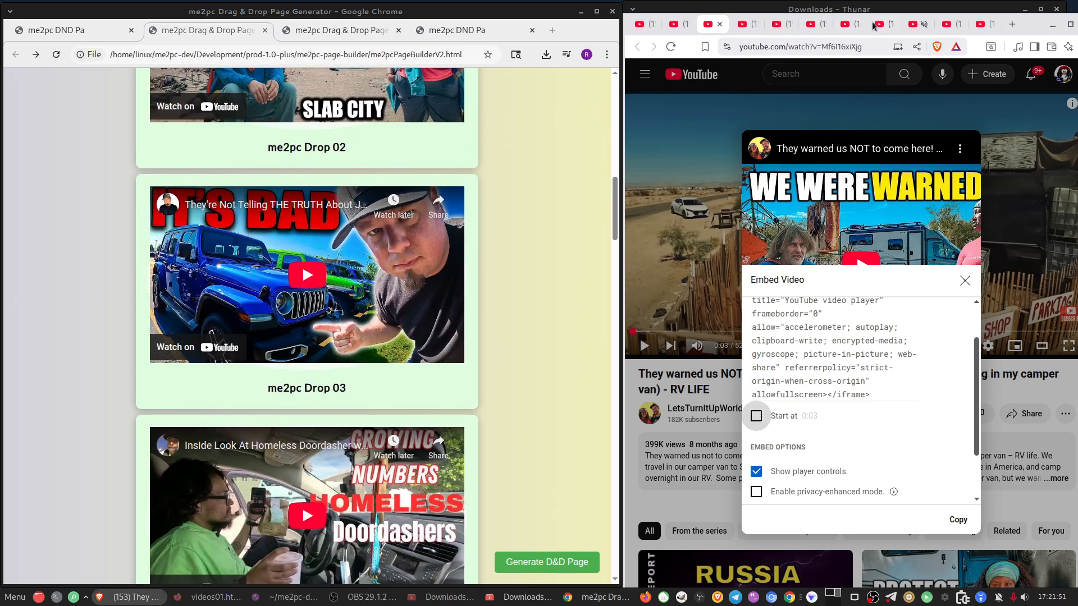
Switch to the Seether music video and drop its complete selected iframe code into the me2pc Drop 05 box.
{"action": "left_click", "coordinate": [811, 23]}
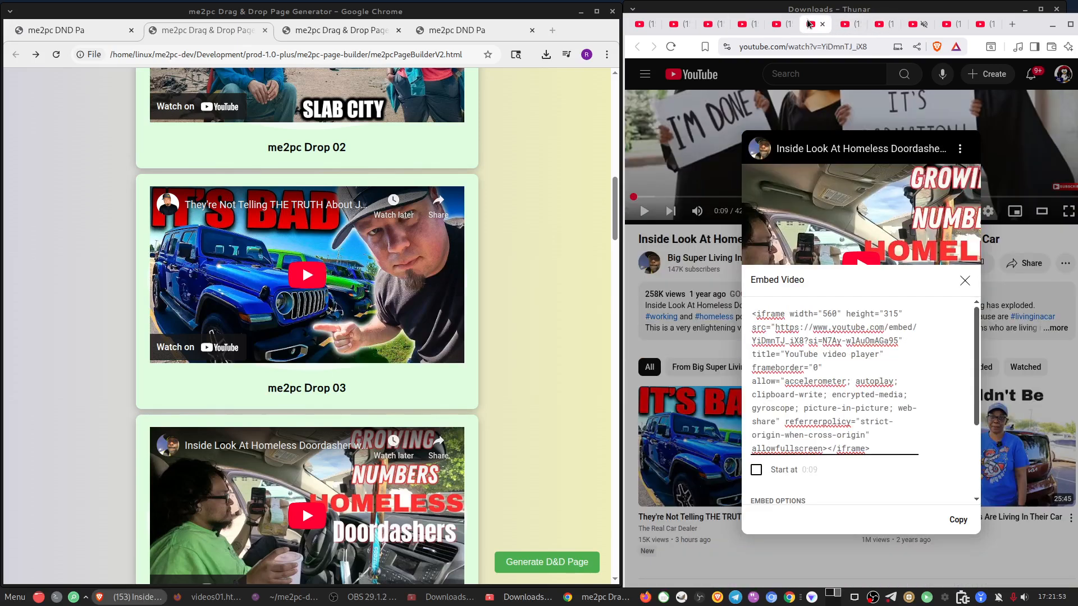
{"action": "left_click", "coordinate": [779, 24]}
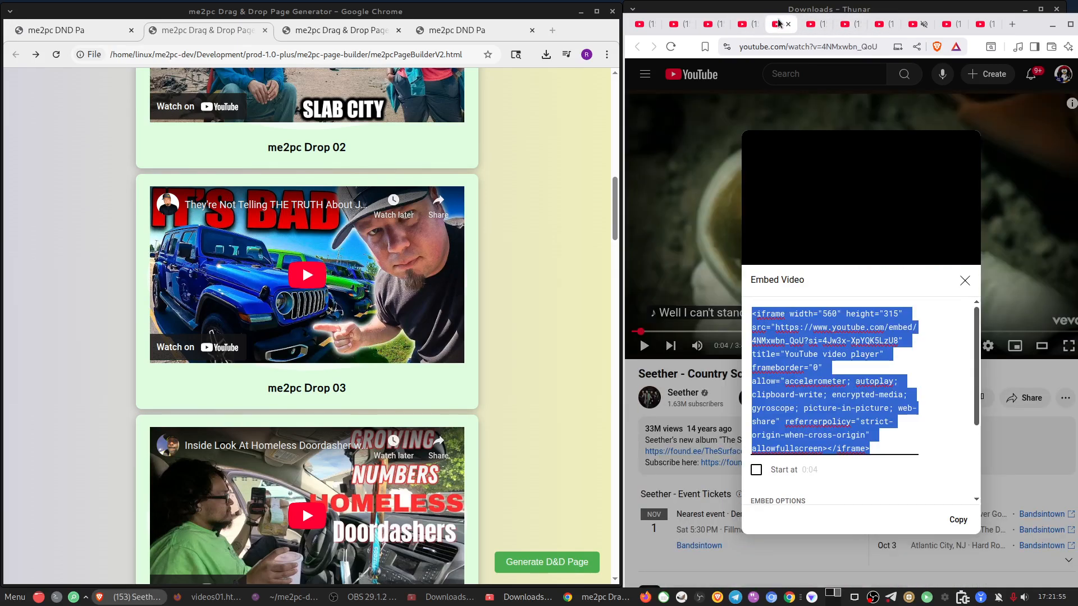
{"action": "scroll", "coordinate": [547, 358], "scroll_direction": "down", "scroll_amount": 9}
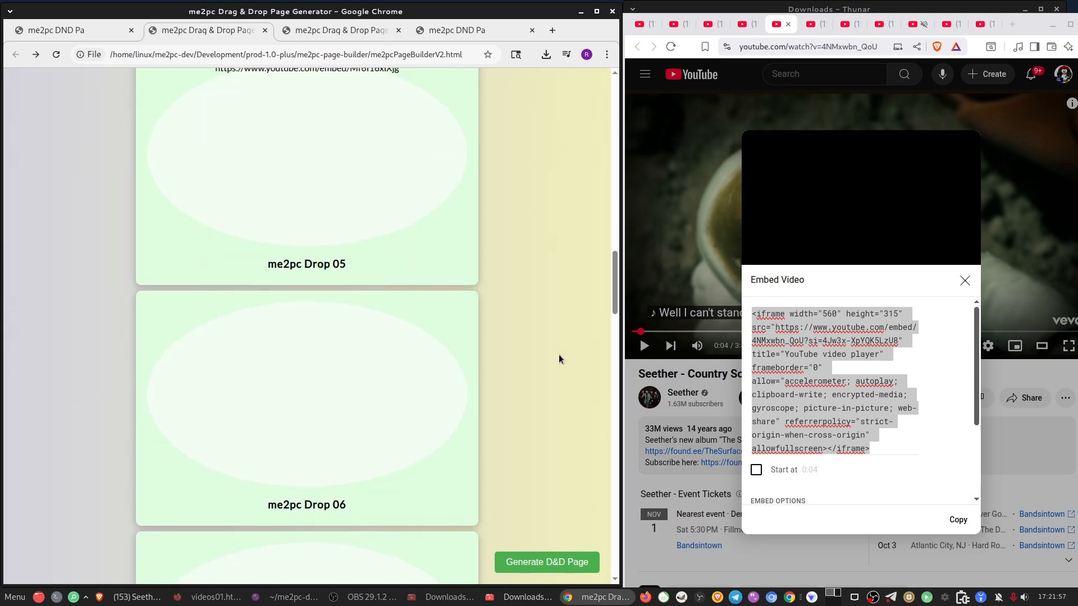
{"action": "left_click_drag", "start_coordinate": [790, 352], "coordinate": [310, 300]}
{"action": "scroll", "coordinate": [324, 234], "scroll_direction": "up", "scroll_amount": 4}
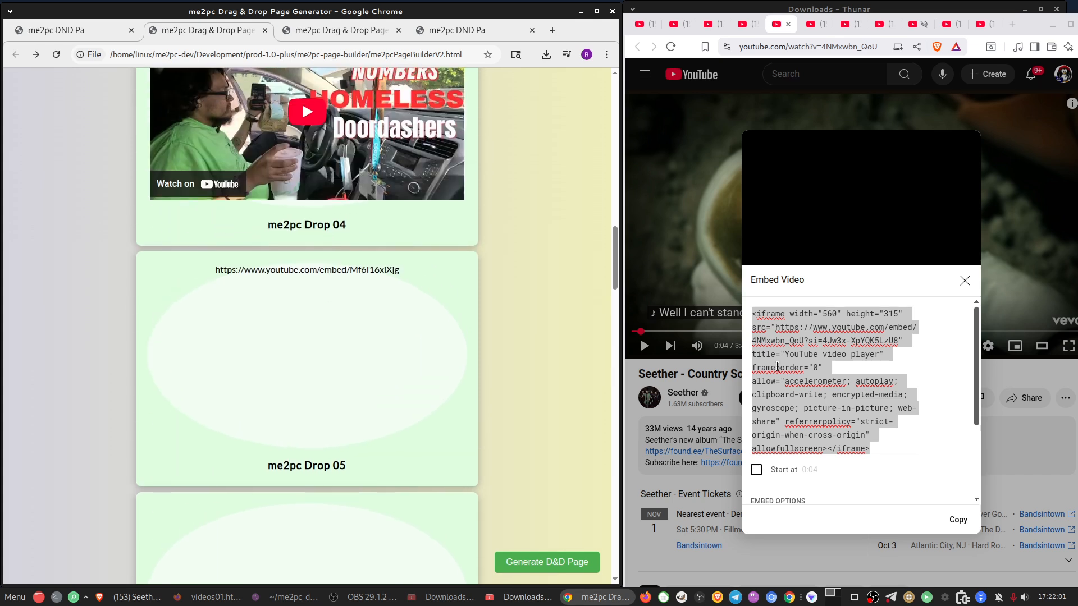
{"action": "left_click", "coordinate": [819, 353]}
{"action": "left_click_drag", "start_coordinate": [819, 353], "coordinate": [332, 320]}
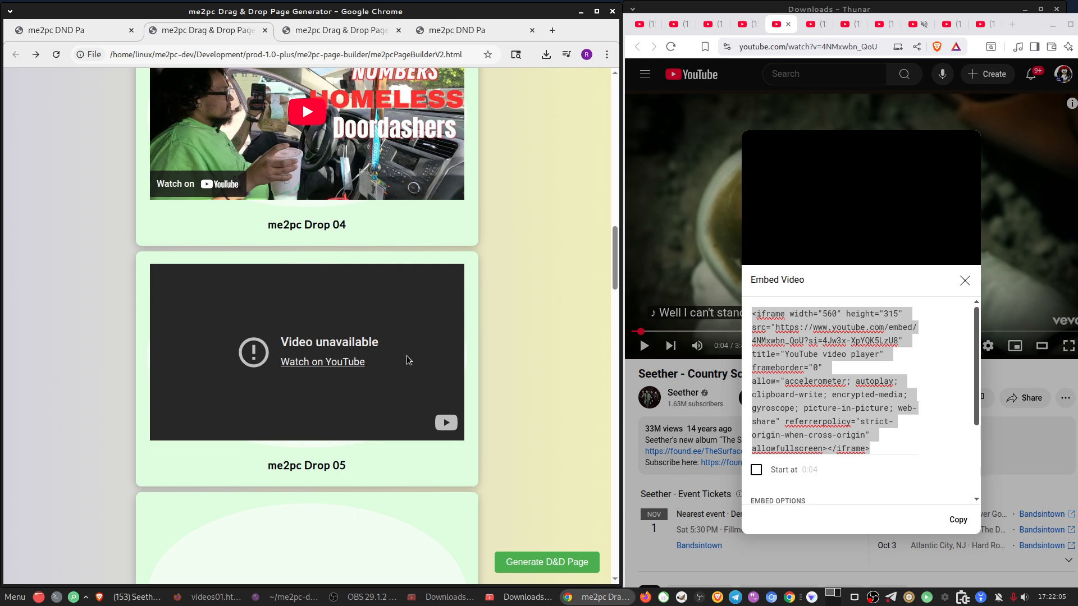
Examine the Seether embed in the me2pc Drop 05 box and the neighbouring Drop 04 and Drop 06 boxes.
{"action": "left_click", "coordinate": [793, 312]}
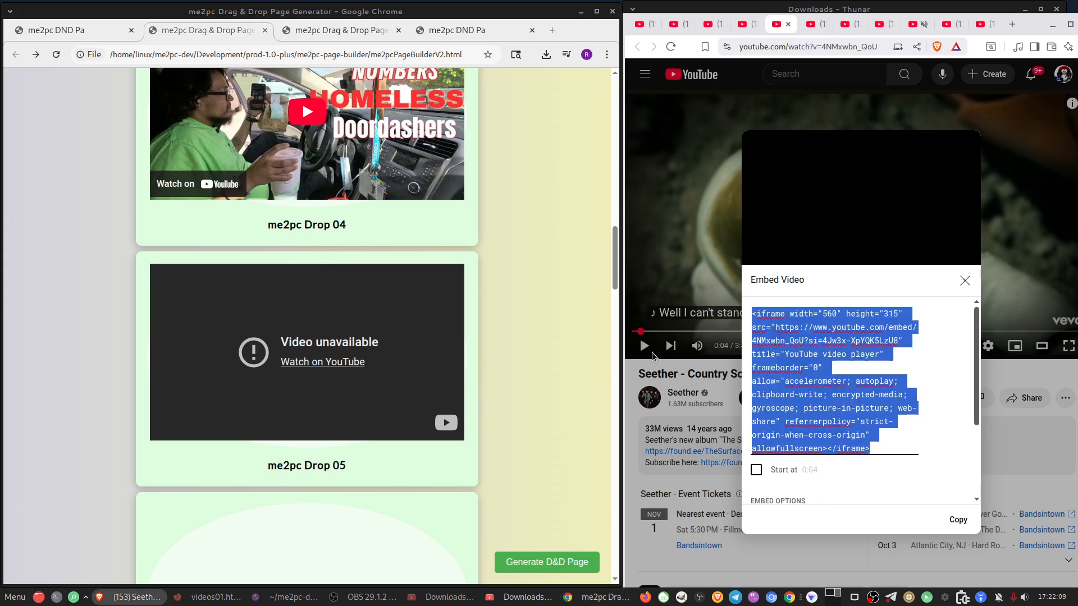
{"action": "scroll", "coordinate": [489, 331], "scroll_direction": "up", "scroll_amount": 2}
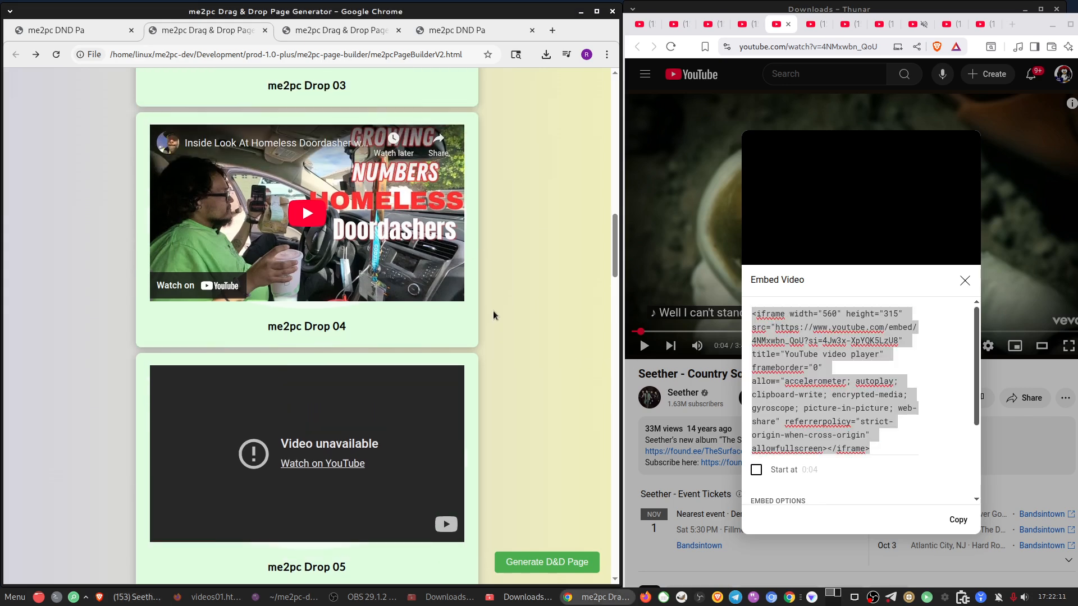
{"action": "scroll", "coordinate": [492, 320], "scroll_direction": "down", "scroll_amount": 10}
{"action": "scroll", "coordinate": [489, 335], "scroll_direction": "up", "scroll_amount": 2}
{"action": "scroll", "coordinate": [490, 336], "scroll_direction": "up", "scroll_amount": 2}
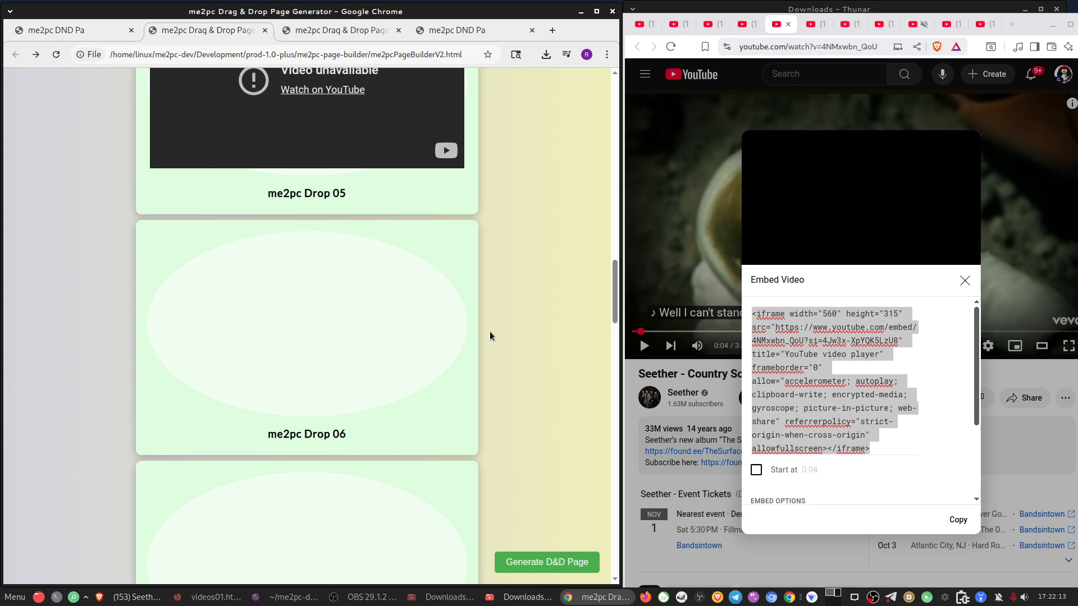
Generate the drag-and-drop page from the filled builder boxes and open the downloaded generated-content (1).html.
{"action": "scroll", "coordinate": [490, 336], "scroll_direction": "down", "scroll_amount": 20}
{"action": "scroll", "coordinate": [490, 331], "scroll_direction": "down", "scroll_amount": 20}
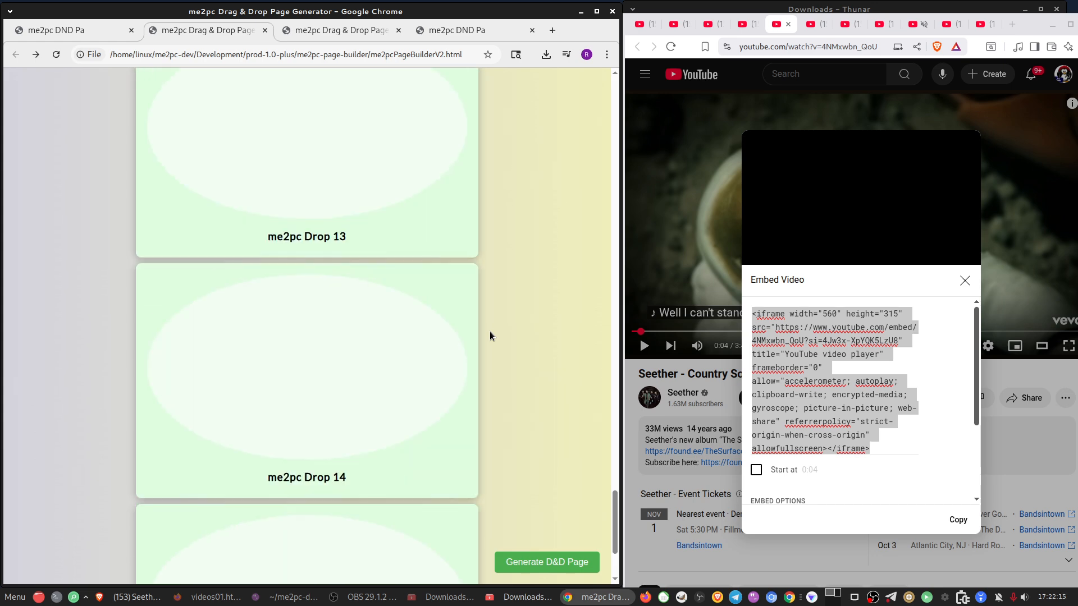
{"action": "scroll", "coordinate": [490, 334], "scroll_direction": "up", "scroll_amount": 20}
{"action": "scroll", "coordinate": [541, 269], "scroll_direction": "up", "scroll_amount": 5}
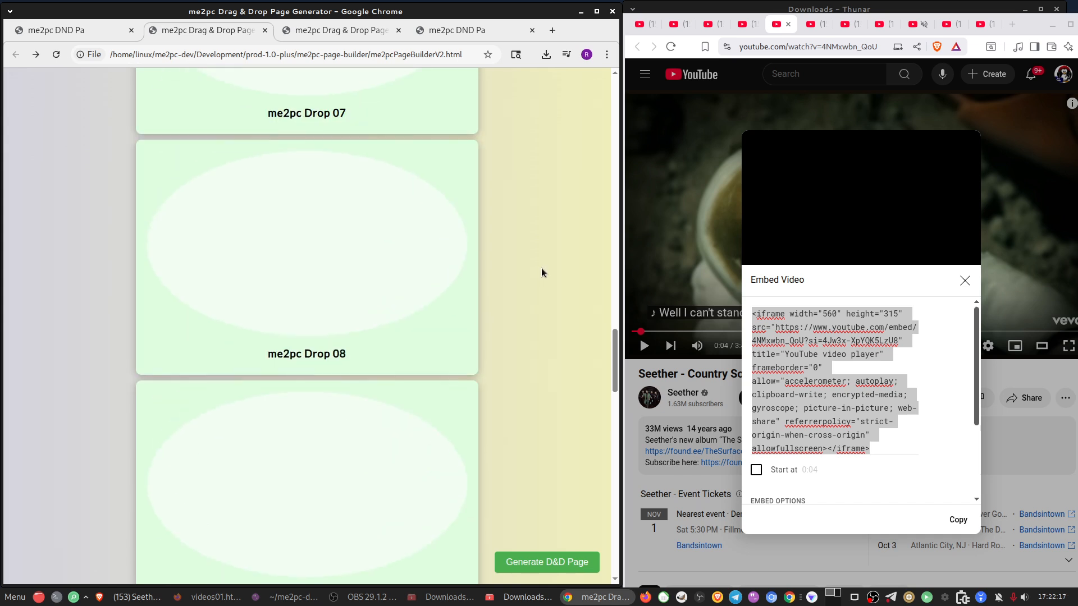
{"action": "scroll", "coordinate": [528, 288], "scroll_direction": "down", "scroll_amount": 20}
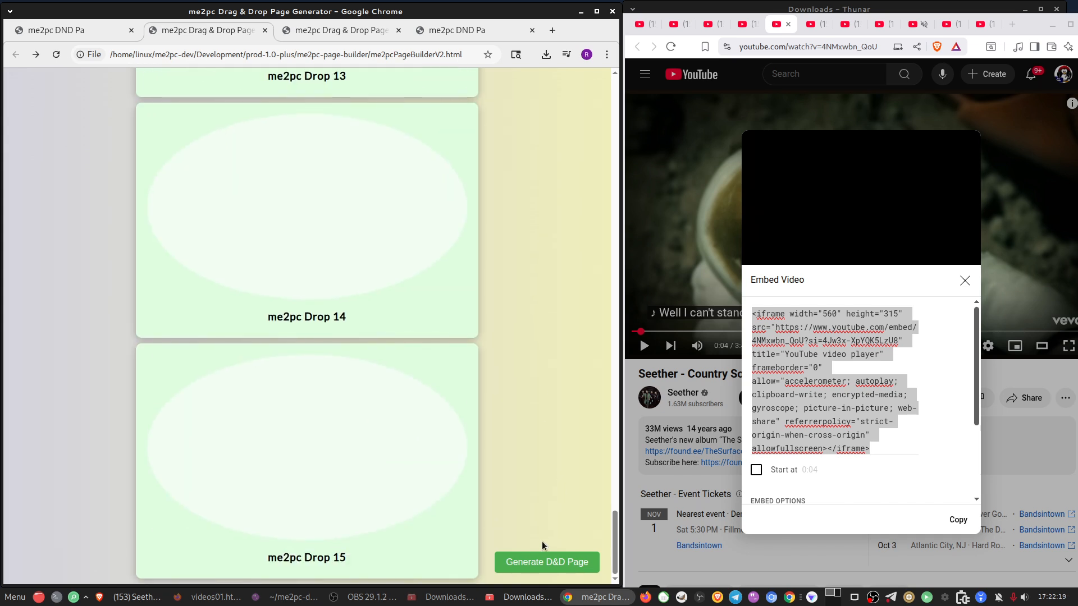
{"action": "left_click", "coordinate": [541, 560]}
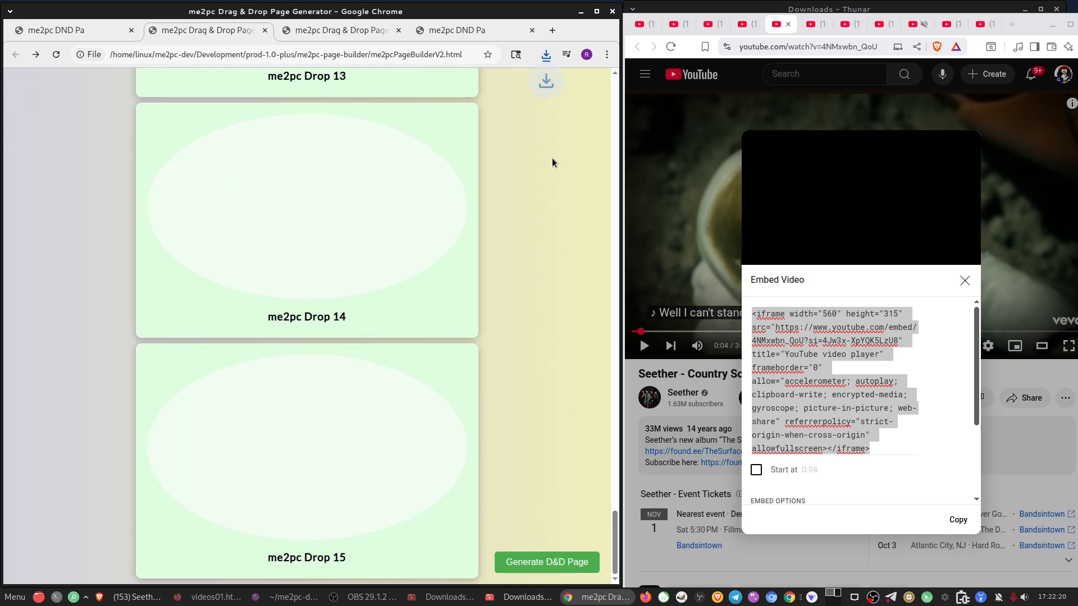
{"action": "left_click", "coordinate": [546, 54]}
{"action": "left_click", "coordinate": [536, 105]}
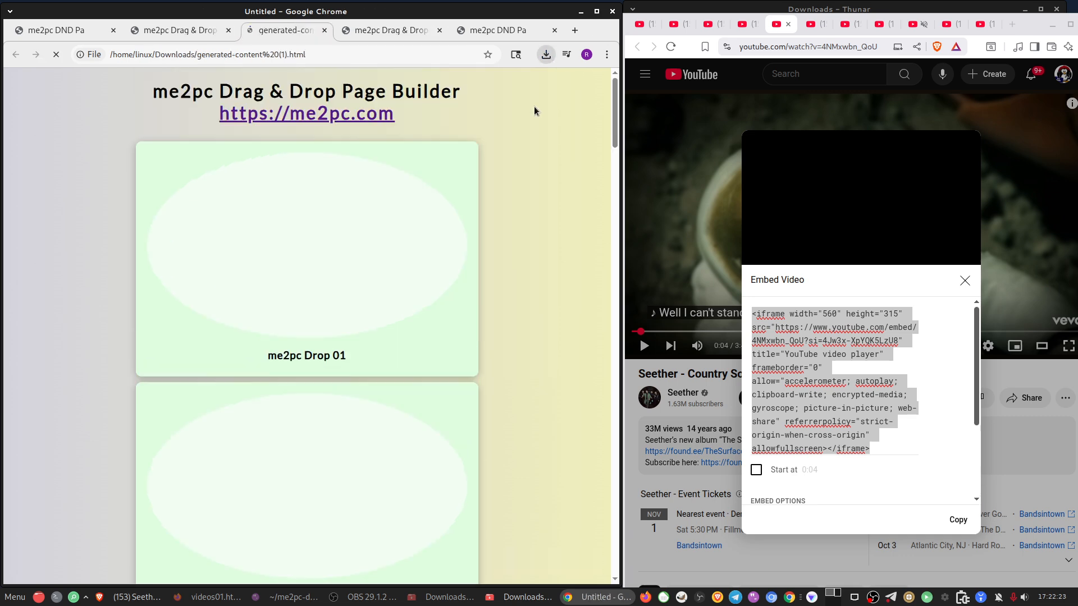
Check the Seether embed in the me2pc Drop 05 box of the generated page and the boxes around it.
{"action": "left_click_drag", "start_coordinate": [612, 101], "coordinate": [590, 448]}
{"action": "scroll", "coordinate": [592, 253], "scroll_direction": "up", "scroll_amount": 12}
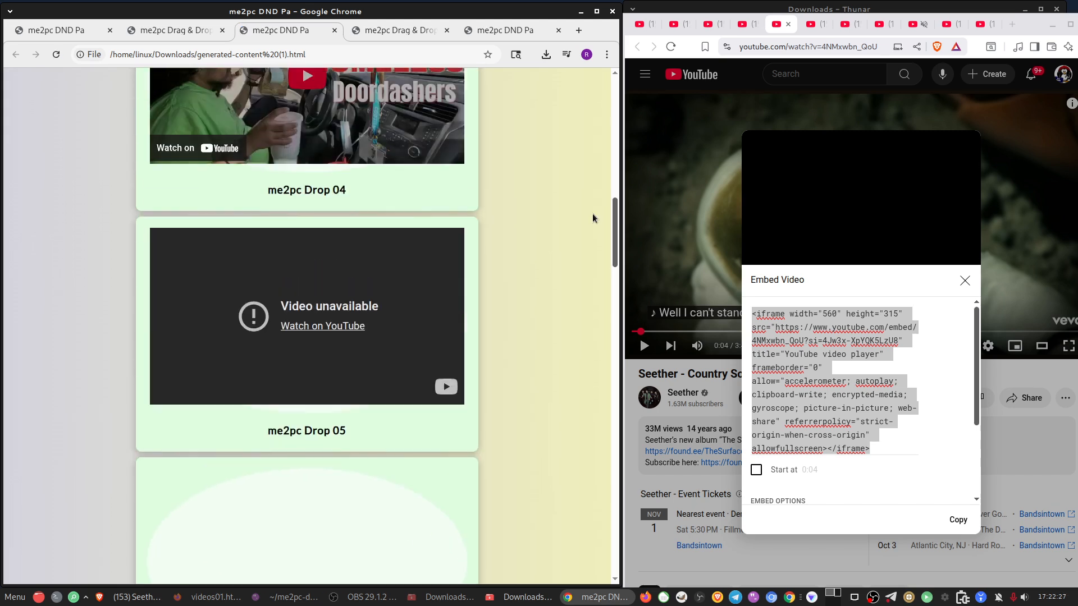
{"action": "scroll", "coordinate": [592, 213], "scroll_direction": "down", "scroll_amount": 4}
{"action": "scroll", "coordinate": [593, 227], "scroll_direction": "up", "scroll_amount": 1}
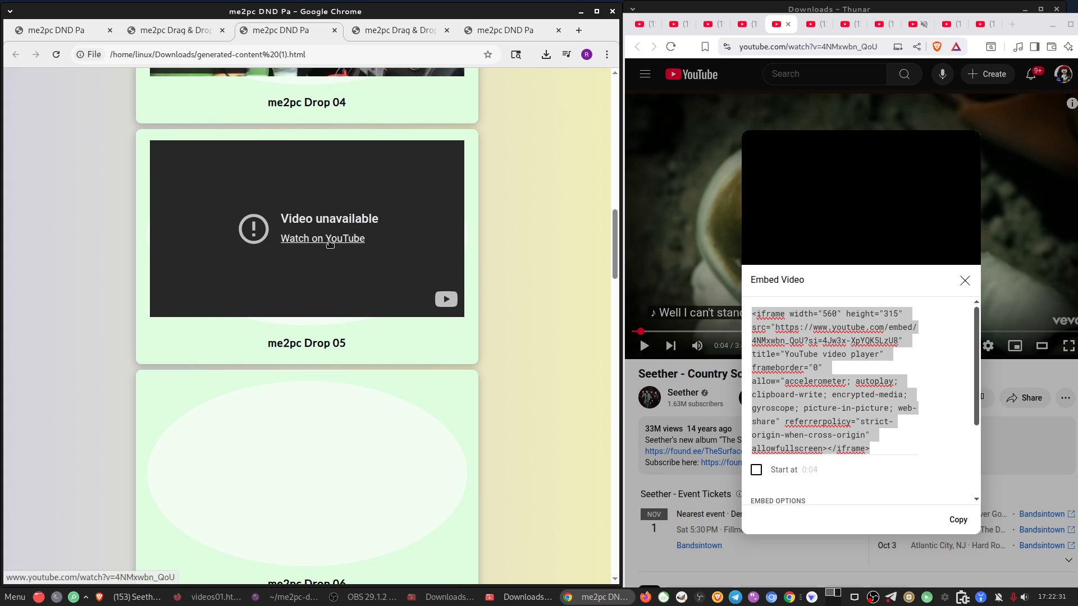
Review the embedded videos from me2pc Drop 01 onward on the generated page alongside the Seether iframe code.
{"action": "left_click_drag", "start_coordinate": [611, 238], "coordinate": [598, 99]}
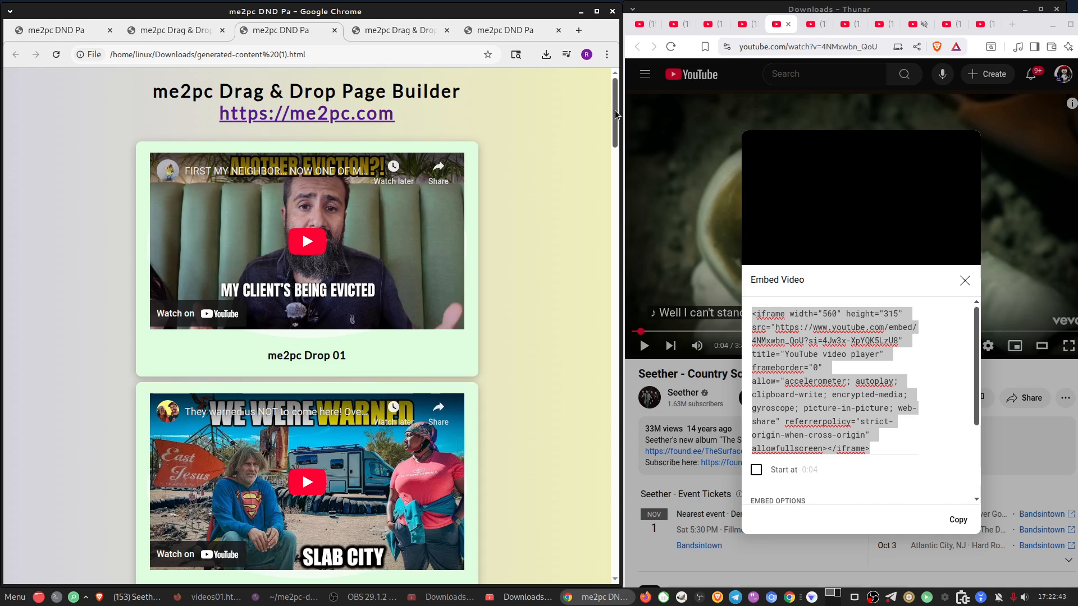
{"action": "scroll", "coordinate": [615, 114], "scroll_direction": "down", "scroll_amount": 2}
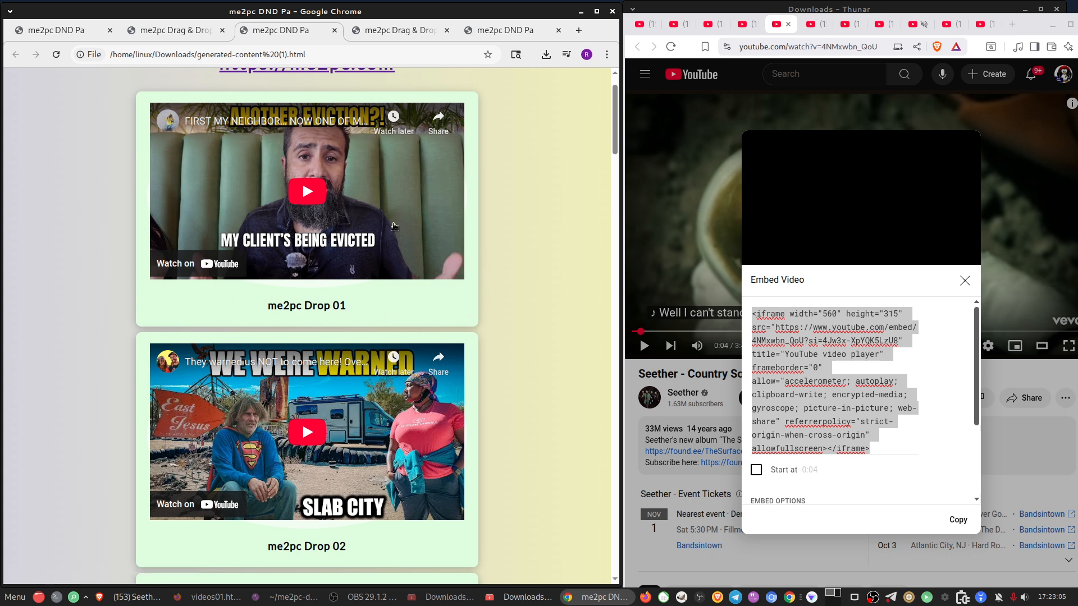
{"action": "left_click", "coordinate": [834, 356]}
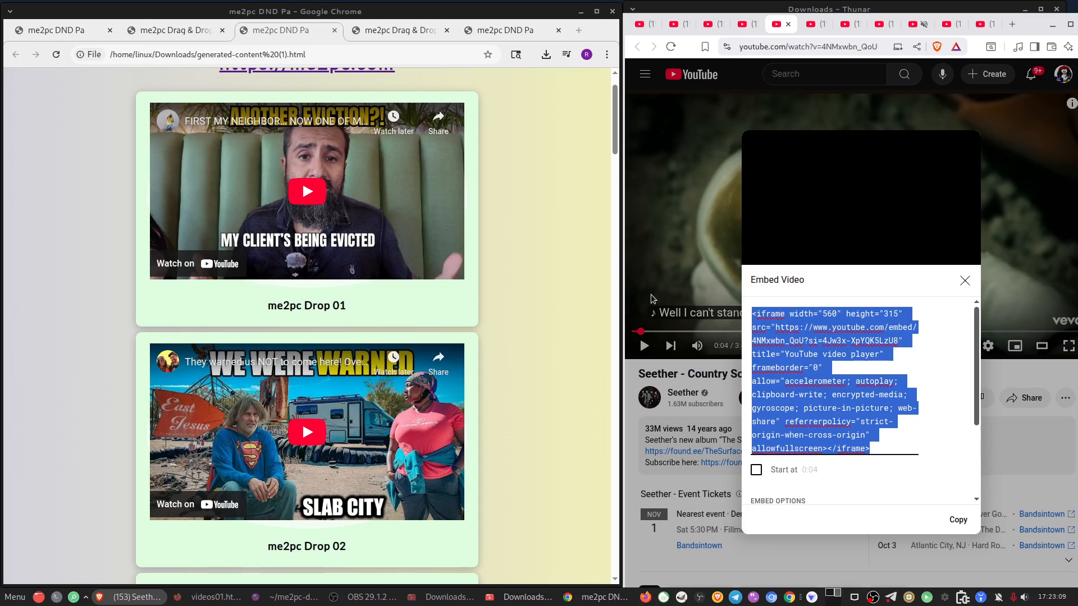
{"action": "left_click", "coordinate": [468, 250]}
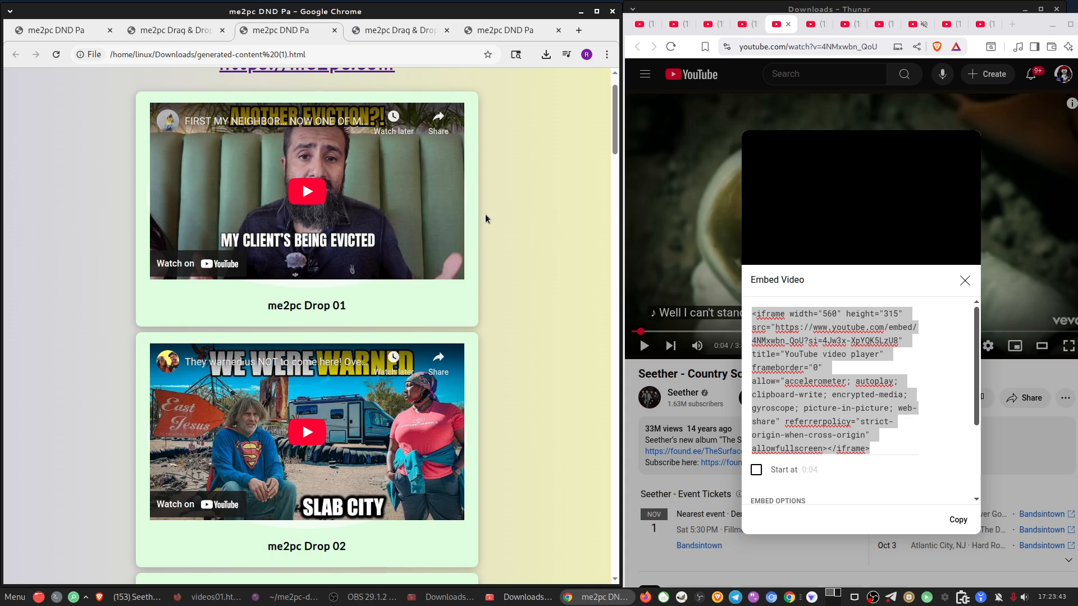
{"action": "scroll", "coordinate": [369, 396], "scroll_direction": "down", "scroll_amount": 2}
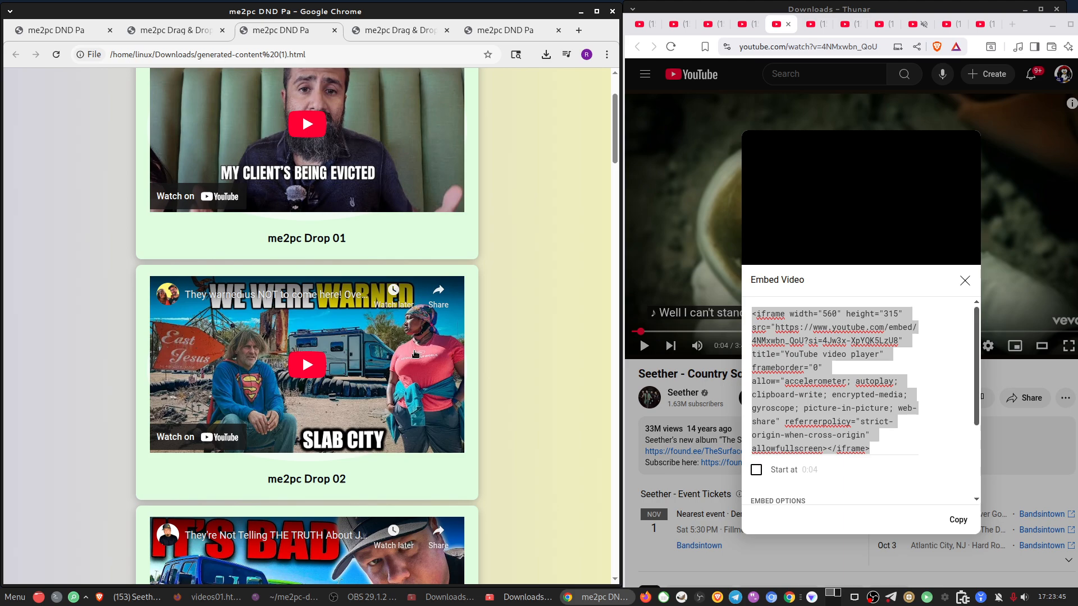
{"action": "scroll", "coordinate": [368, 396], "scroll_direction": "down", "scroll_amount": 5}
{"action": "scroll", "coordinate": [410, 361], "scroll_direction": "up", "scroll_amount": 6}
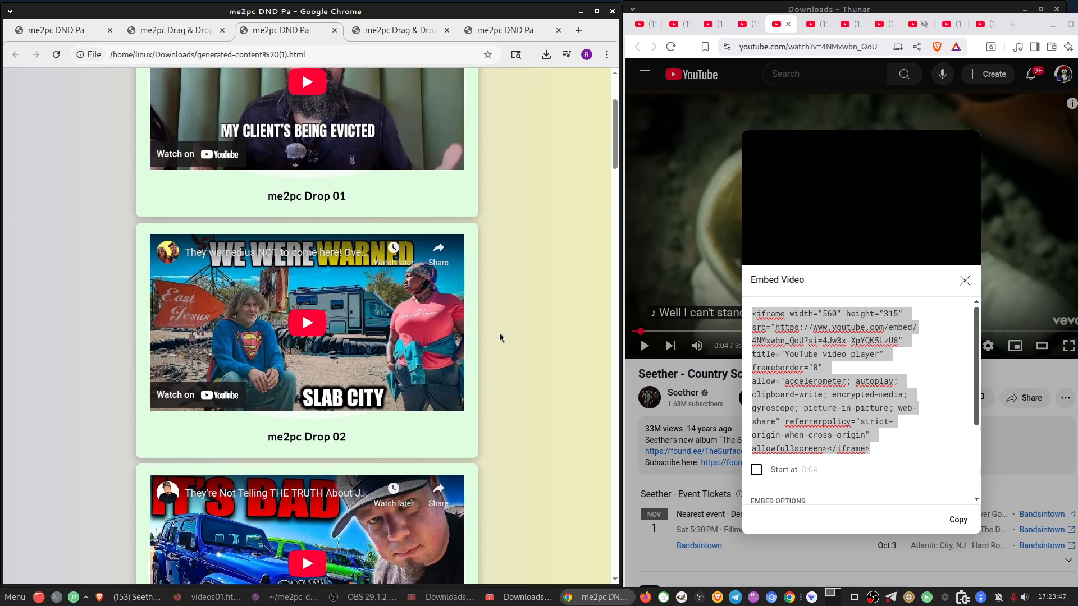
{"action": "left_click", "coordinate": [633, 507]}
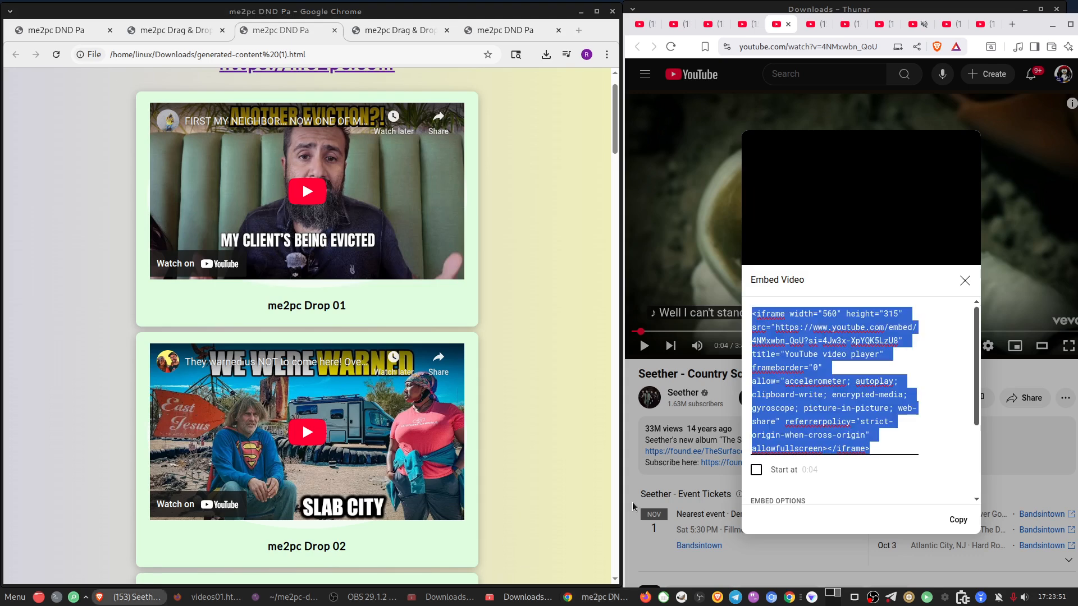